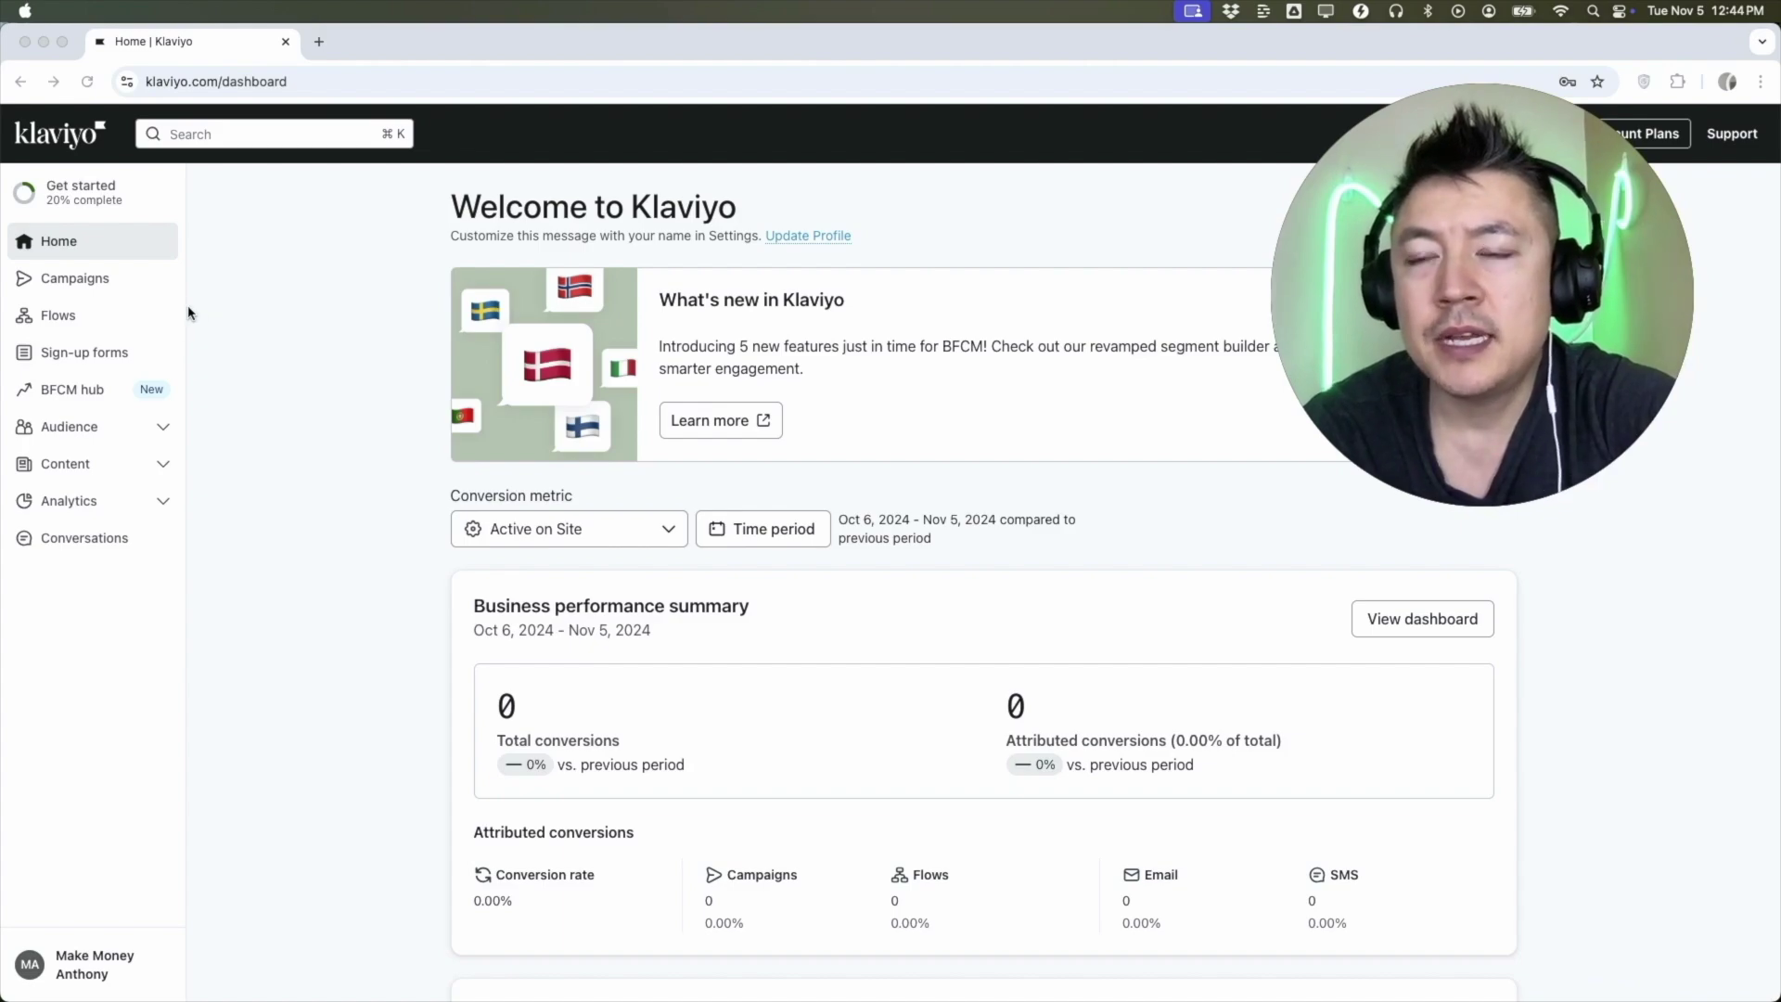
Create an email campaign named 'Youtube Subscriber News November' with no tags and continue.
{"action": "left_click", "coordinate": [85, 281]}
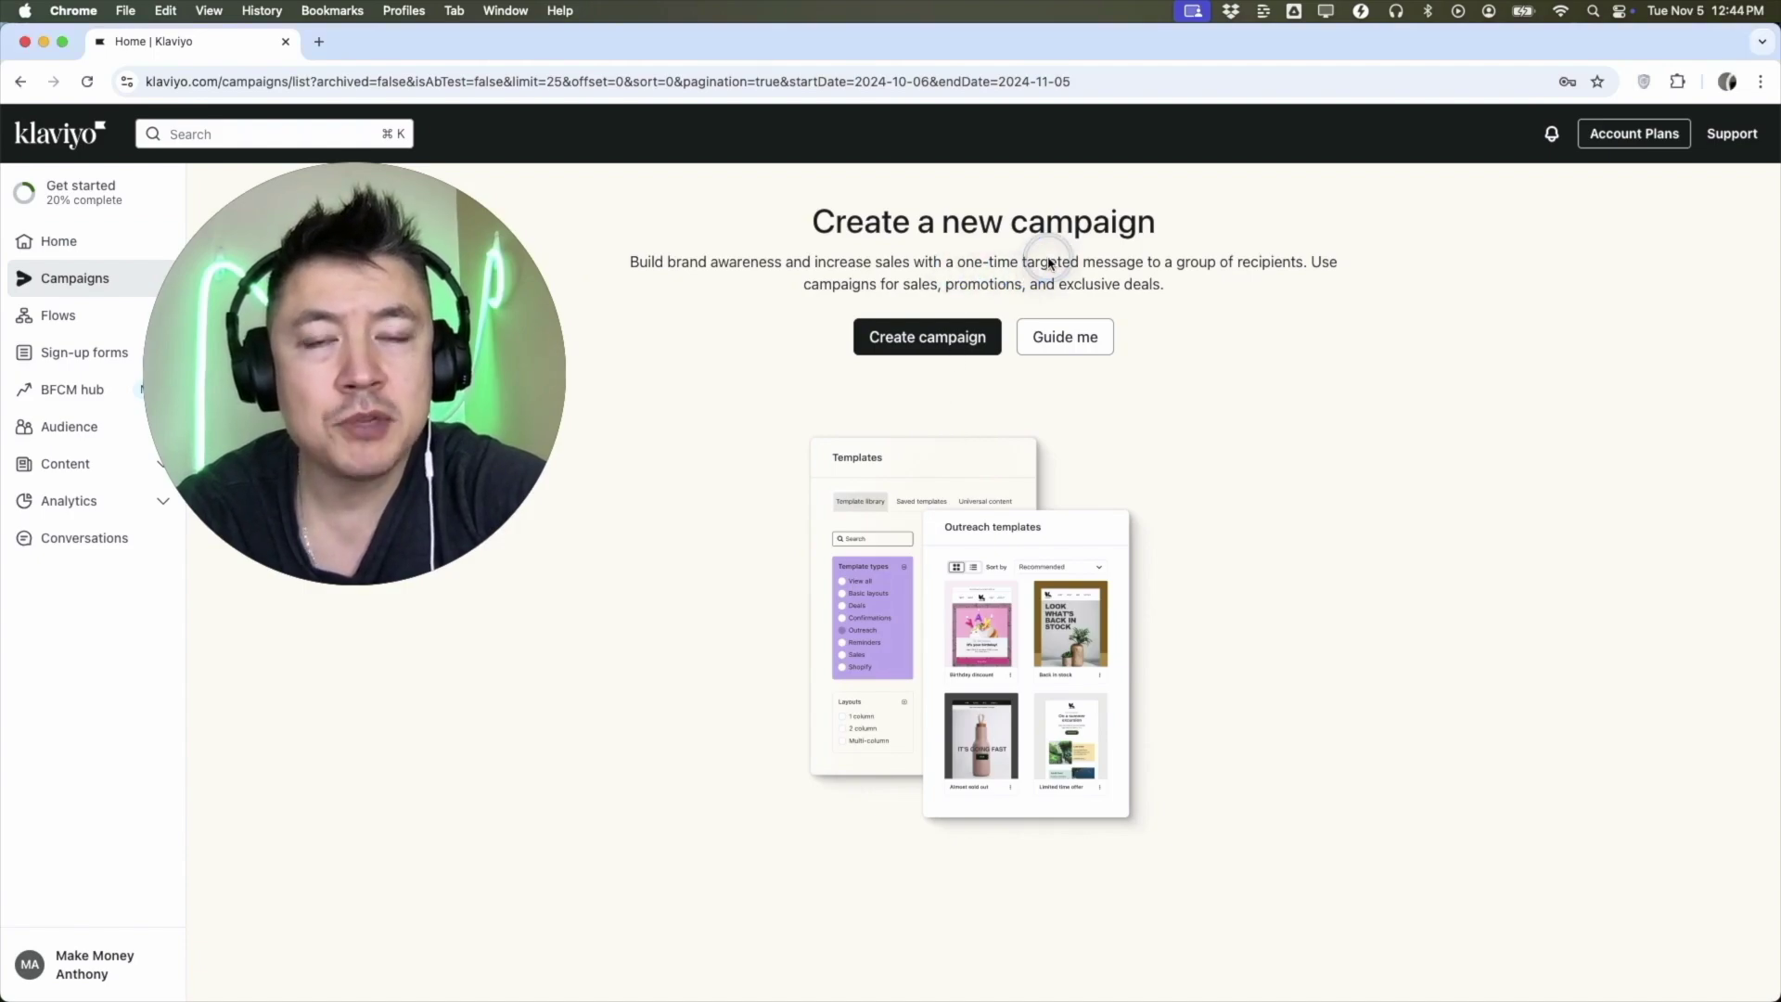
{"action": "left_click", "coordinate": [904, 341]}
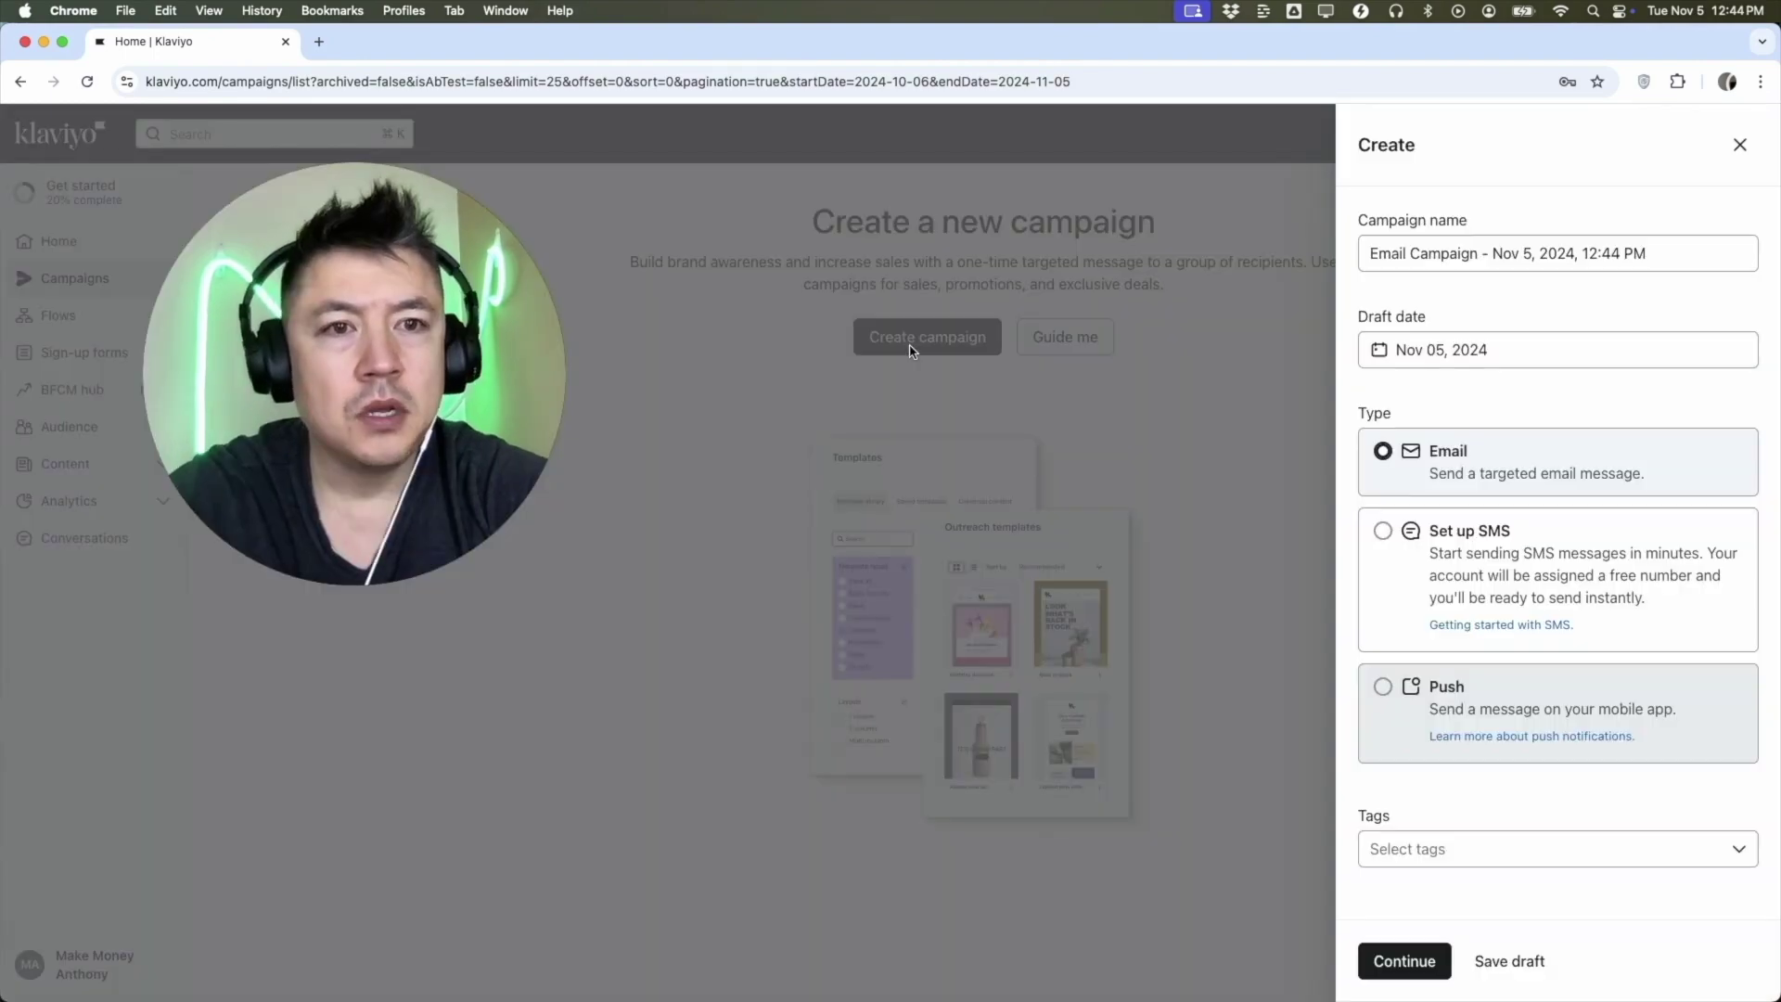
{"action": "triple_click", "coordinate": [1444, 254]}
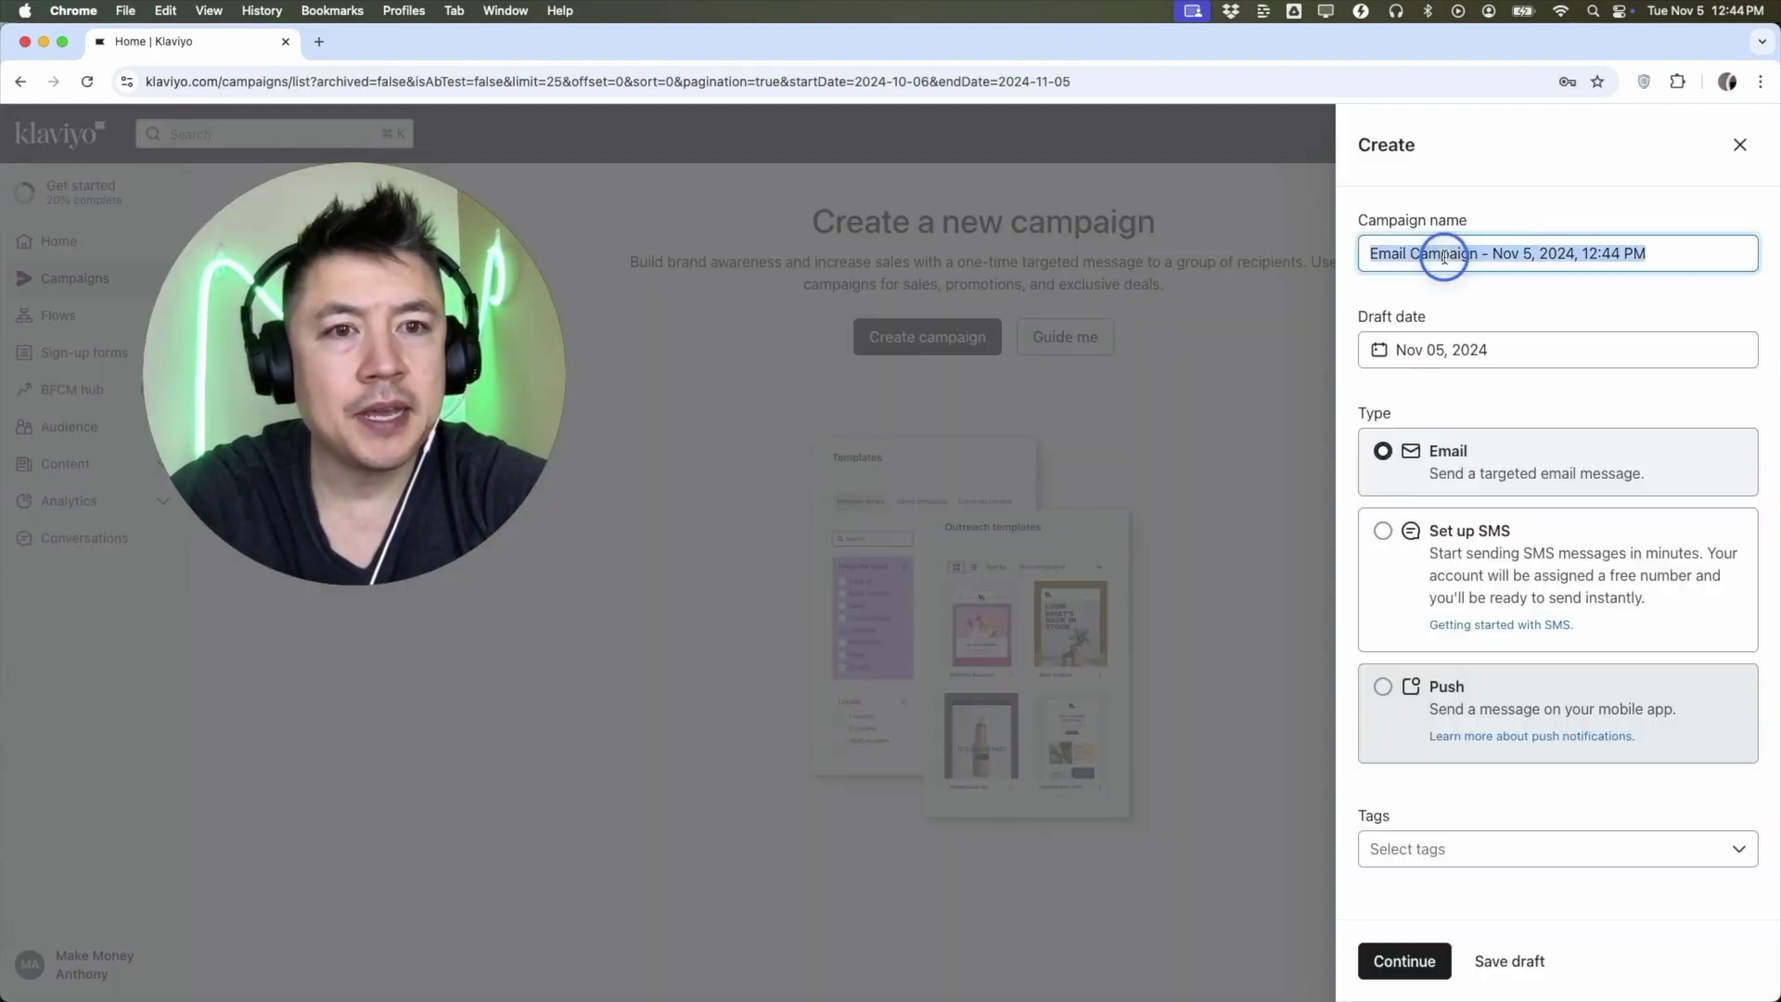
{"action": "type", "text": "Youtube Subs"}
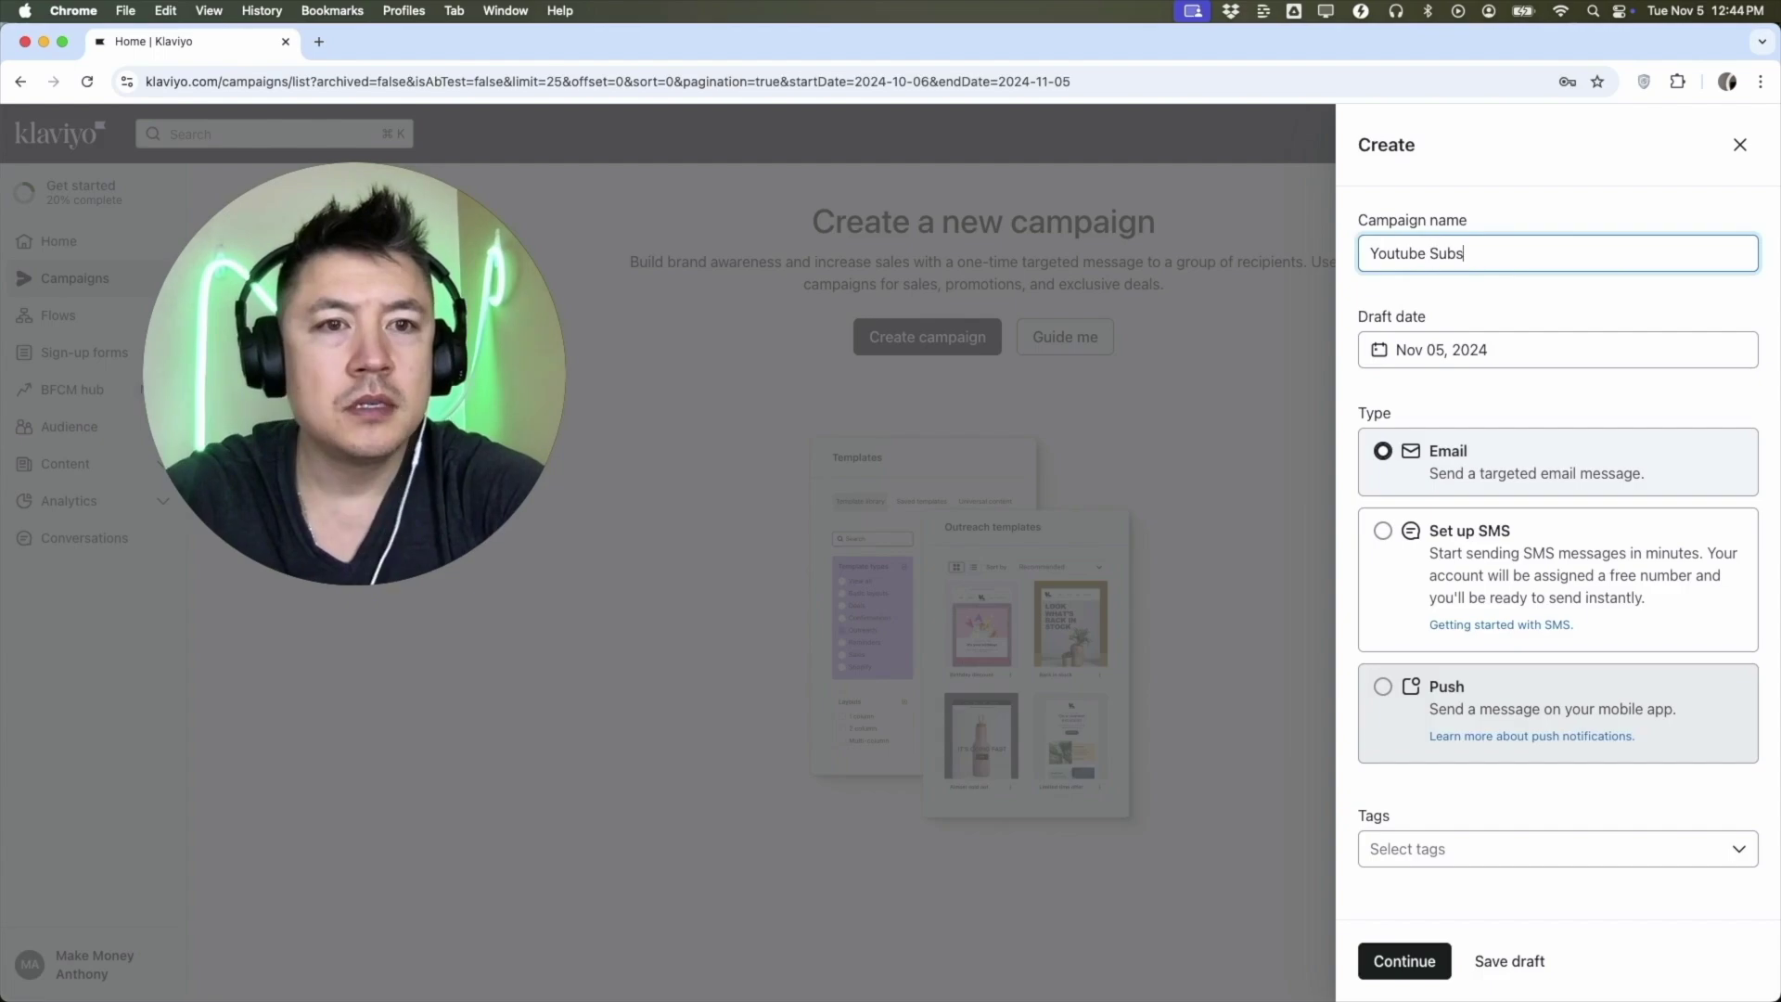
{"action": "type", "text": "criber News November"}
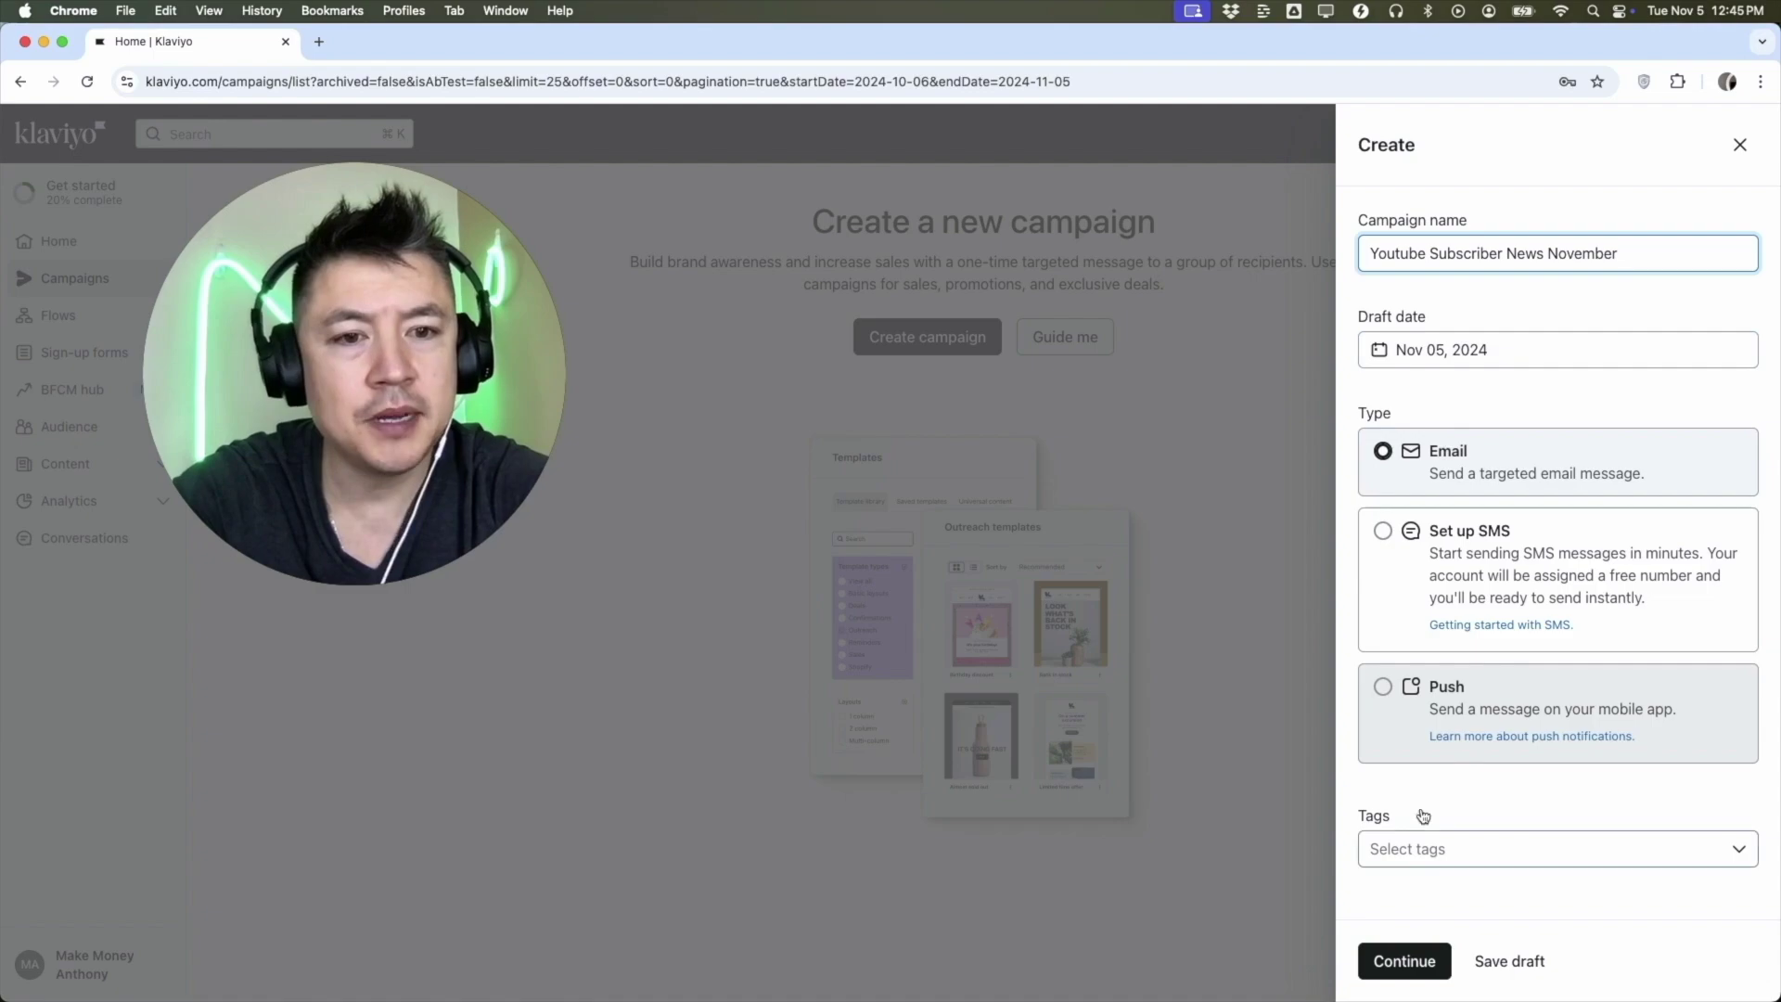
{"action": "left_click", "coordinate": [1431, 846]}
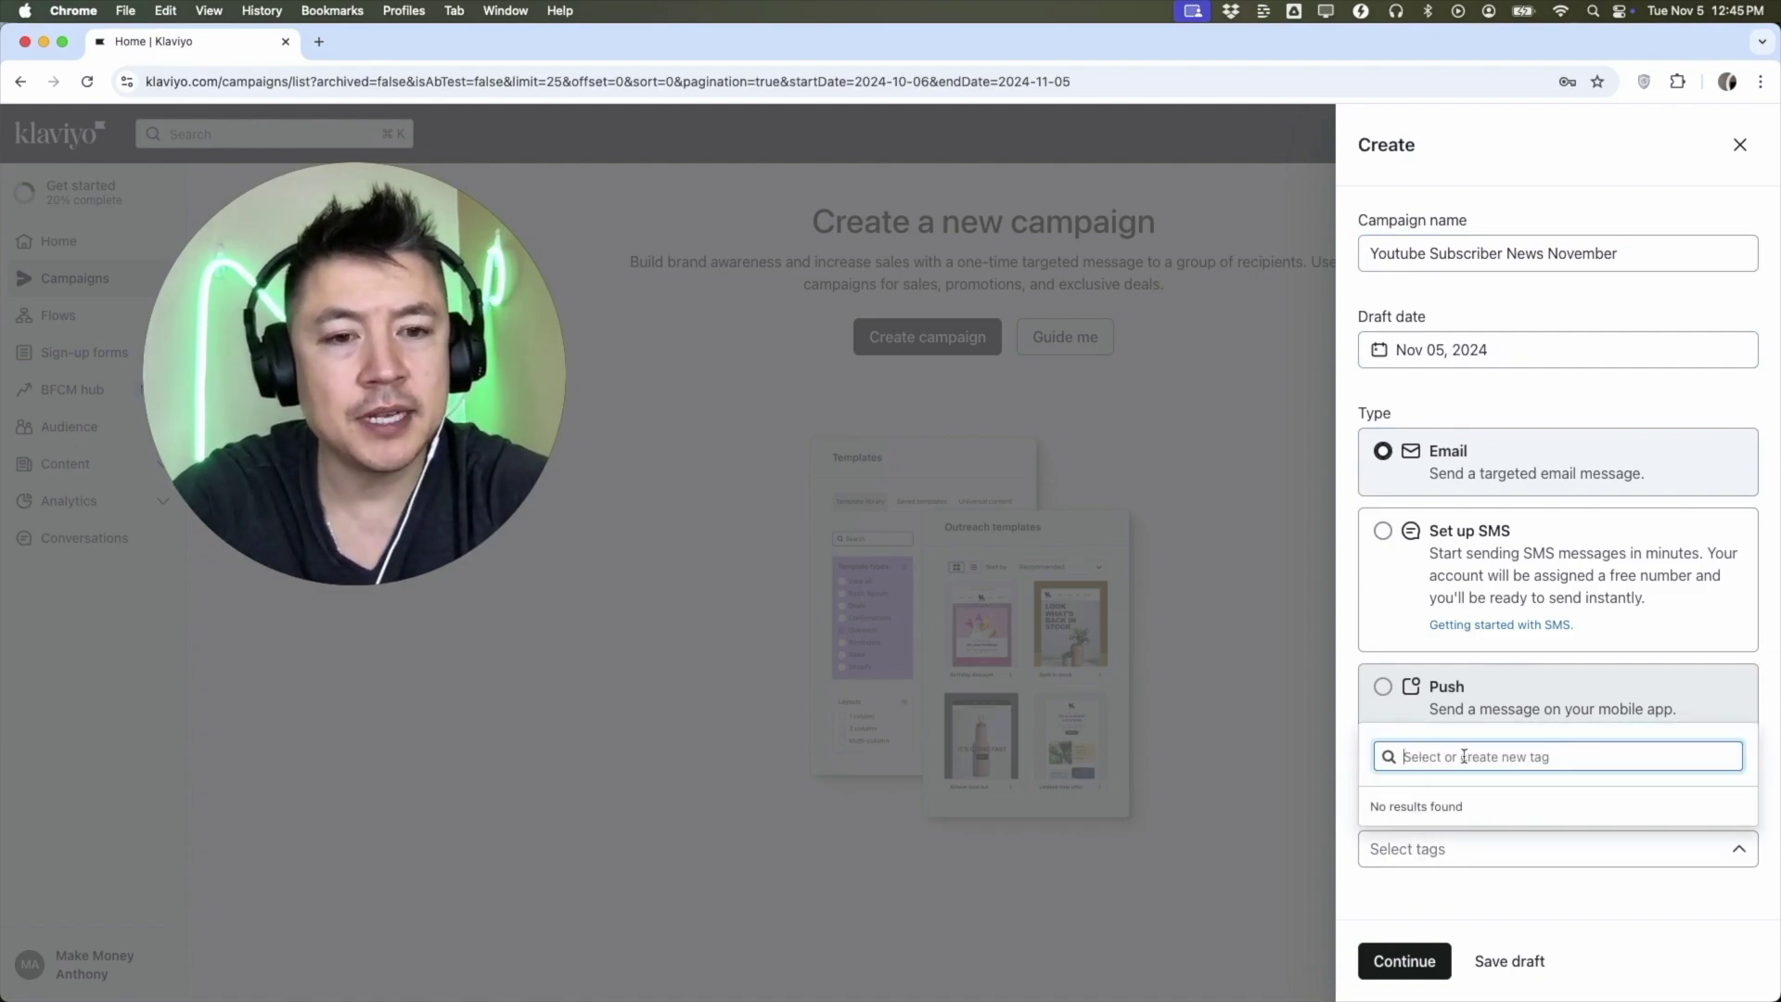
{"action": "left_click", "coordinate": [1417, 887]}
{"action": "left_click", "coordinate": [1403, 955]}
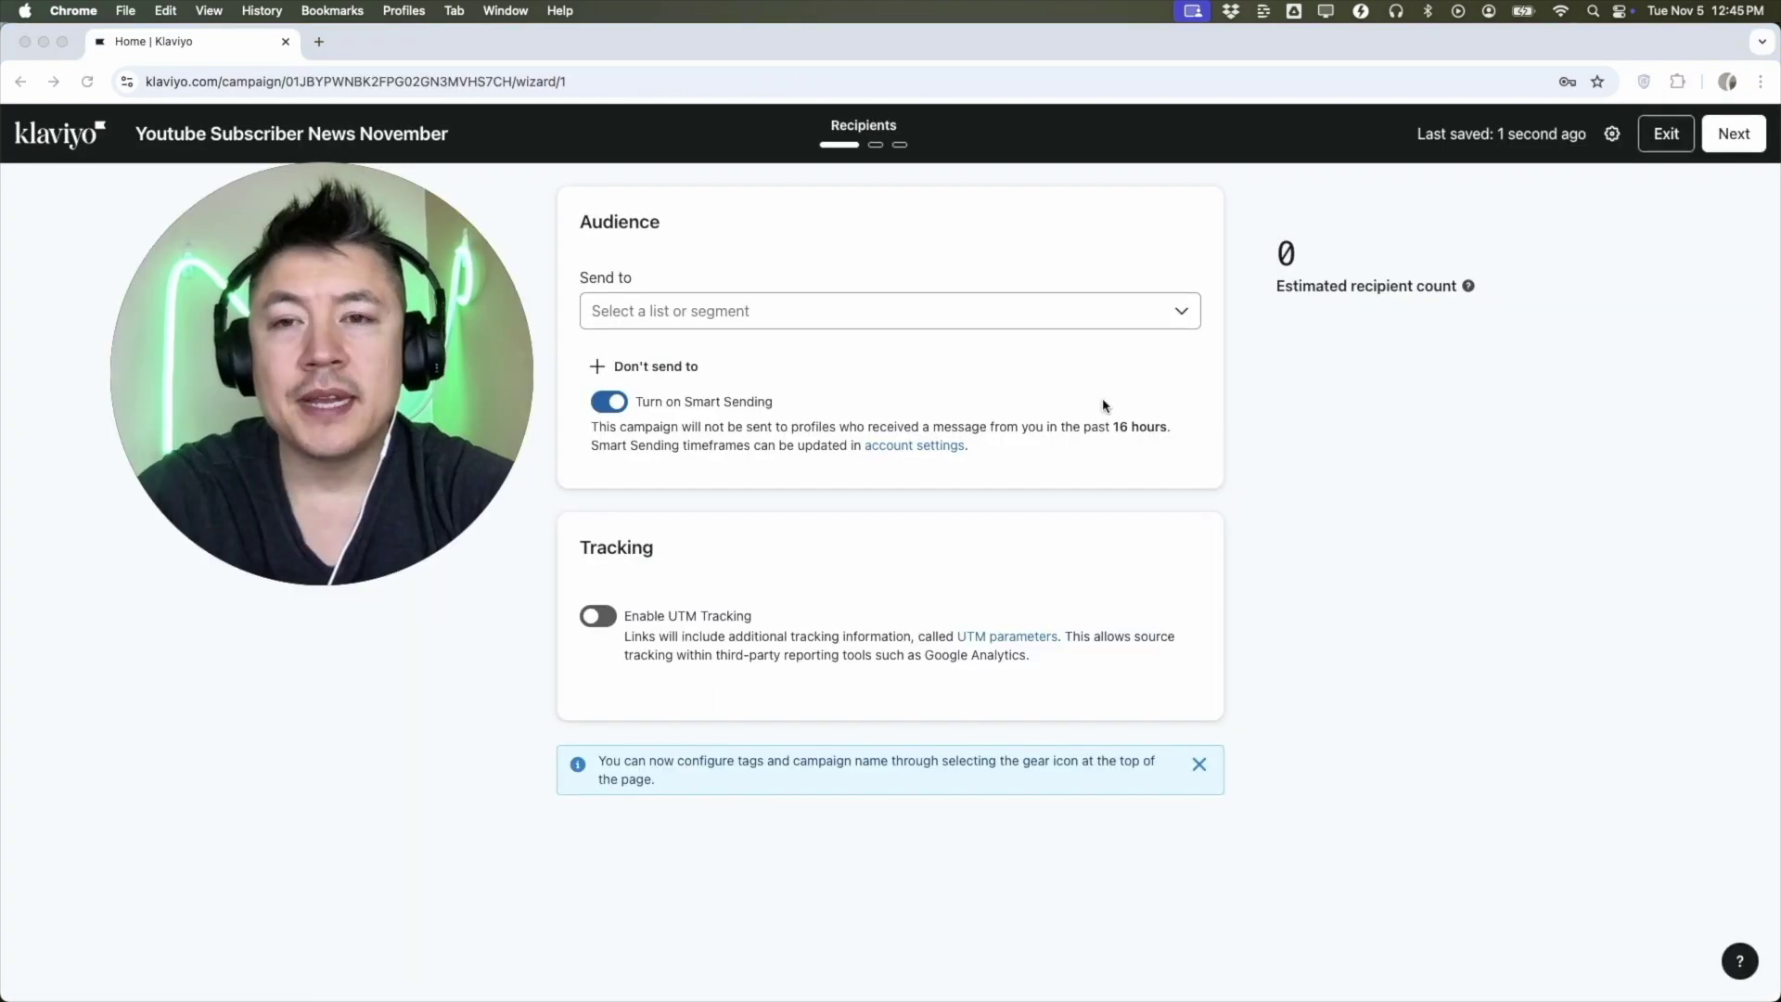
Send to the Youtube Channel Email List, excluding the Engaged (90 Days) segment.
{"action": "left_click", "coordinate": [1028, 307]}
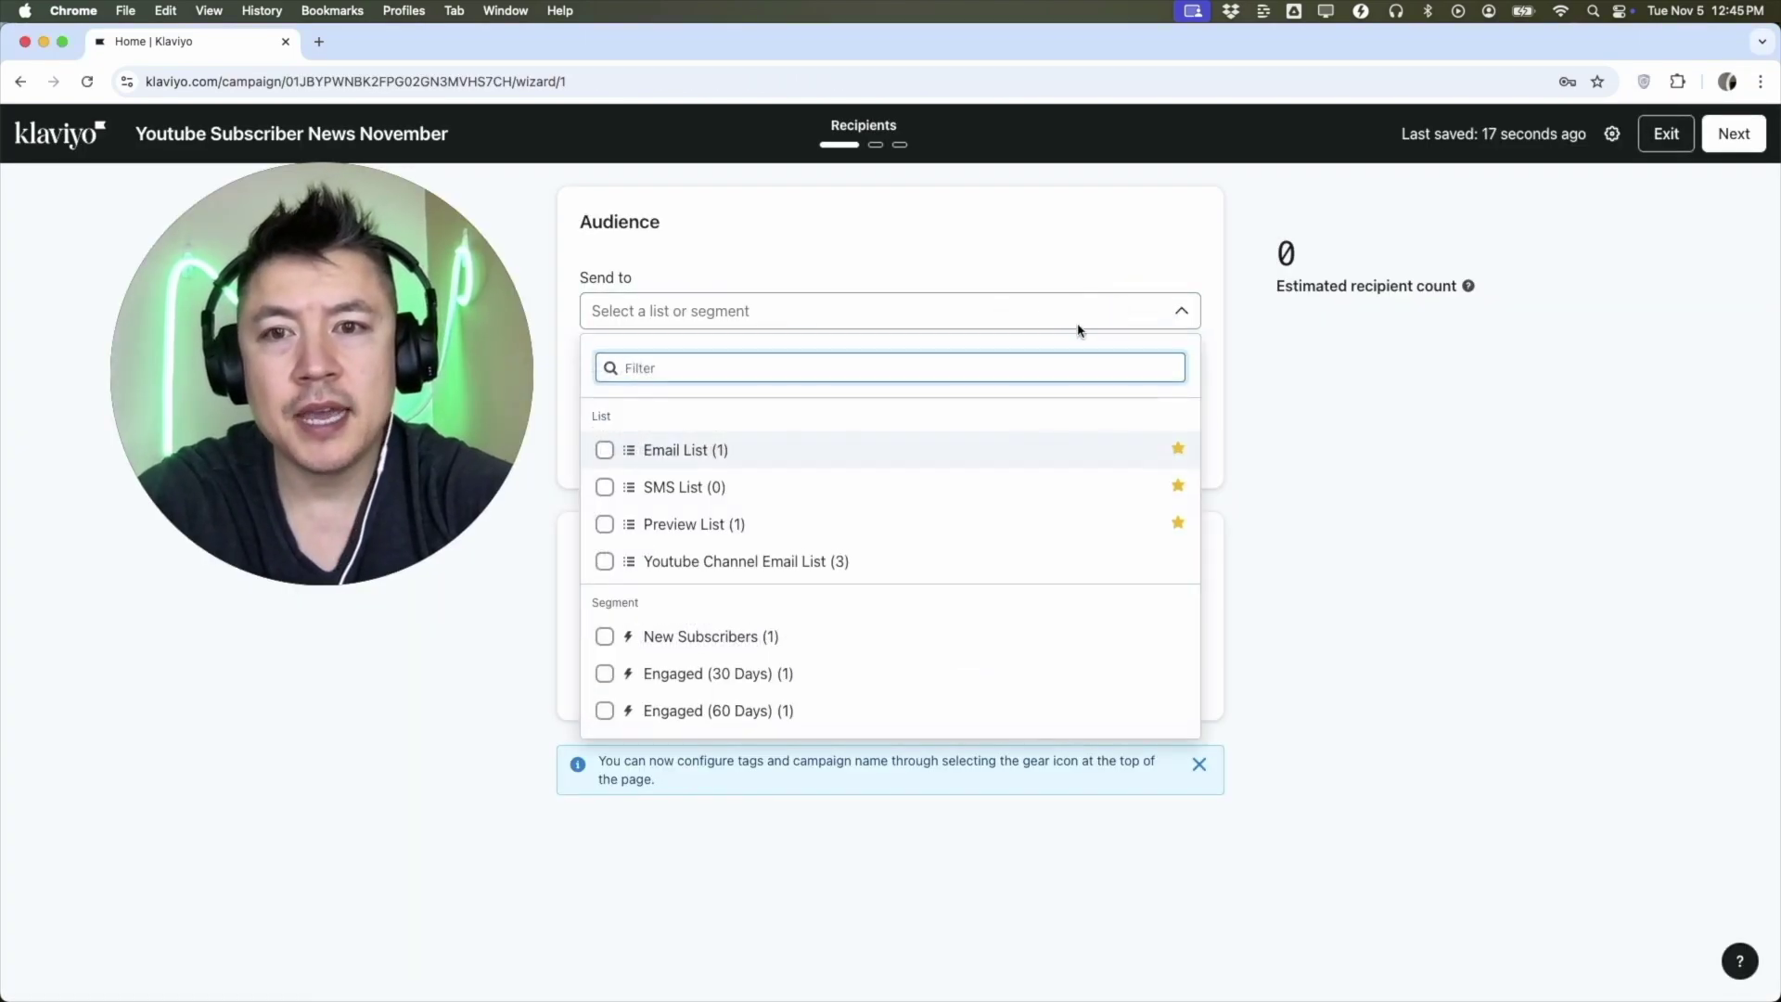
{"action": "left_click", "coordinate": [816, 556]}
{"action": "left_click", "coordinate": [678, 371]}
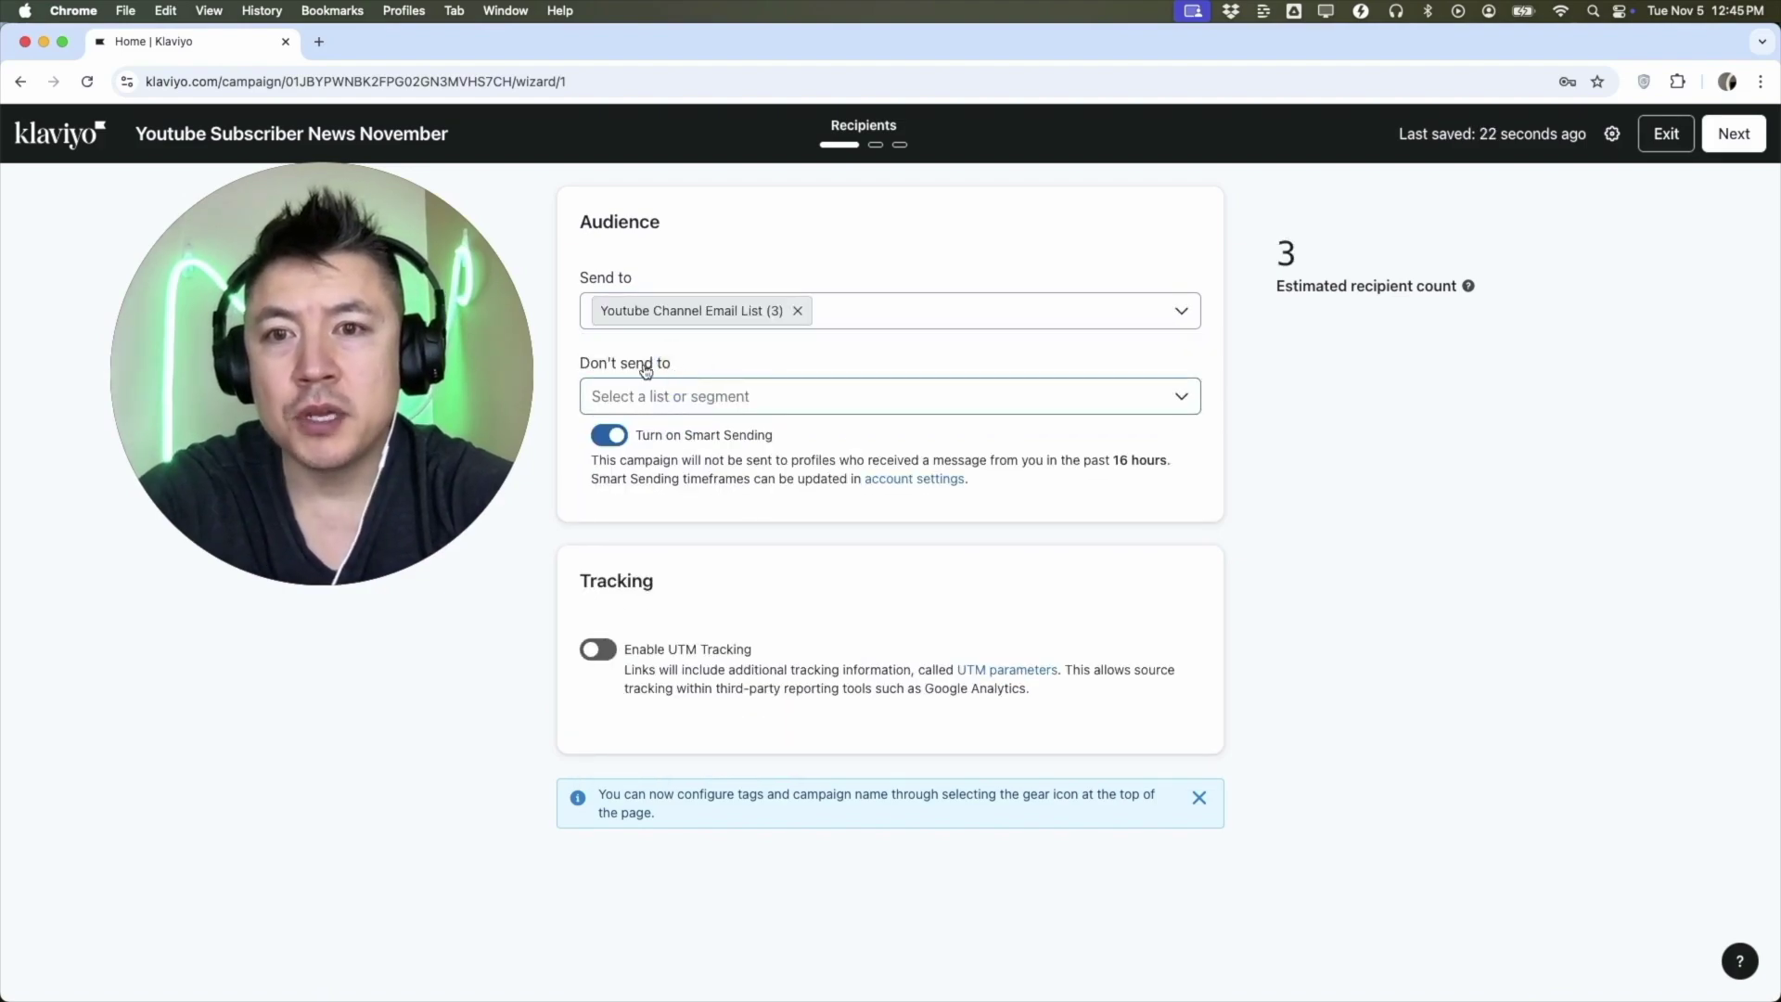
{"action": "left_click", "coordinate": [704, 406]}
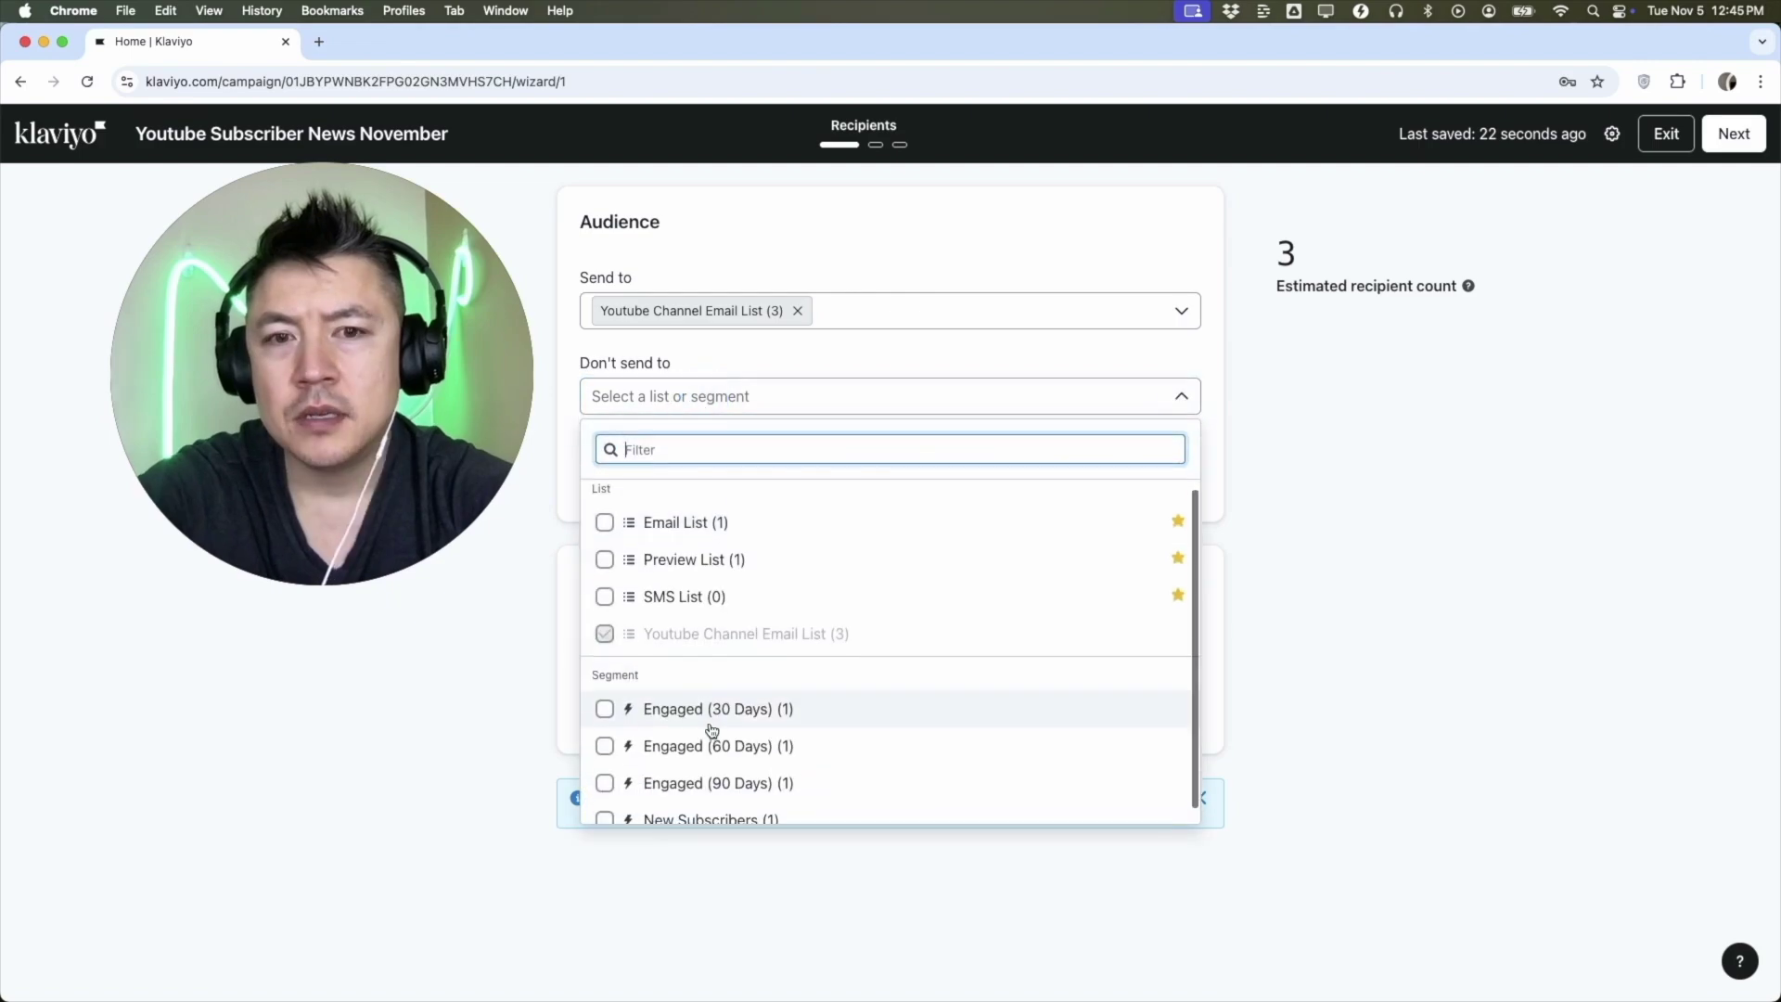
{"action": "scroll", "coordinate": [708, 728], "scroll_direction": "down", "scroll_amount": 1}
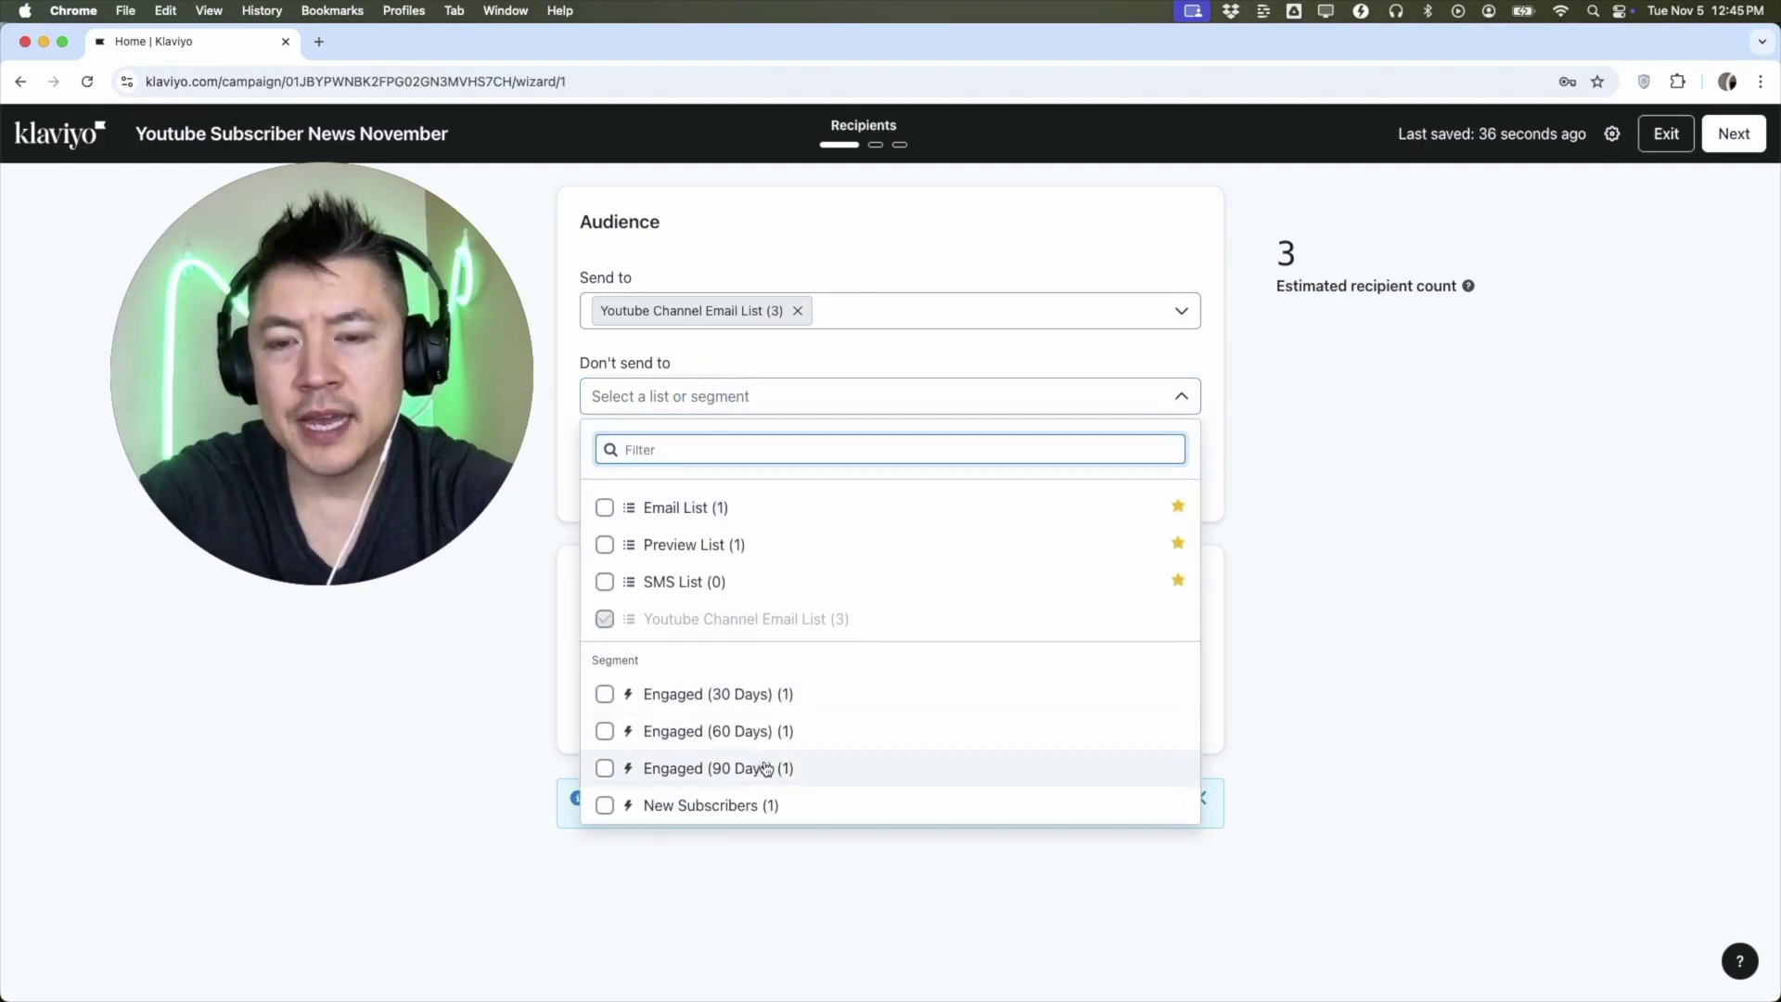
{"action": "left_click", "coordinate": [806, 769]}
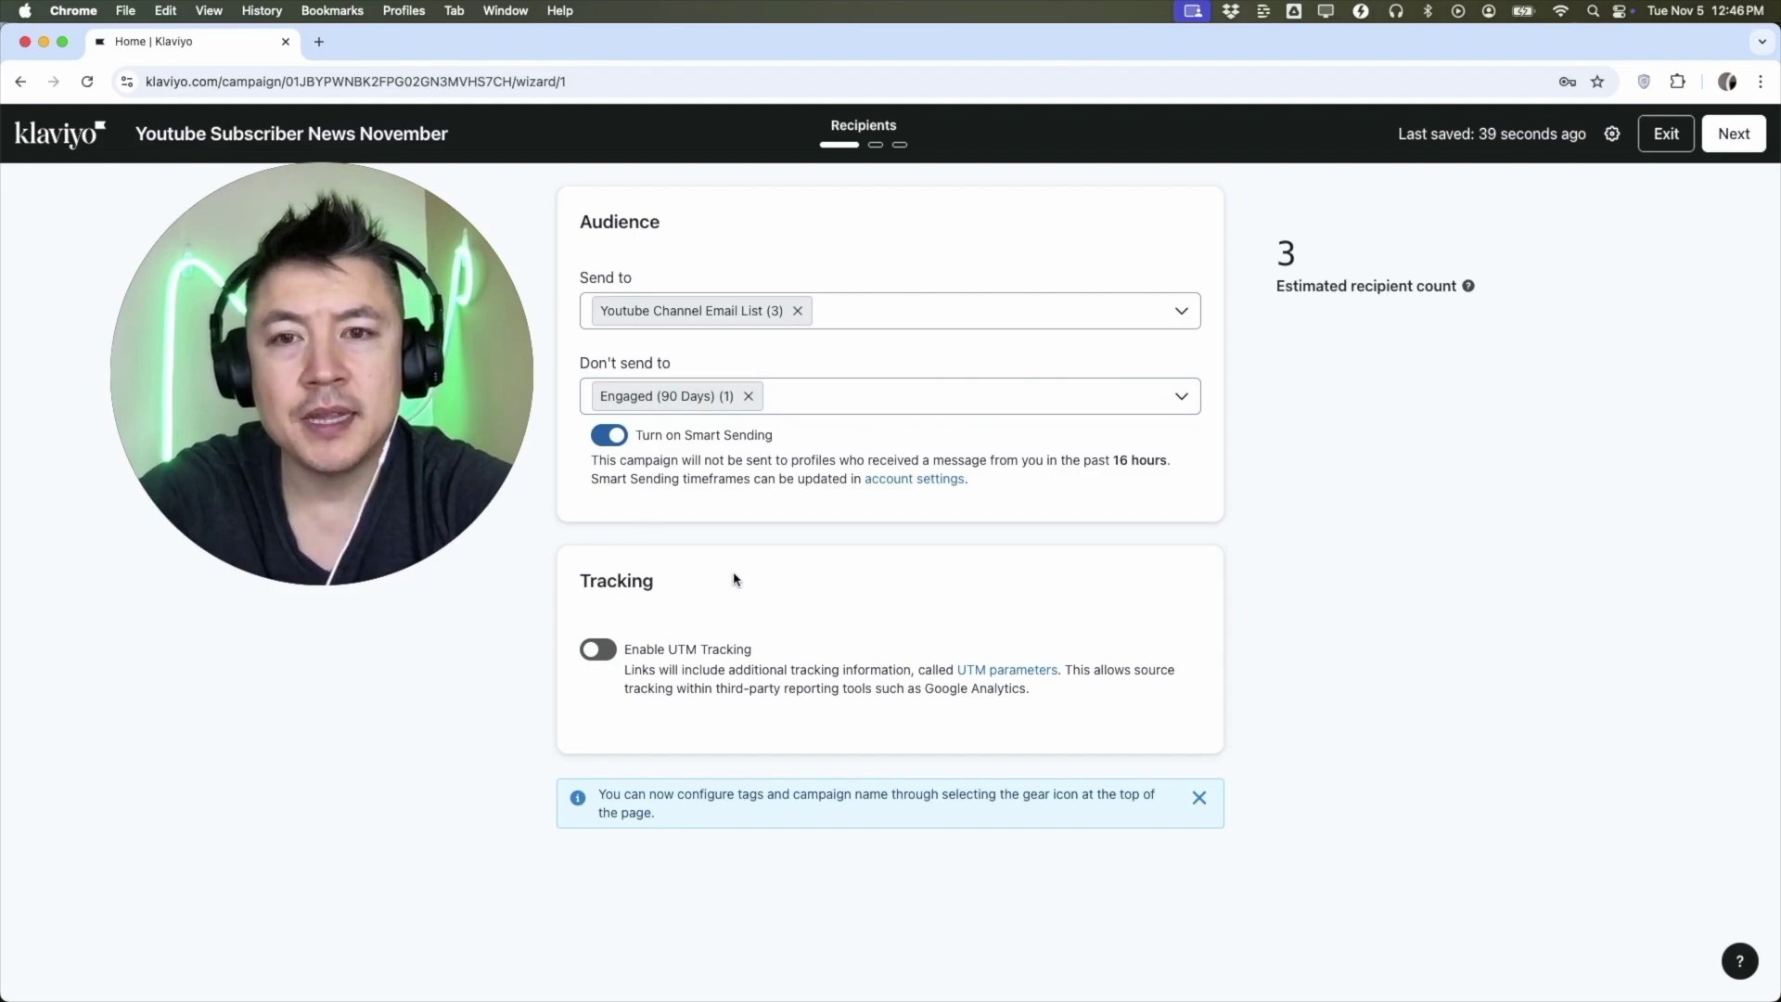
{"action": "left_click", "coordinate": [1733, 139]}
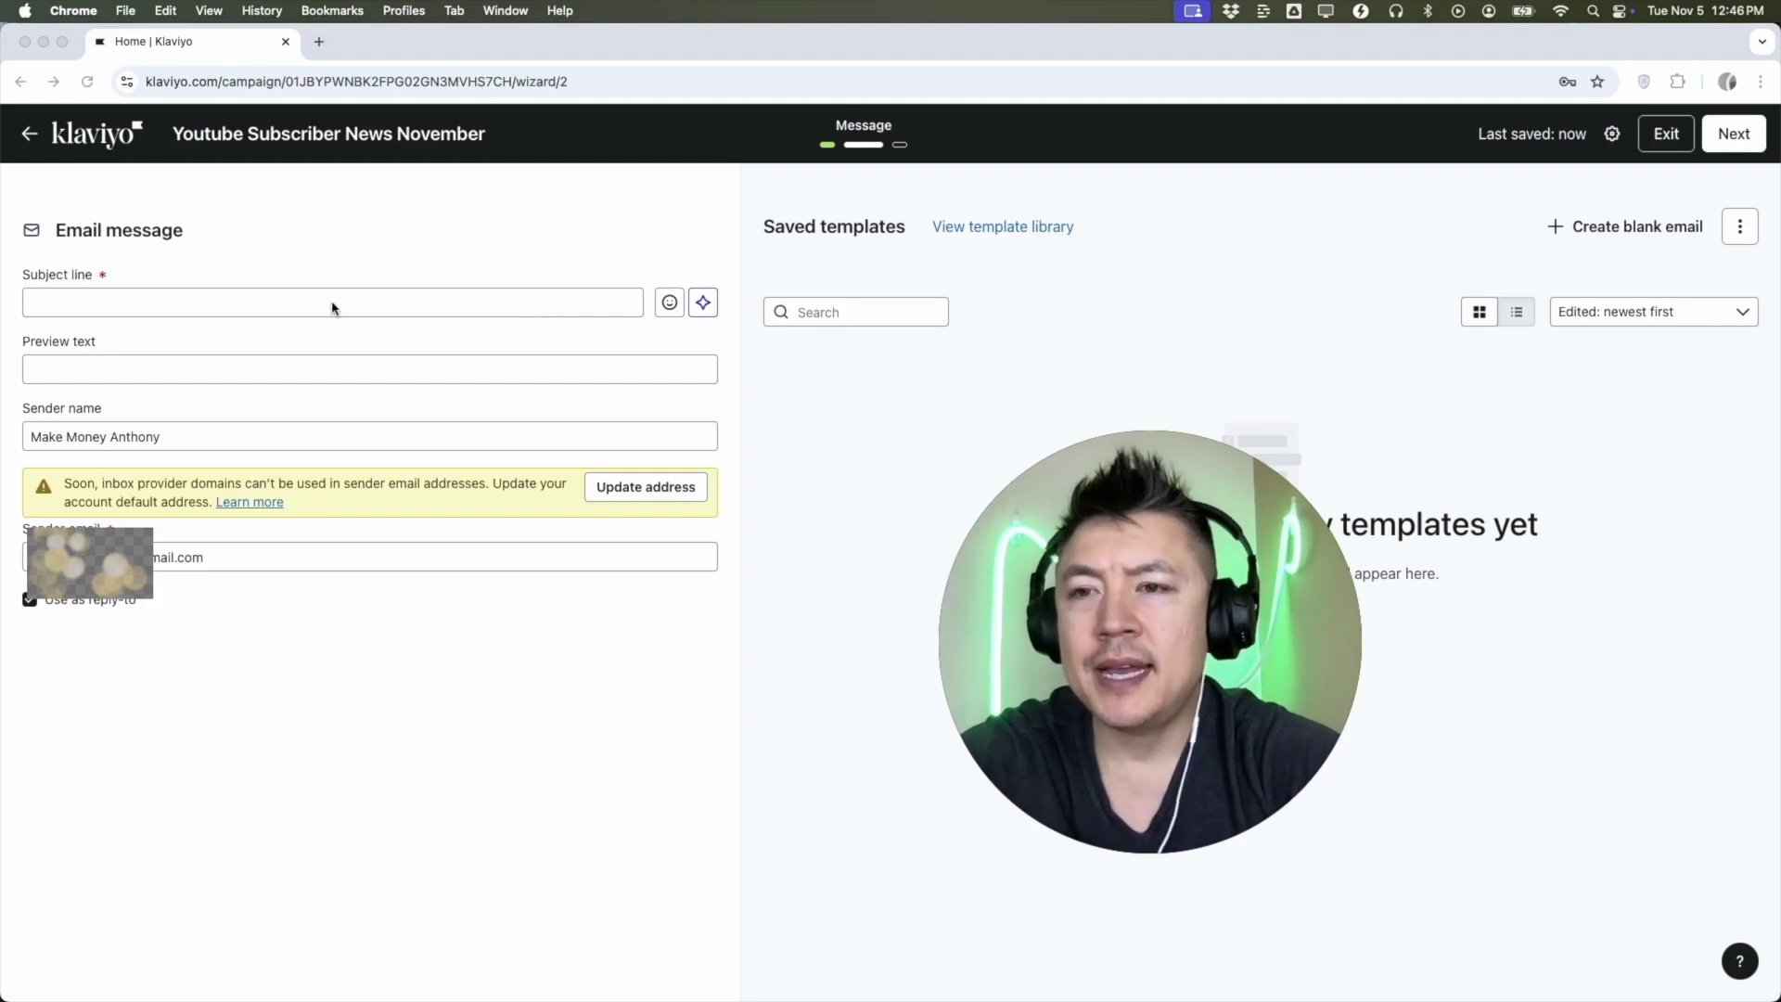
Set subject 'Youtube Make Money Anthony Update' and preview text 'You will not want to miss this'.
{"action": "left_click", "coordinate": [206, 306]}
{"action": "type", "text": "Yout"}
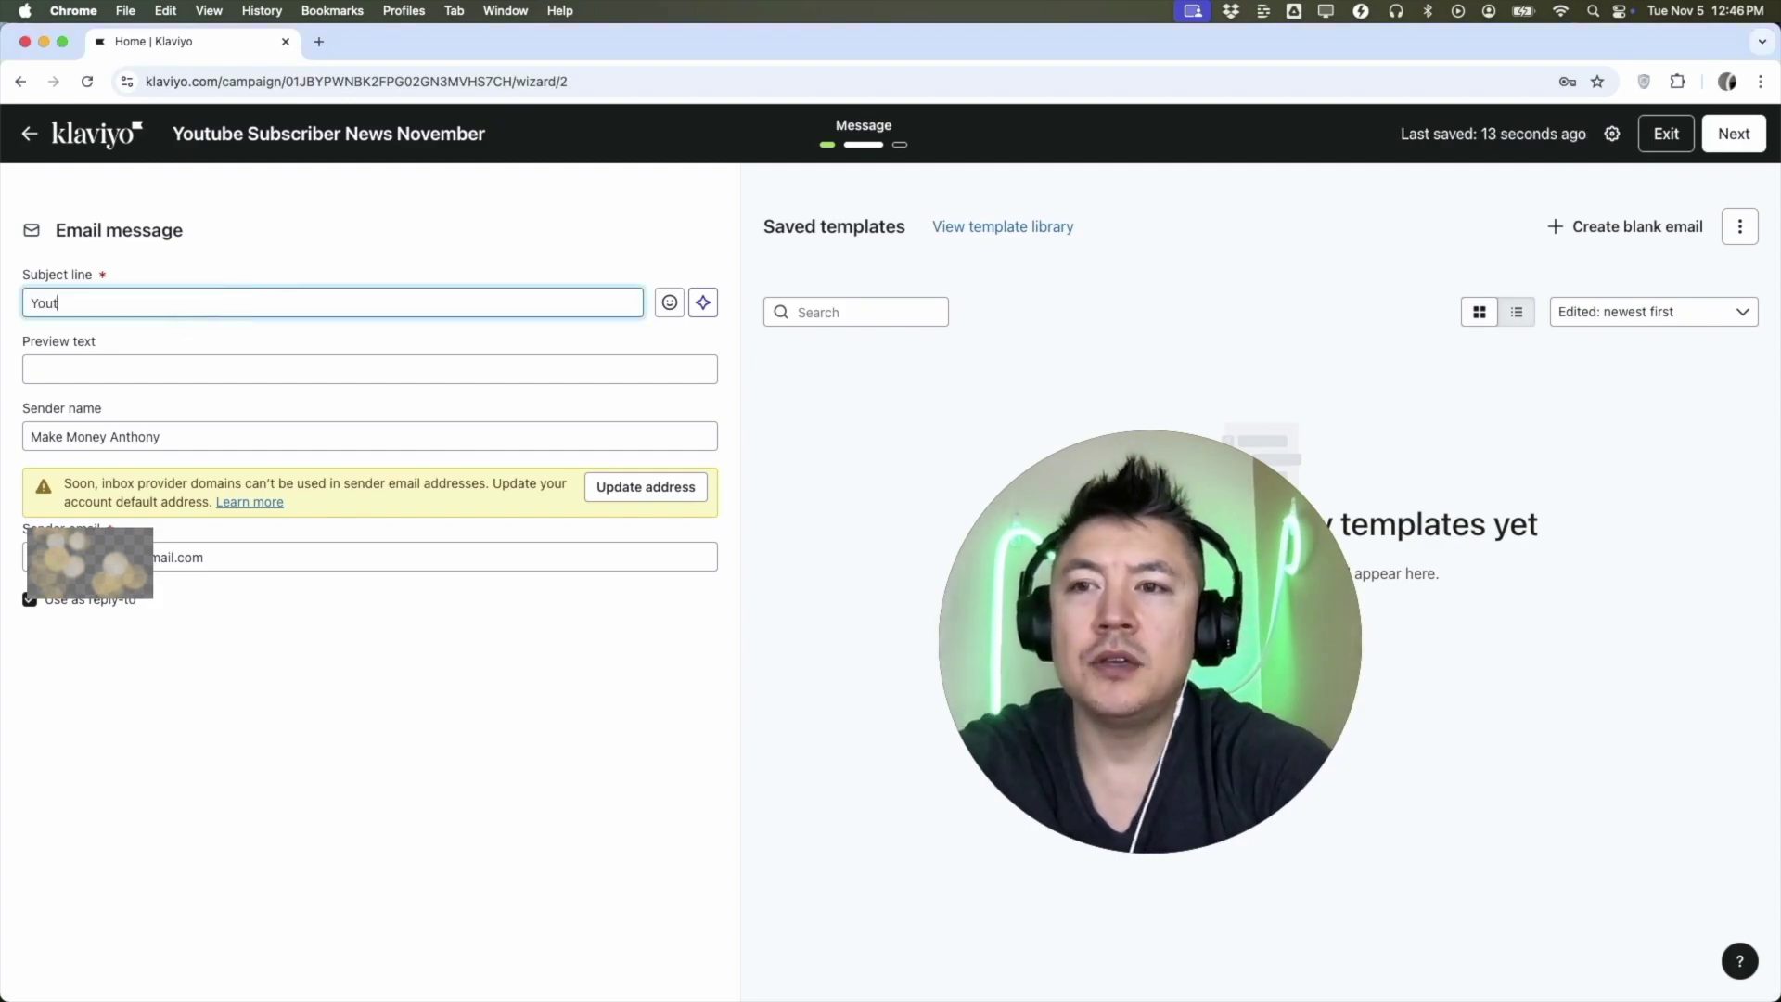
{"action": "type", "text": "ube Make Money Anthony Update"}
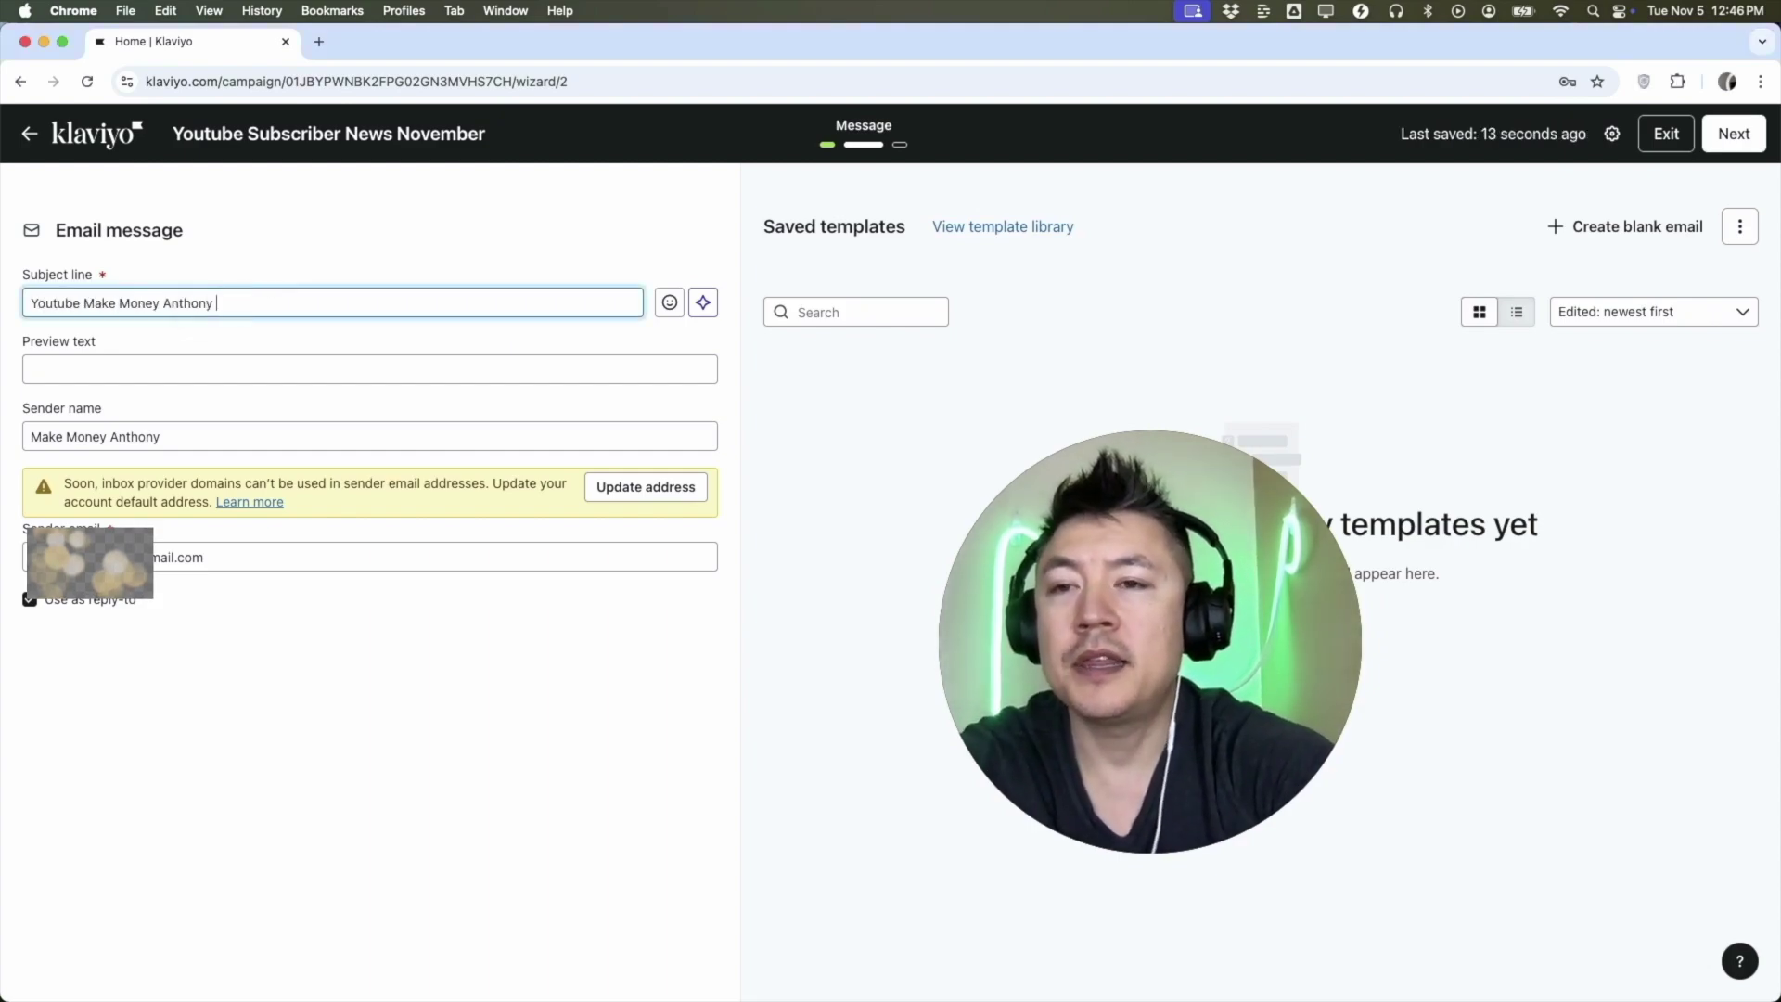
{"action": "left_click", "coordinate": [69, 364]}
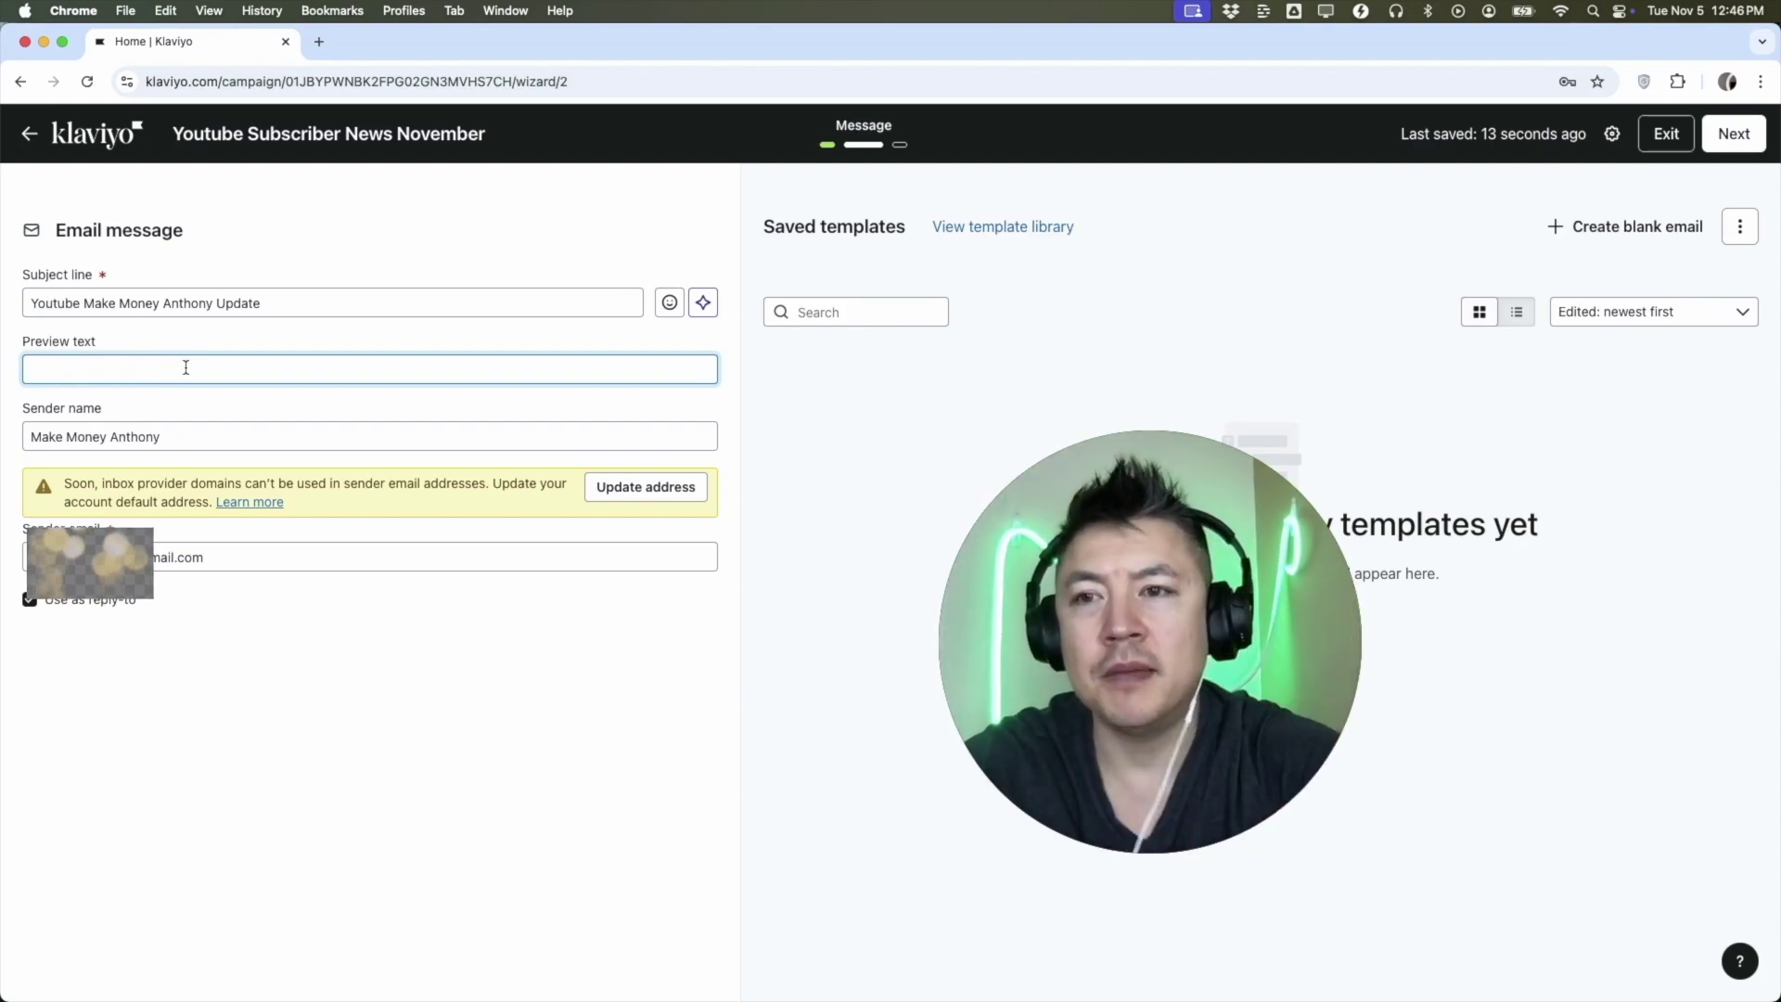
{"action": "type", "text": "You will not want to "}
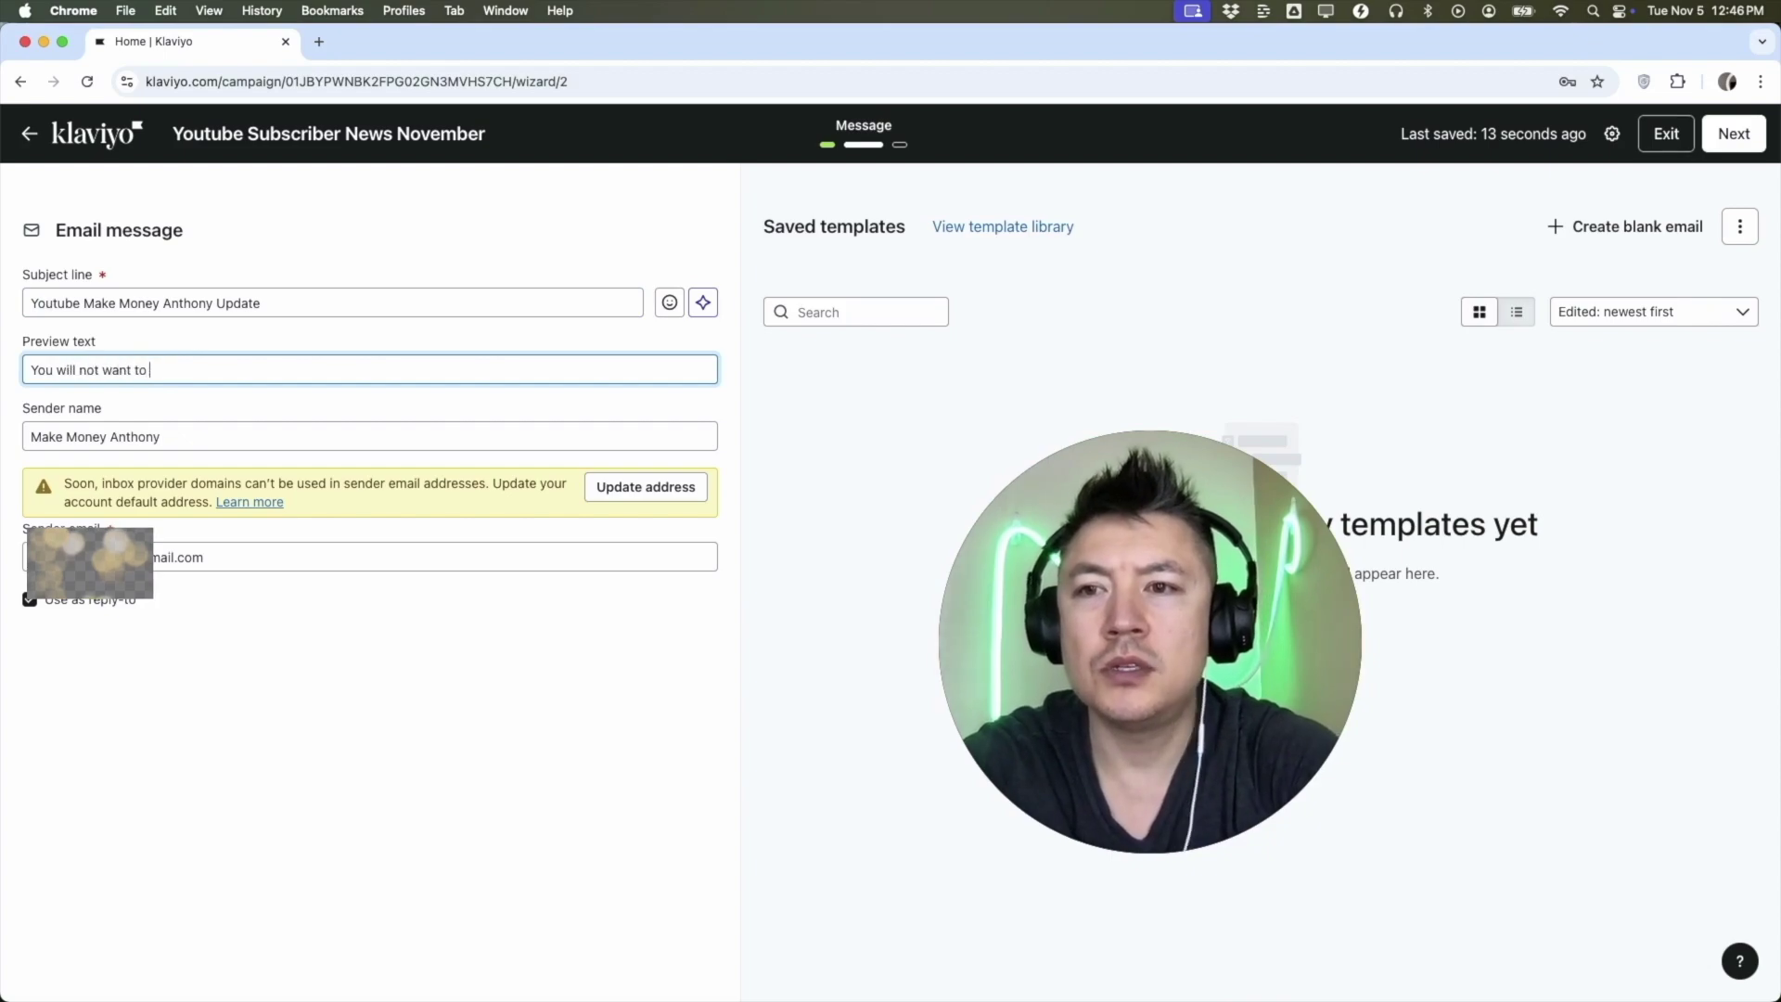
{"action": "type", "text": "miss"}
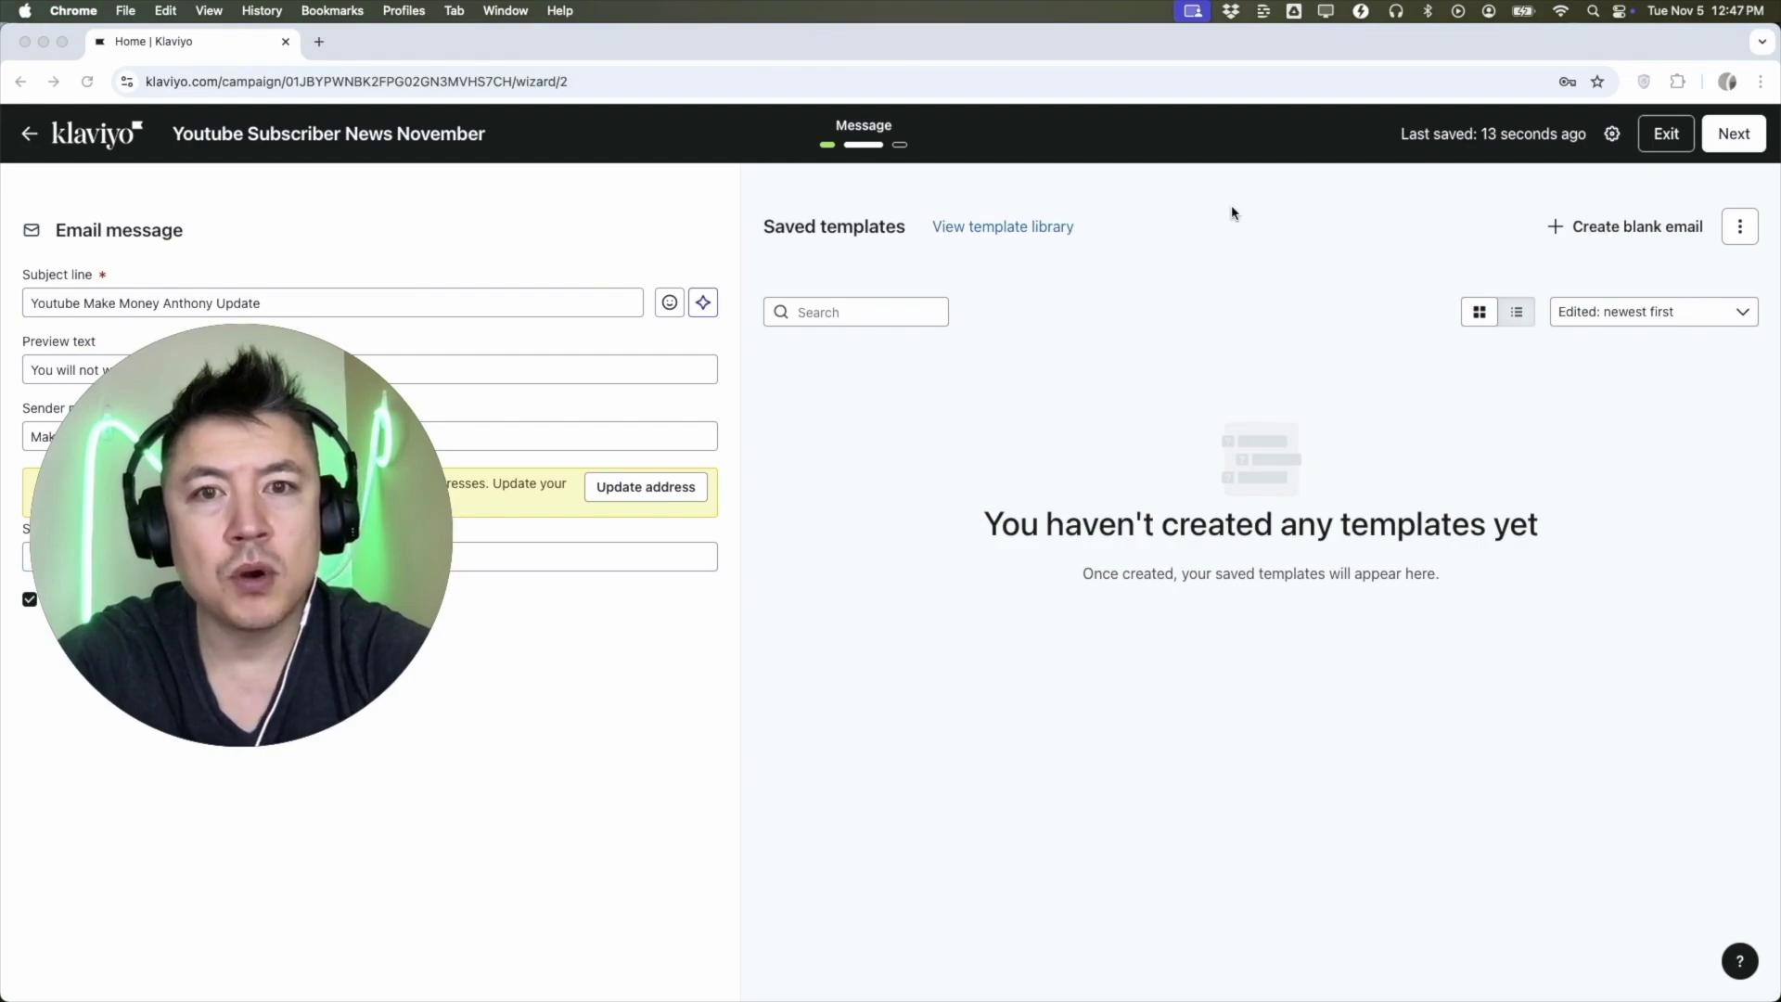
{"action": "left_click", "coordinate": [1017, 229]}
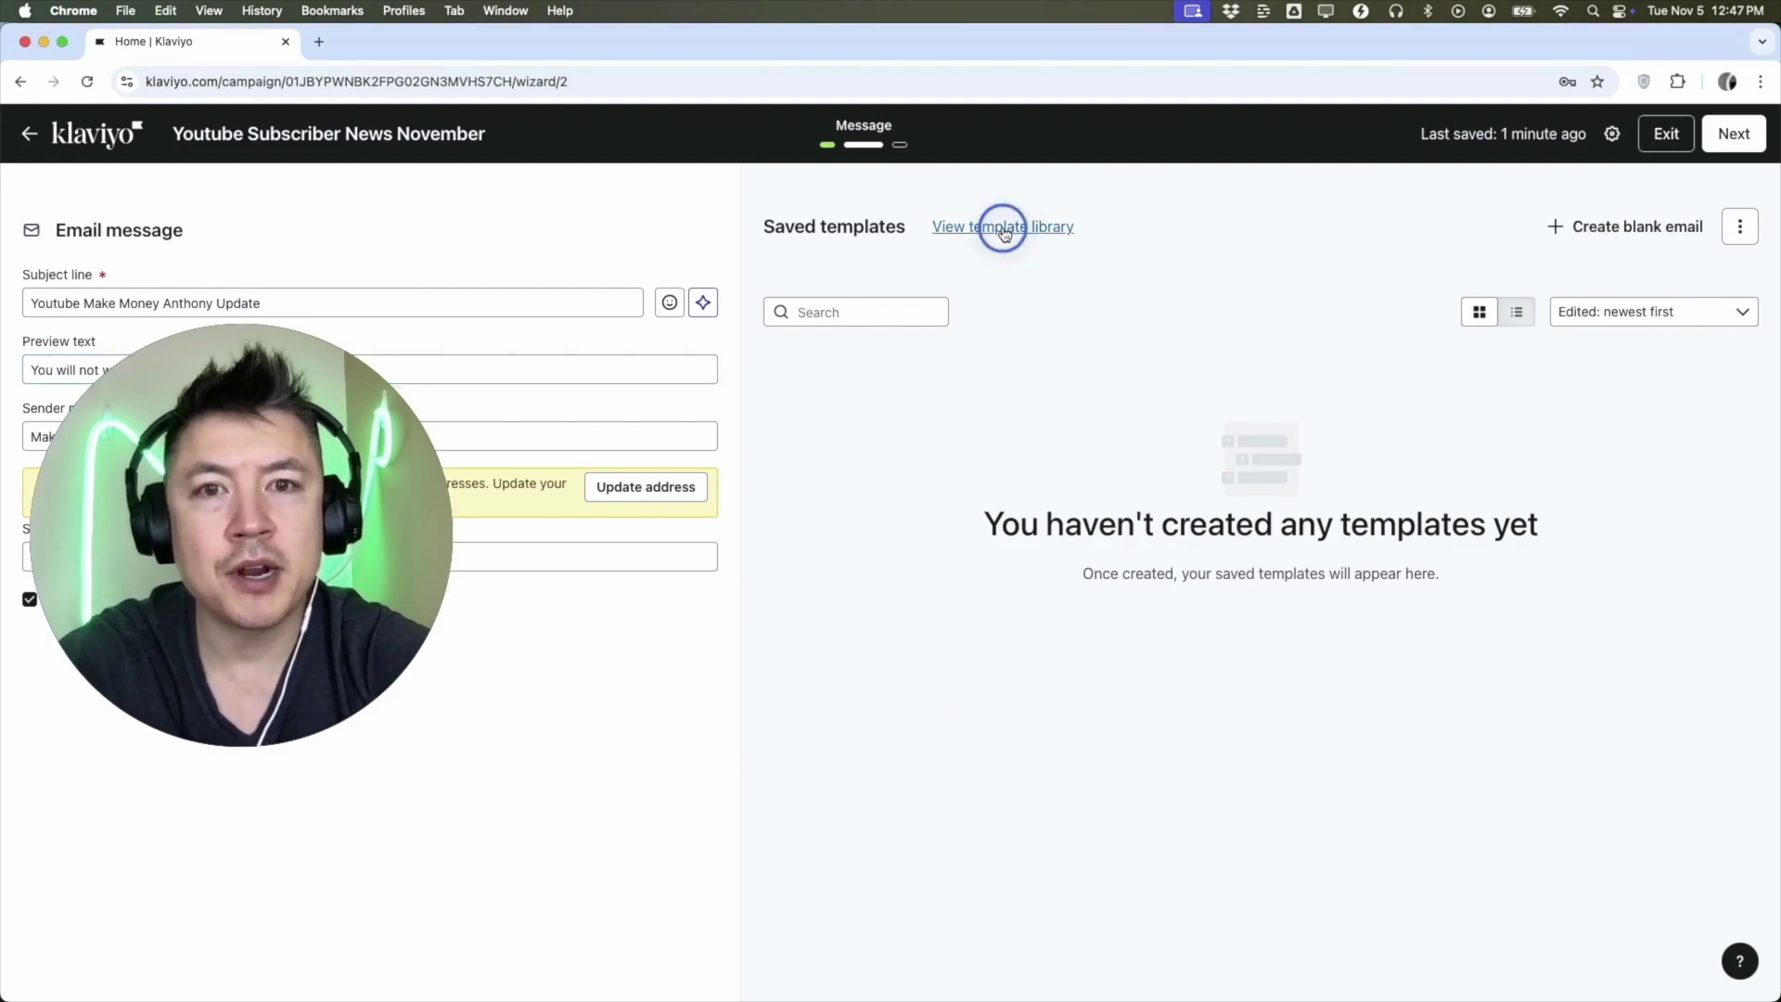
Choose the Black Friday Sale - Red template after checking its mobile preview.
{"action": "scroll", "coordinate": [1074, 557], "scroll_direction": "down", "scroll_amount": 10}
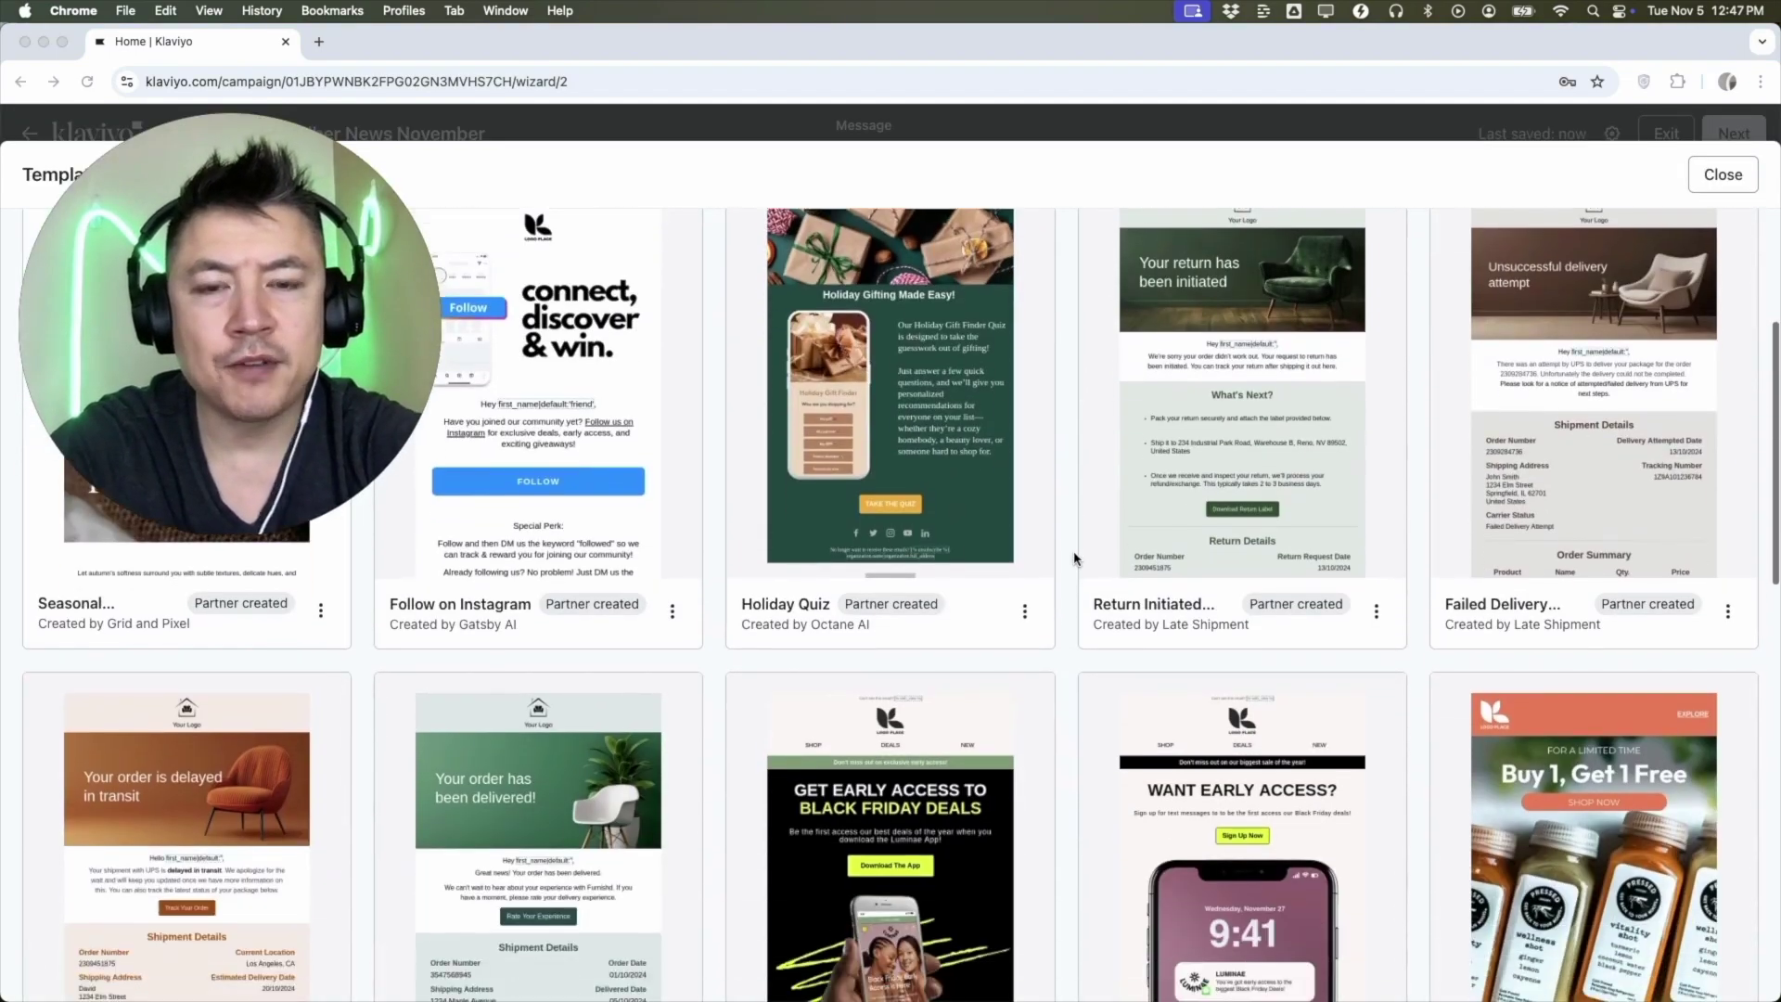
{"action": "scroll", "coordinate": [1074, 558], "scroll_direction": "down", "scroll_amount": 6}
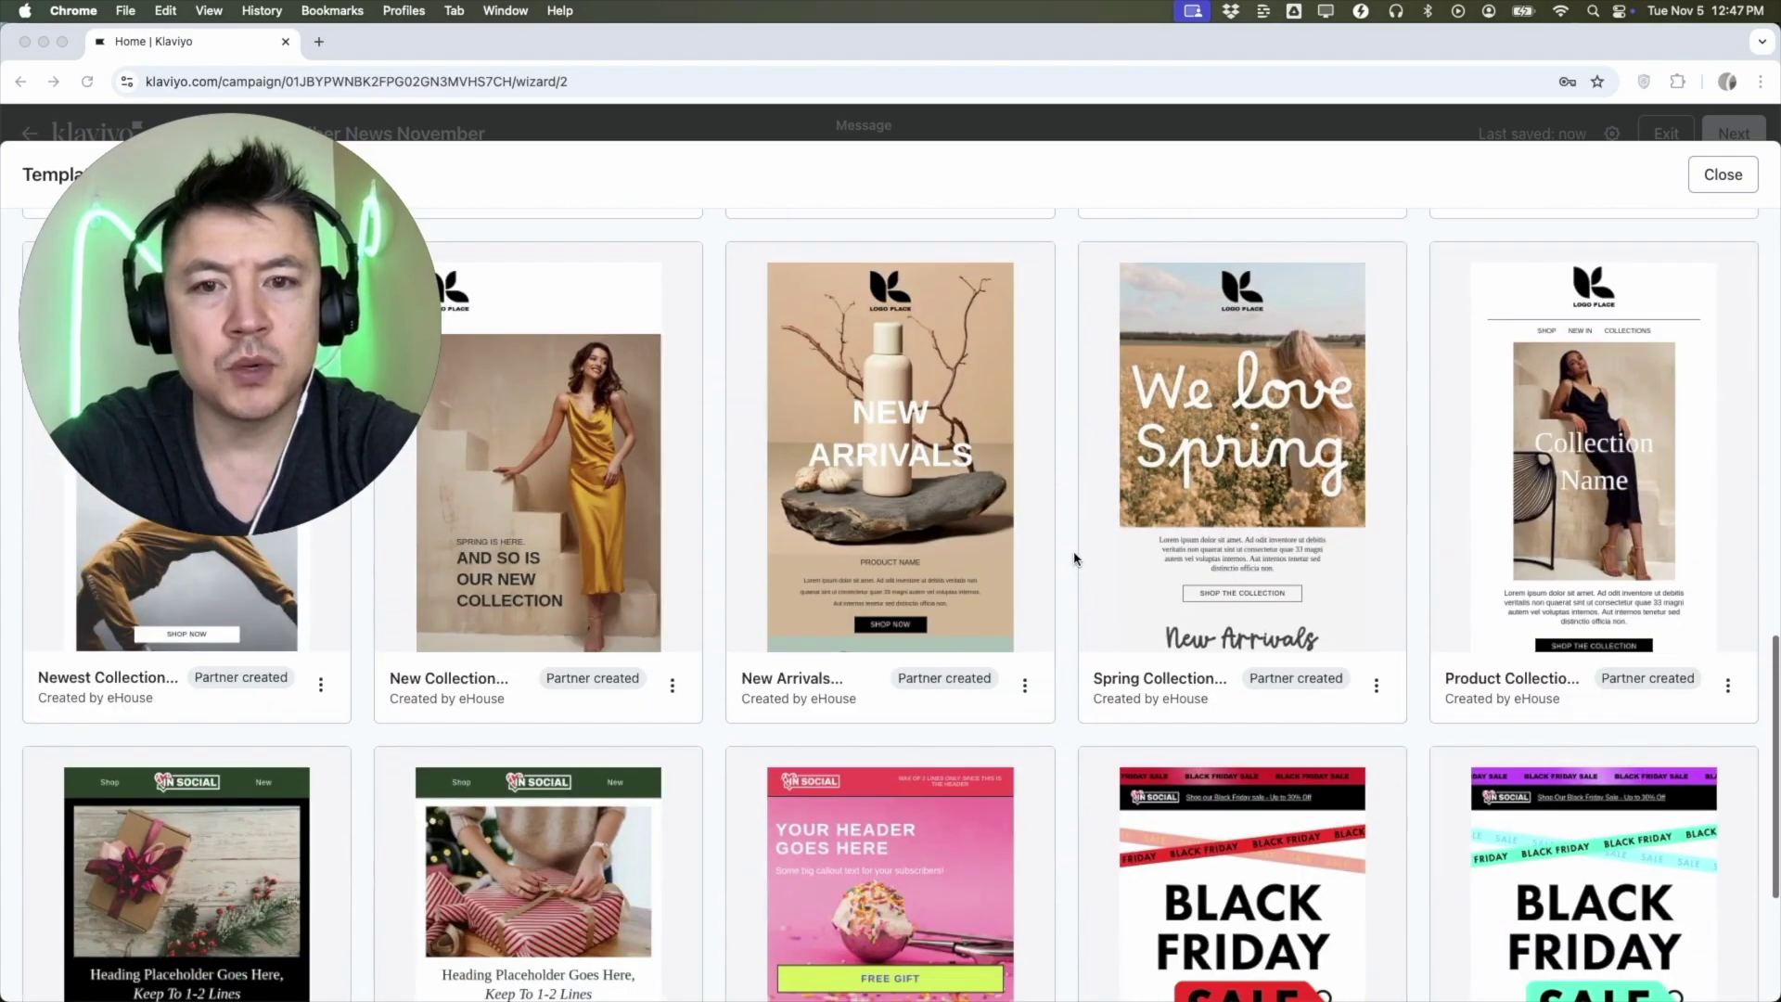
{"action": "scroll", "coordinate": [1074, 557], "scroll_direction": "down", "scroll_amount": 3}
{"action": "scroll", "coordinate": [1074, 557], "scroll_direction": "up", "scroll_amount": 5}
{"action": "scroll", "coordinate": [1074, 558], "scroll_direction": "down", "scroll_amount": 5}
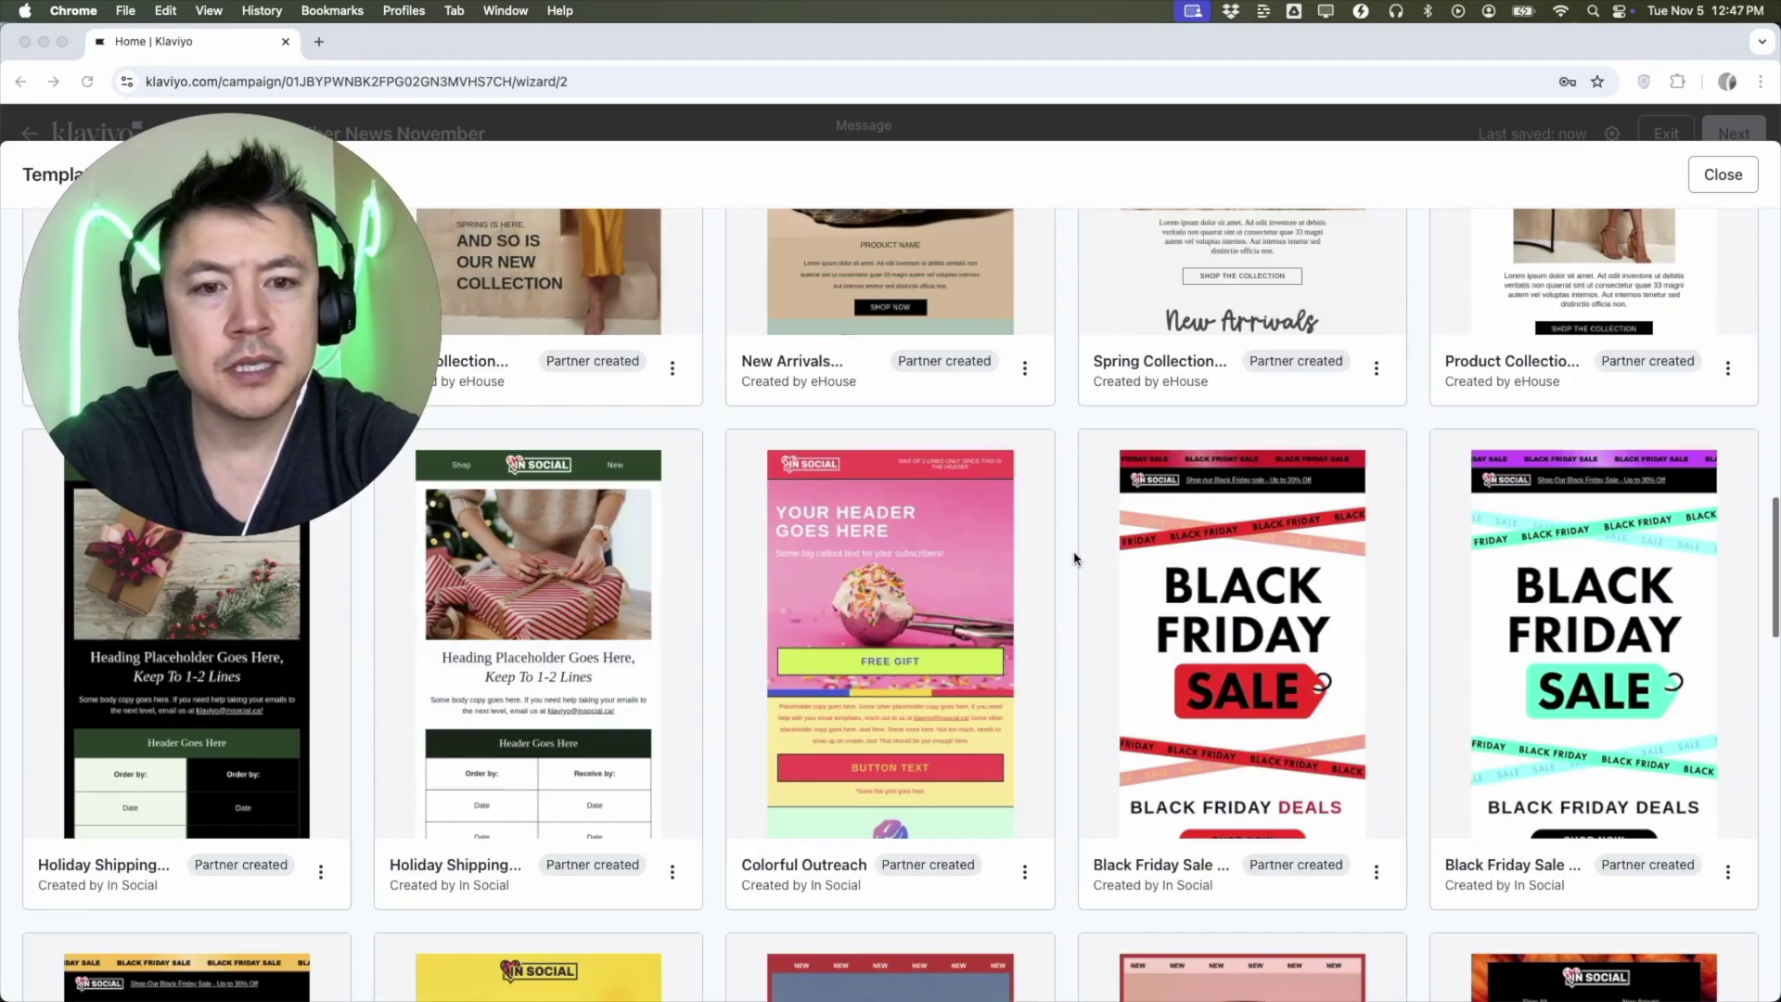
{"action": "left_click", "coordinate": [1243, 593]}
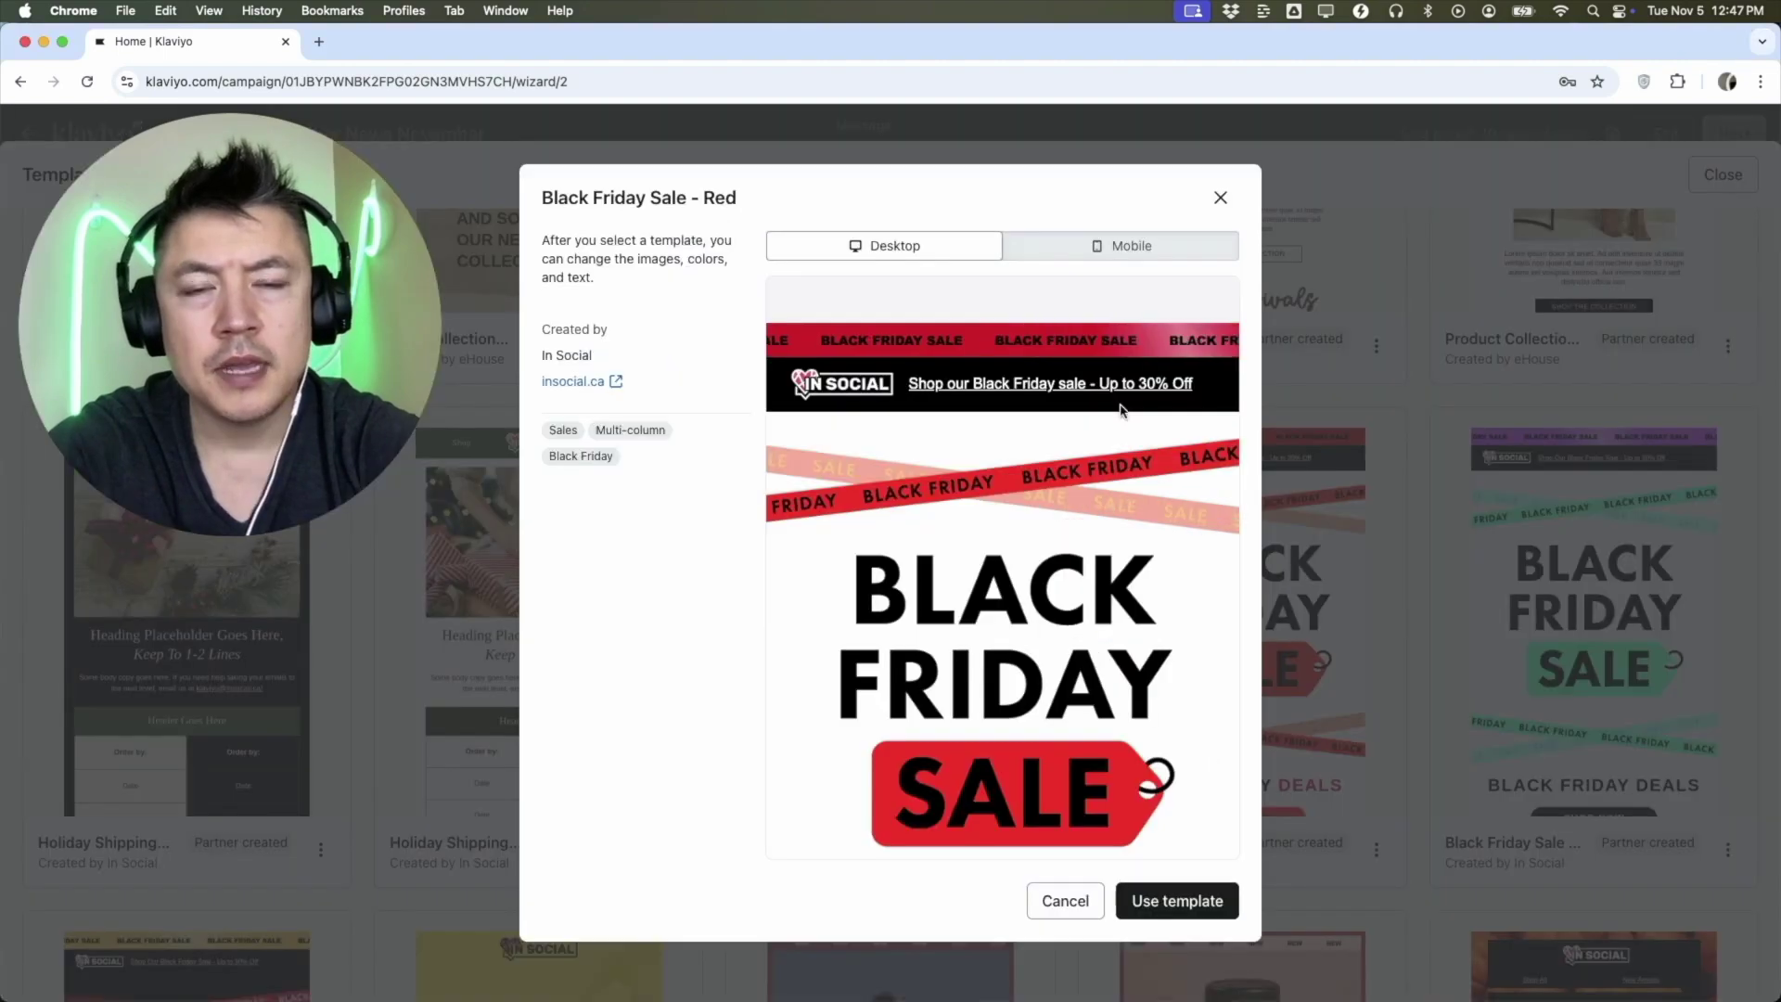
{"action": "left_click", "coordinate": [1129, 246]}
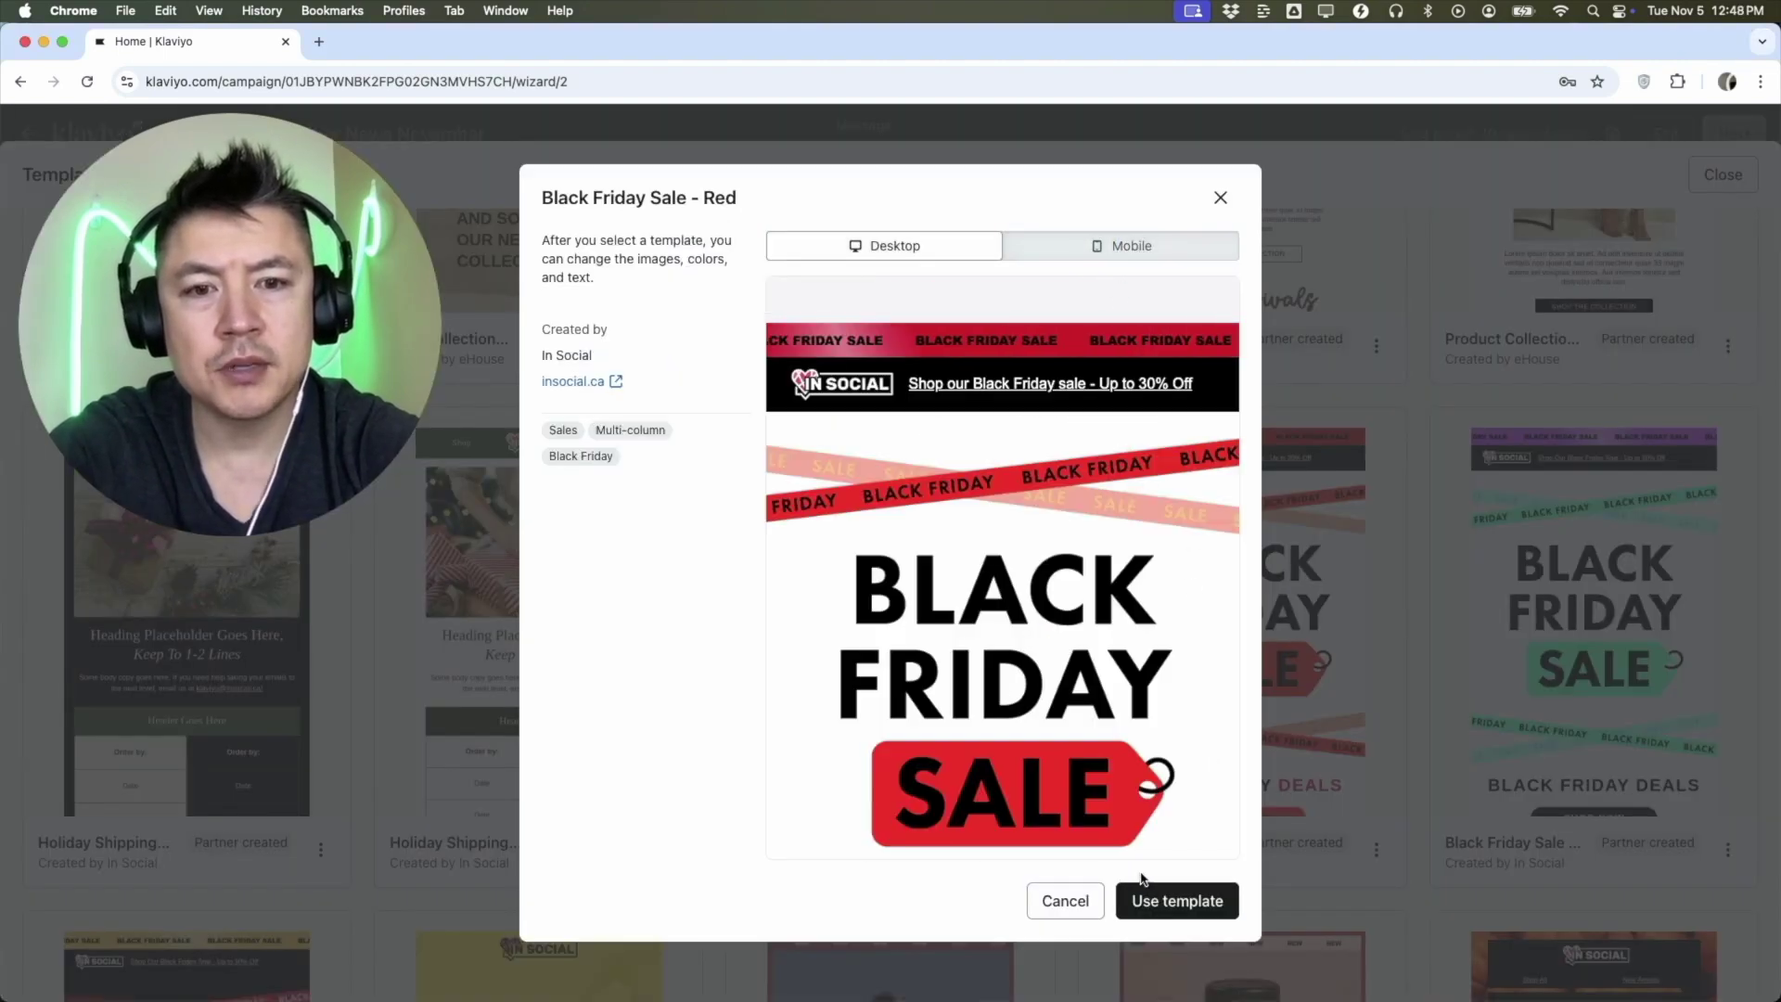
{"action": "left_click", "coordinate": [1177, 900]}
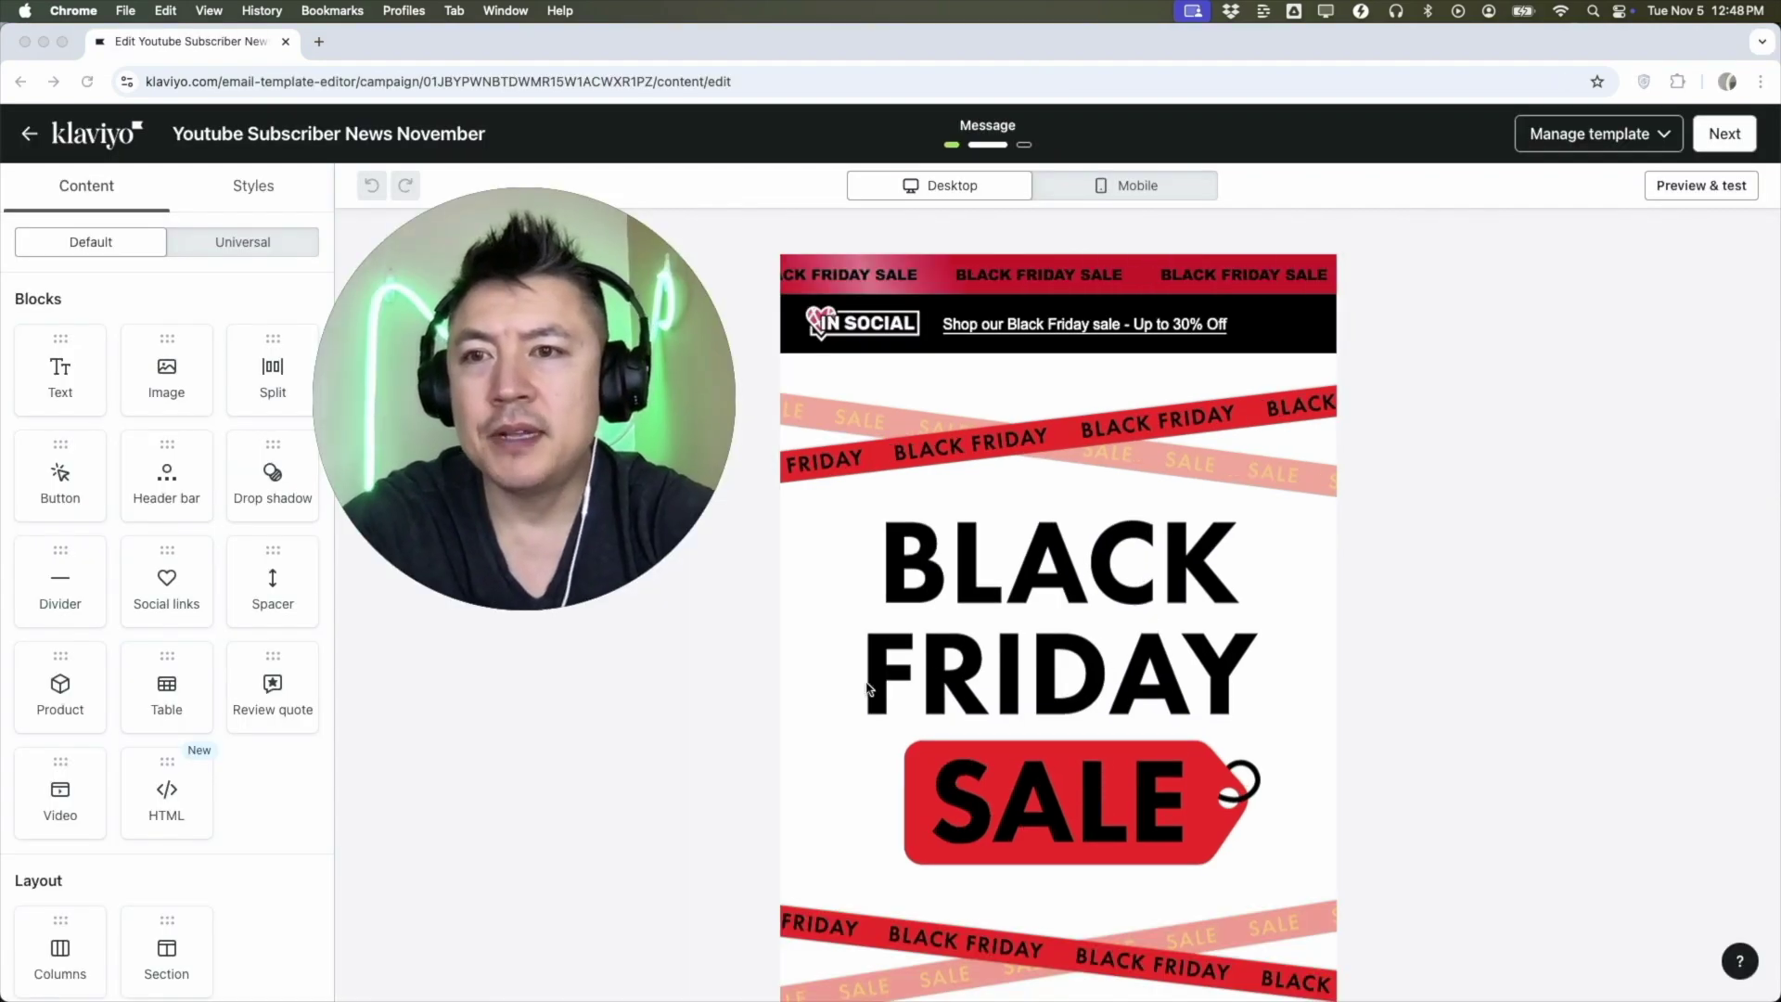
Change the BLACK FRIDAY DEALS heading to 'make a change today'.
{"action": "left_click", "coordinate": [1100, 627]}
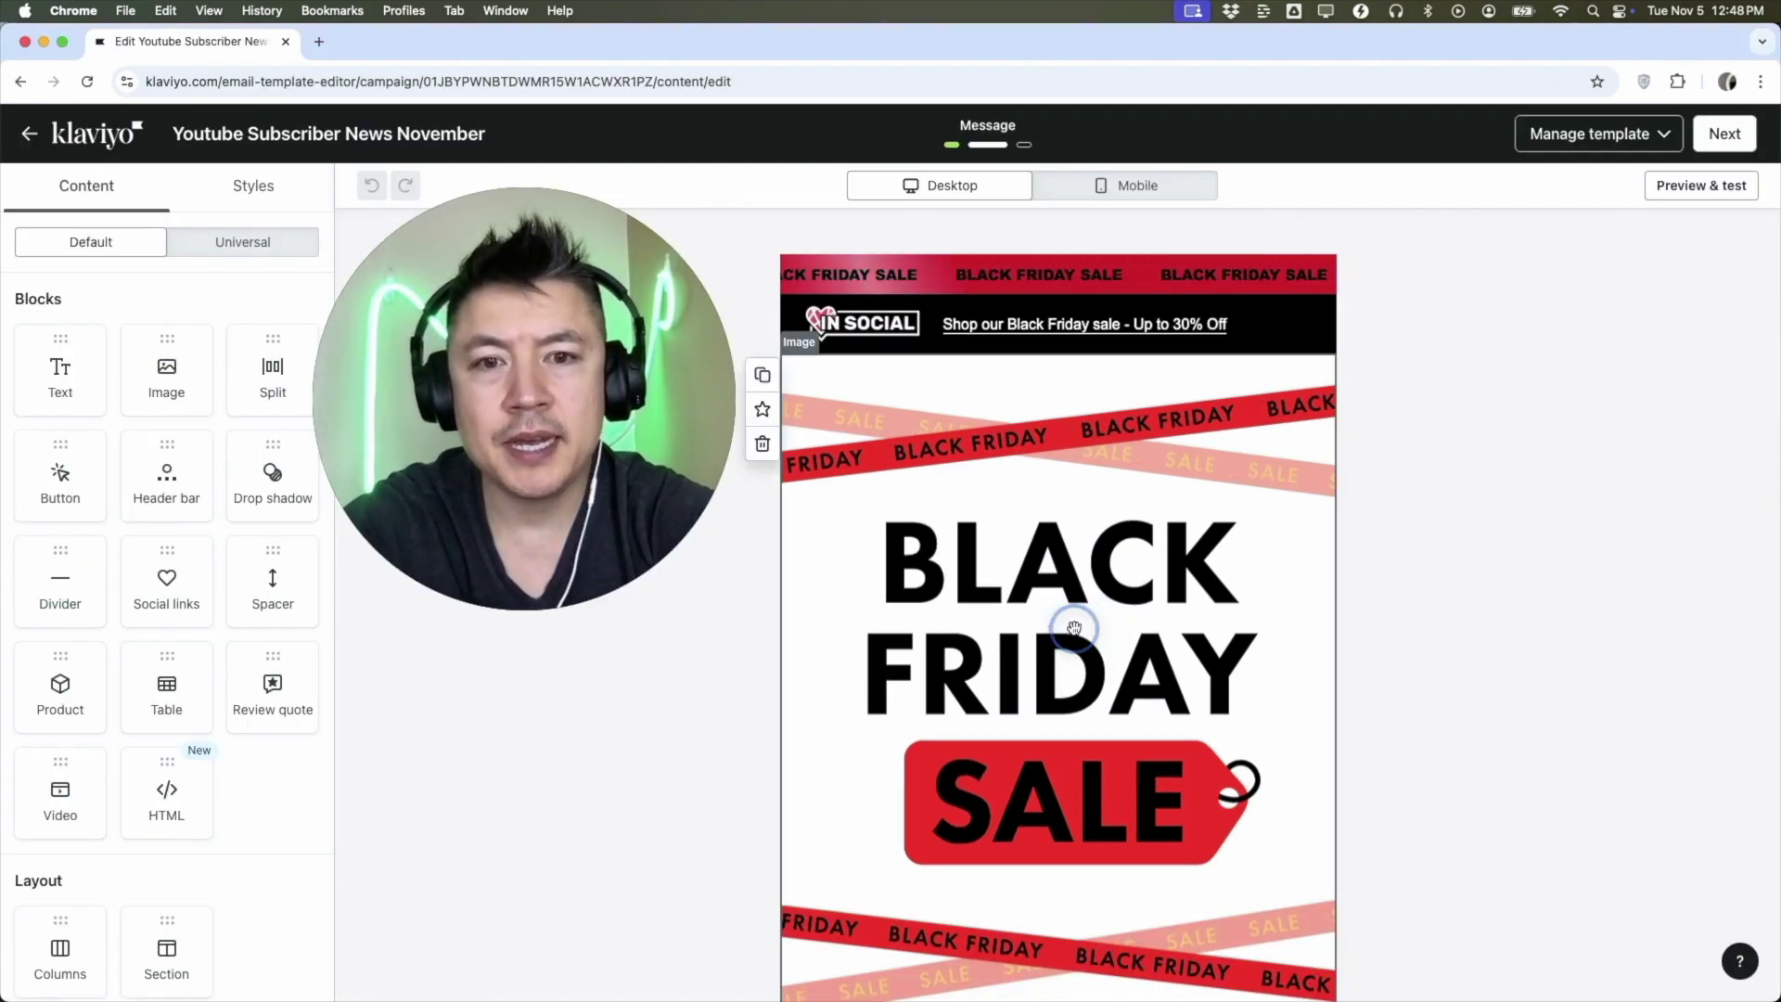
{"action": "left_click", "coordinate": [1048, 274]}
{"action": "left_click", "coordinate": [1048, 518]}
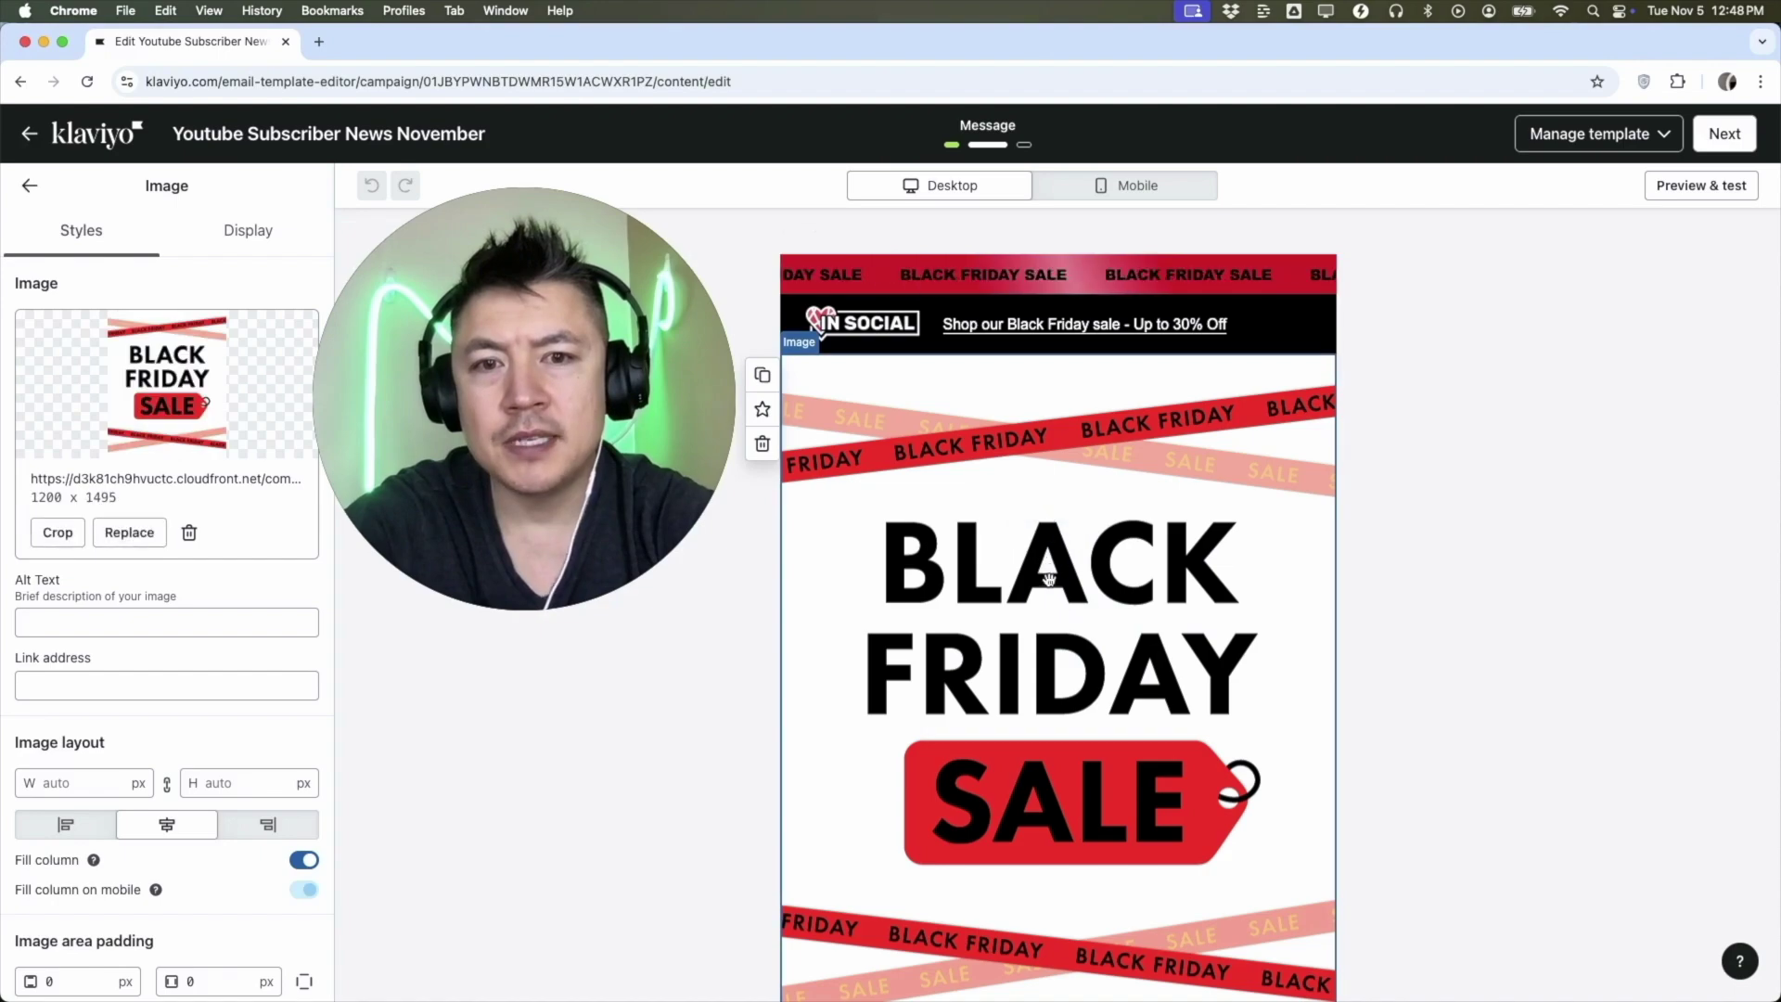
{"action": "scroll", "coordinate": [1011, 650], "scroll_direction": "down", "scroll_amount": 4}
{"action": "left_click", "coordinate": [998, 726]}
{"action": "left_click", "coordinate": [1001, 729]}
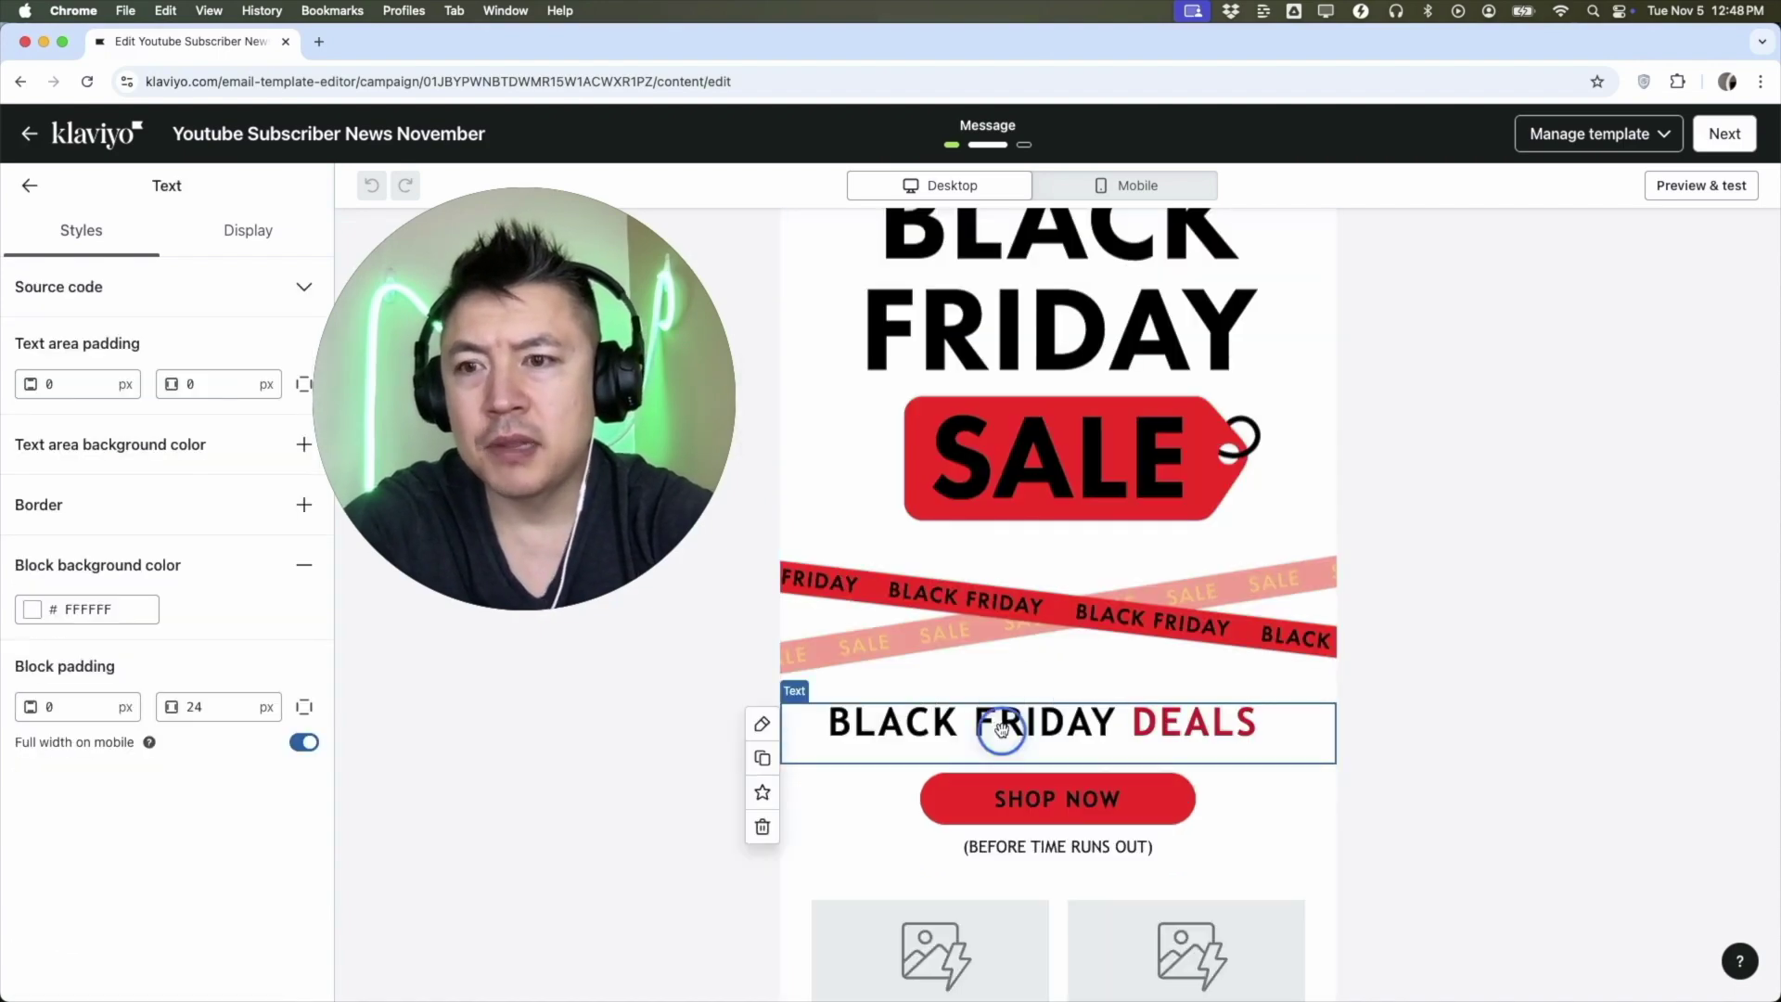
{"action": "triple_click", "coordinate": [1004, 731]}
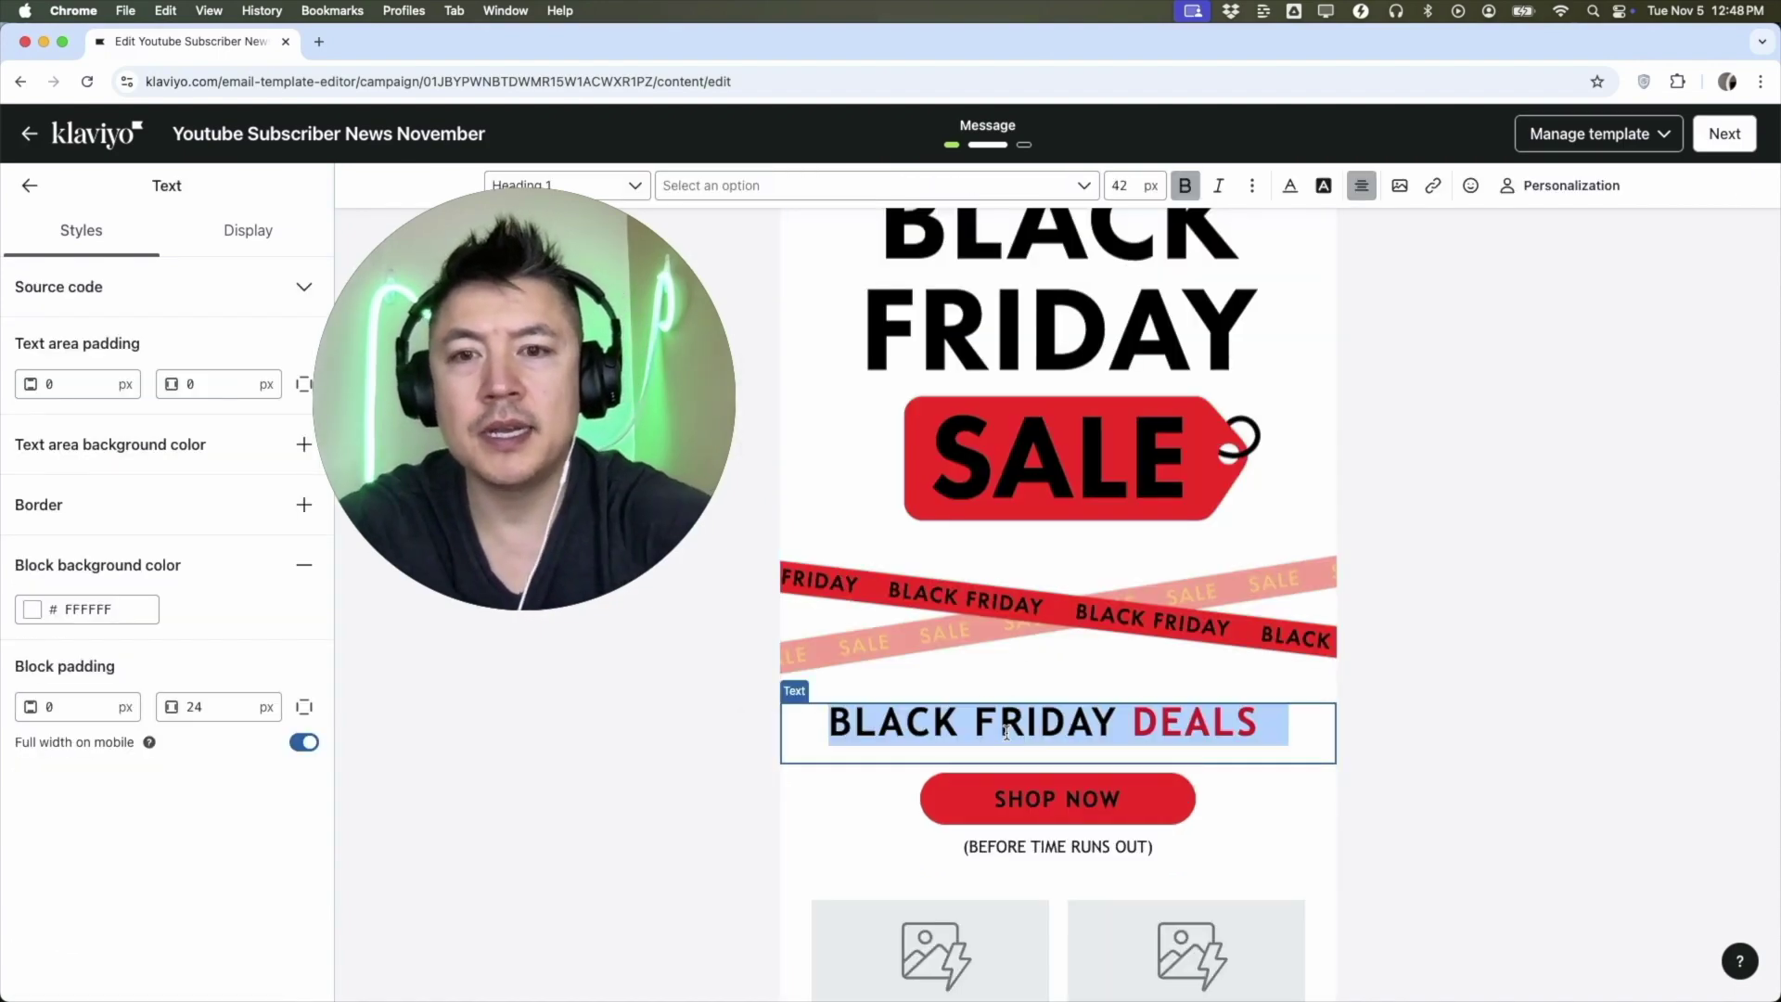
{"action": "type", "text": "make a change "}
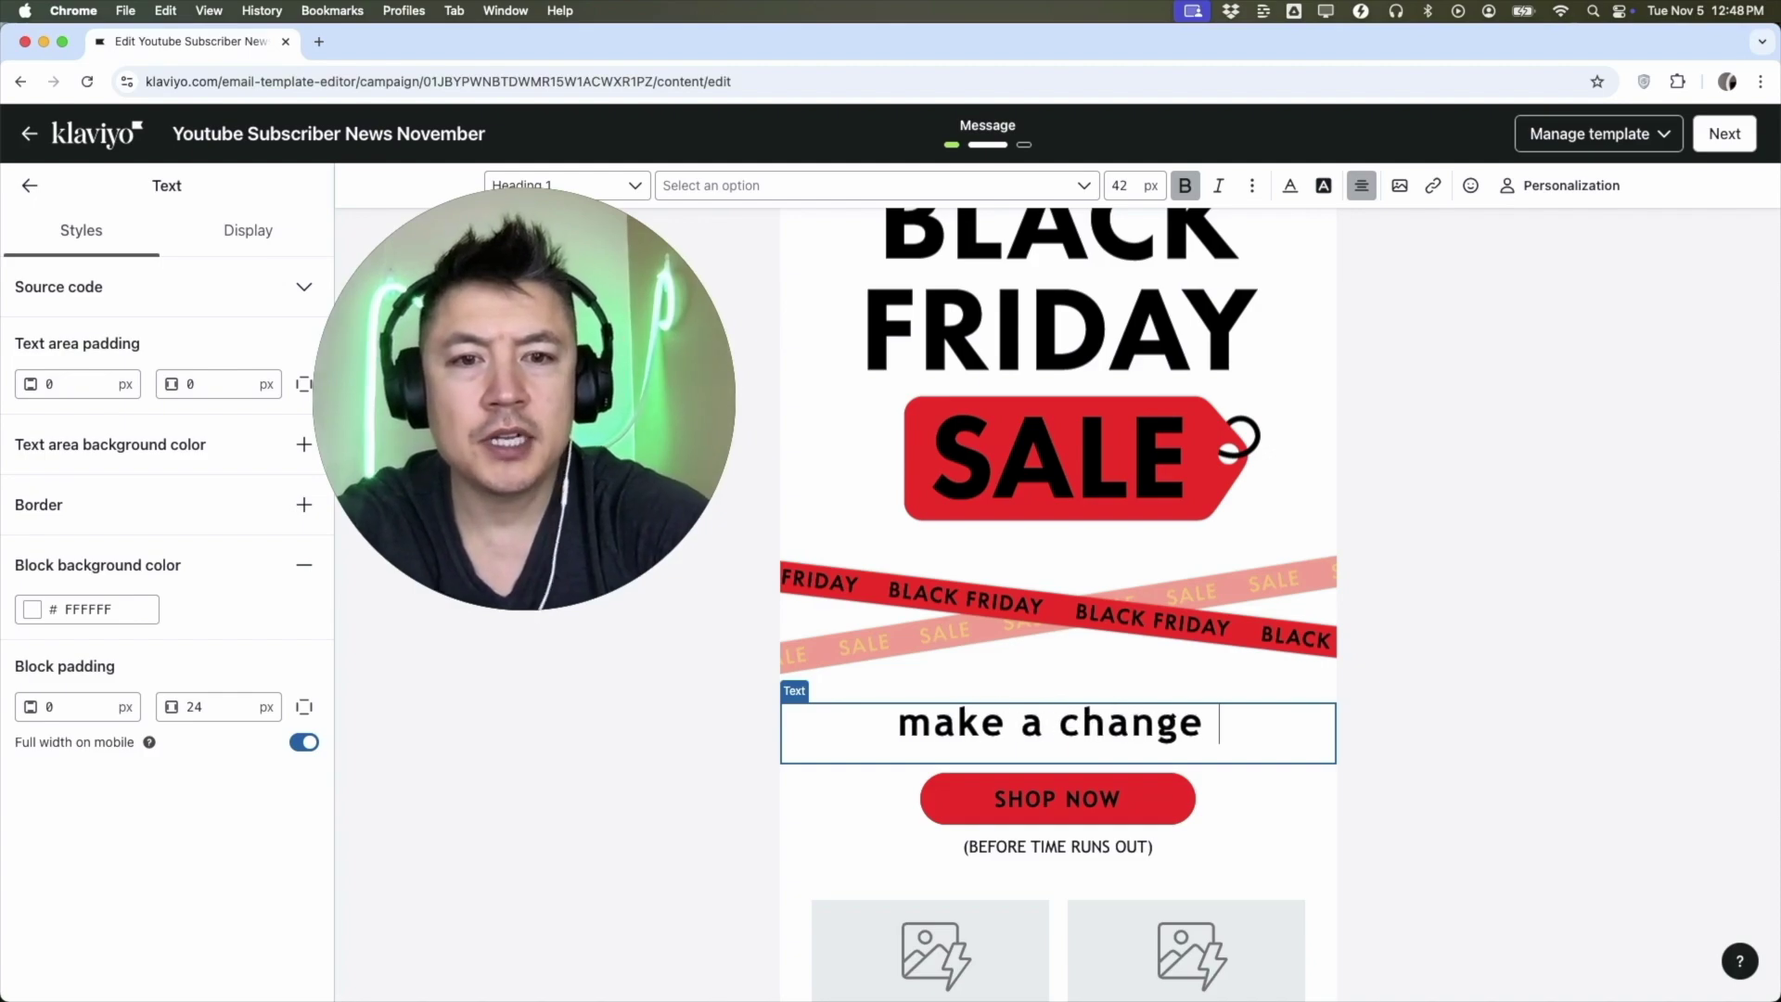
{"action": "type", "text": "today"}
Make the SHOP NOW button read 'download now' and the line below read 'you will be sad'.
{"action": "left_click", "coordinate": [1060, 810]}
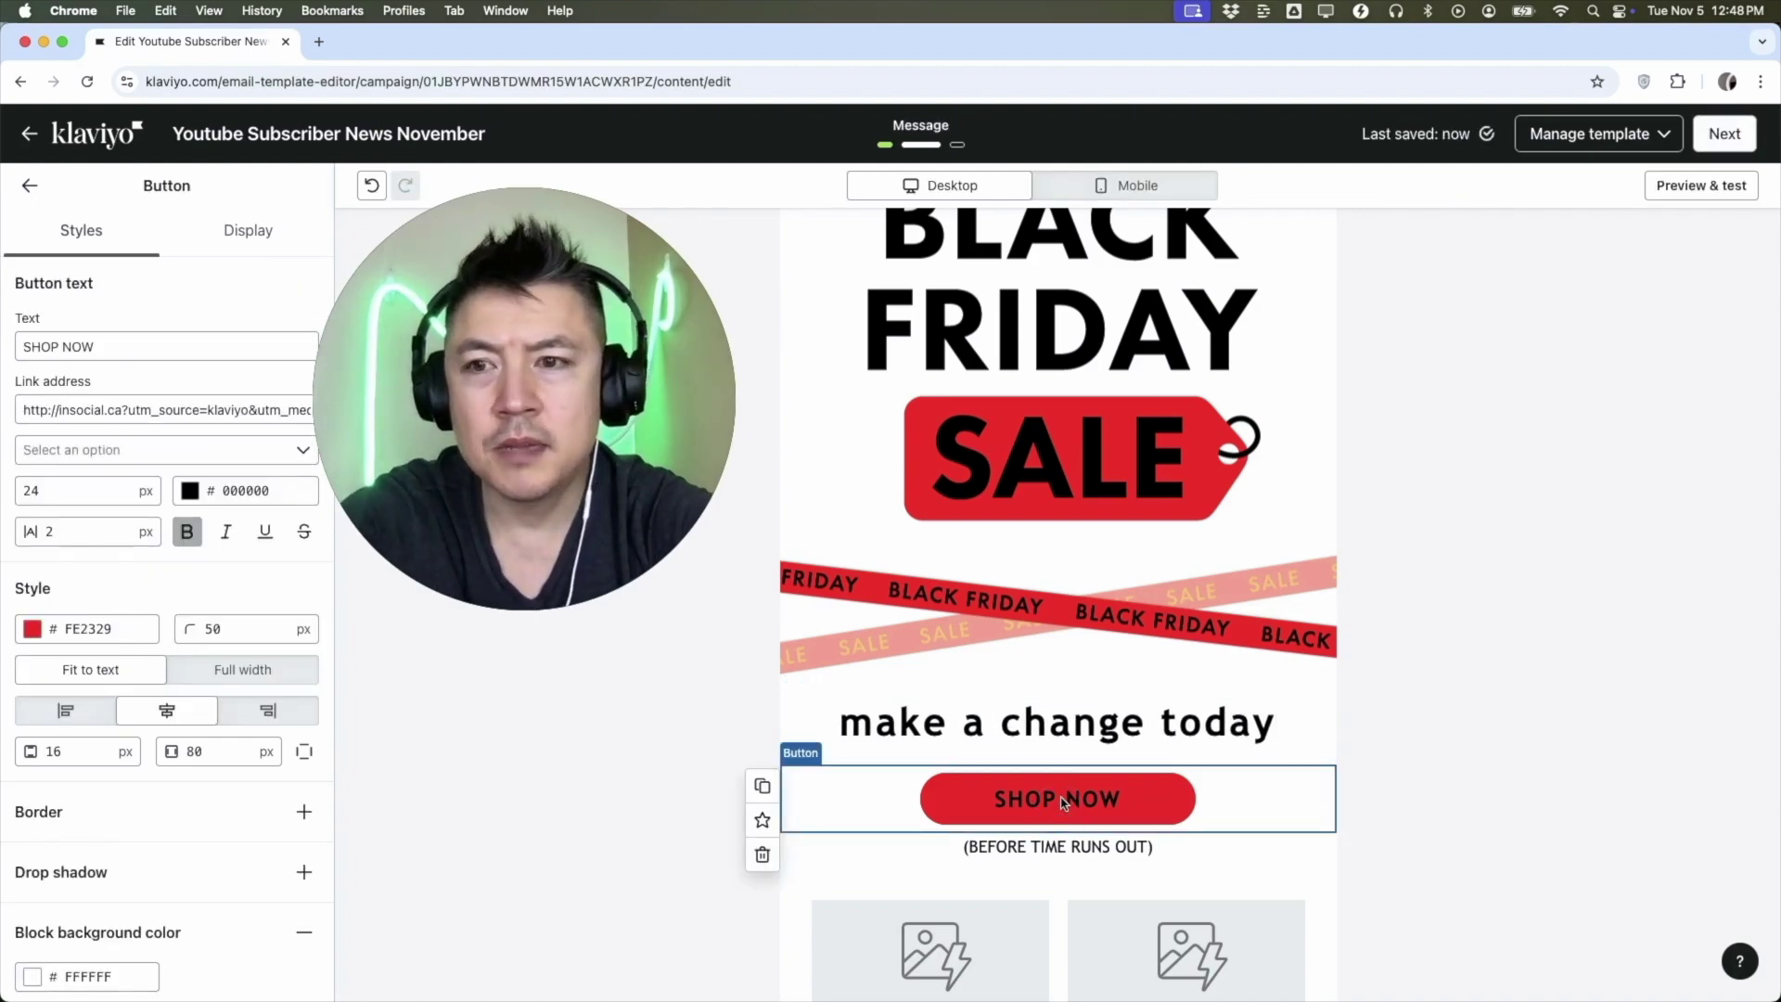
{"action": "left_click_drag", "start_coordinate": [120, 345], "coordinate": [21, 346]}
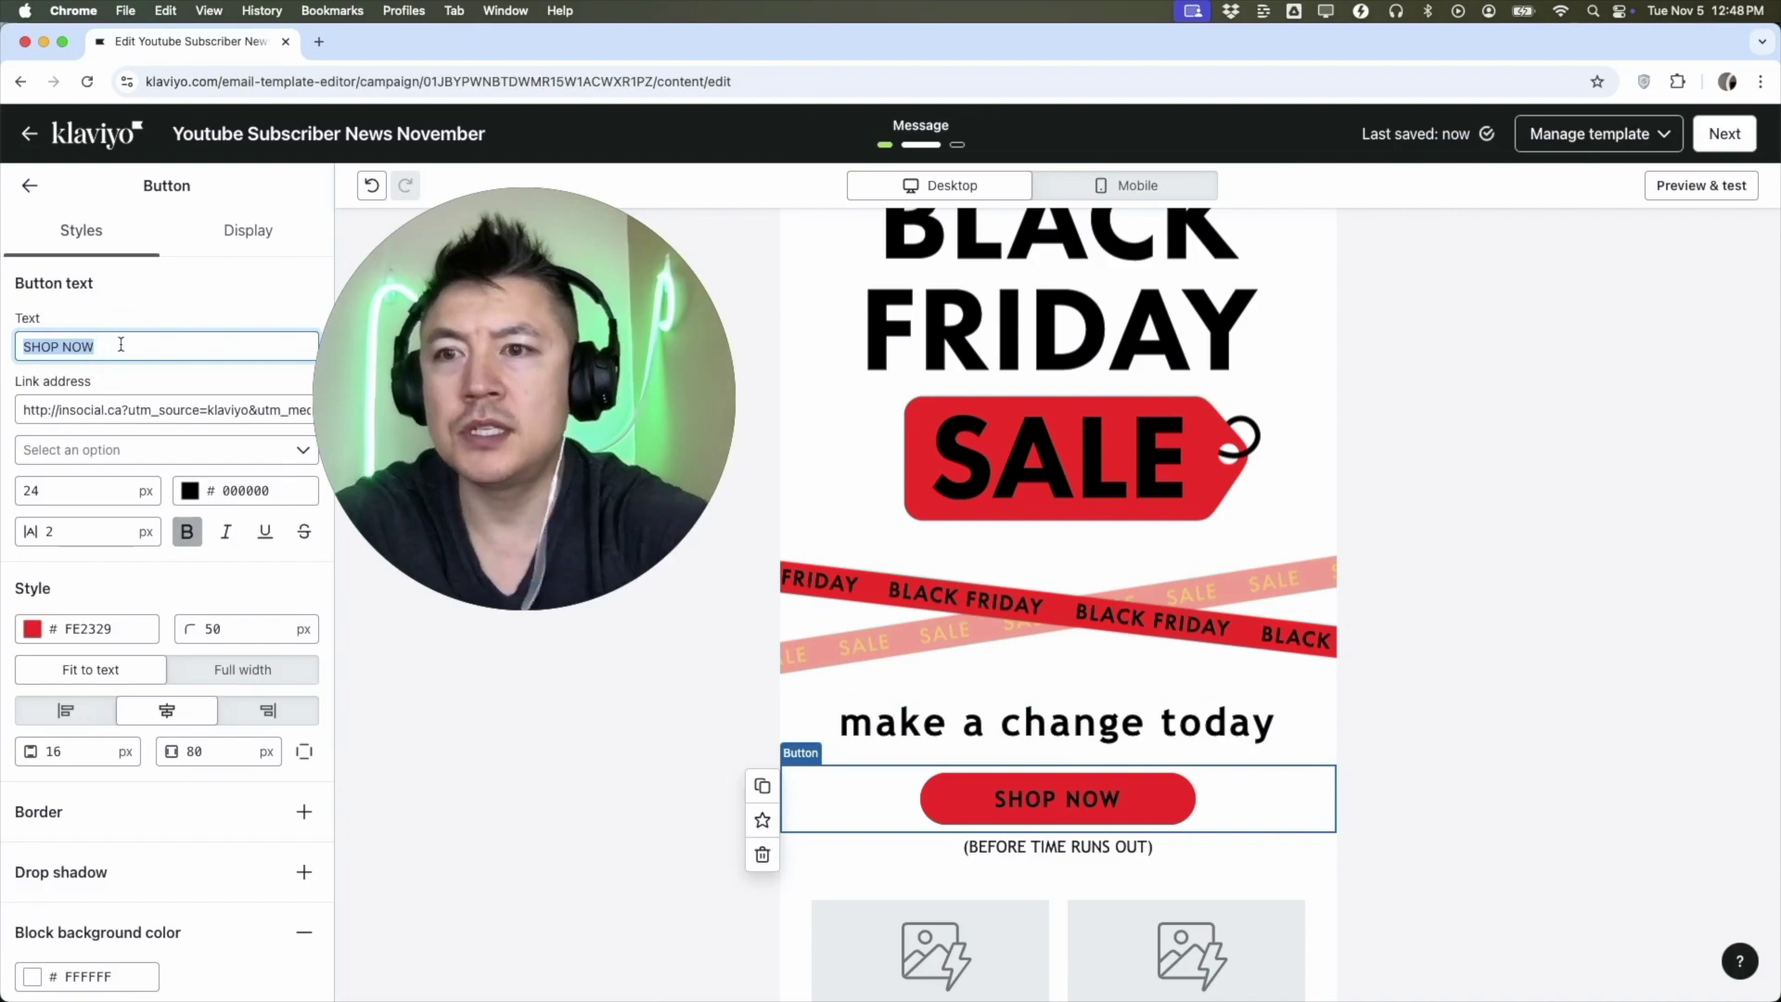
{"action": "type", "text": "download now"}
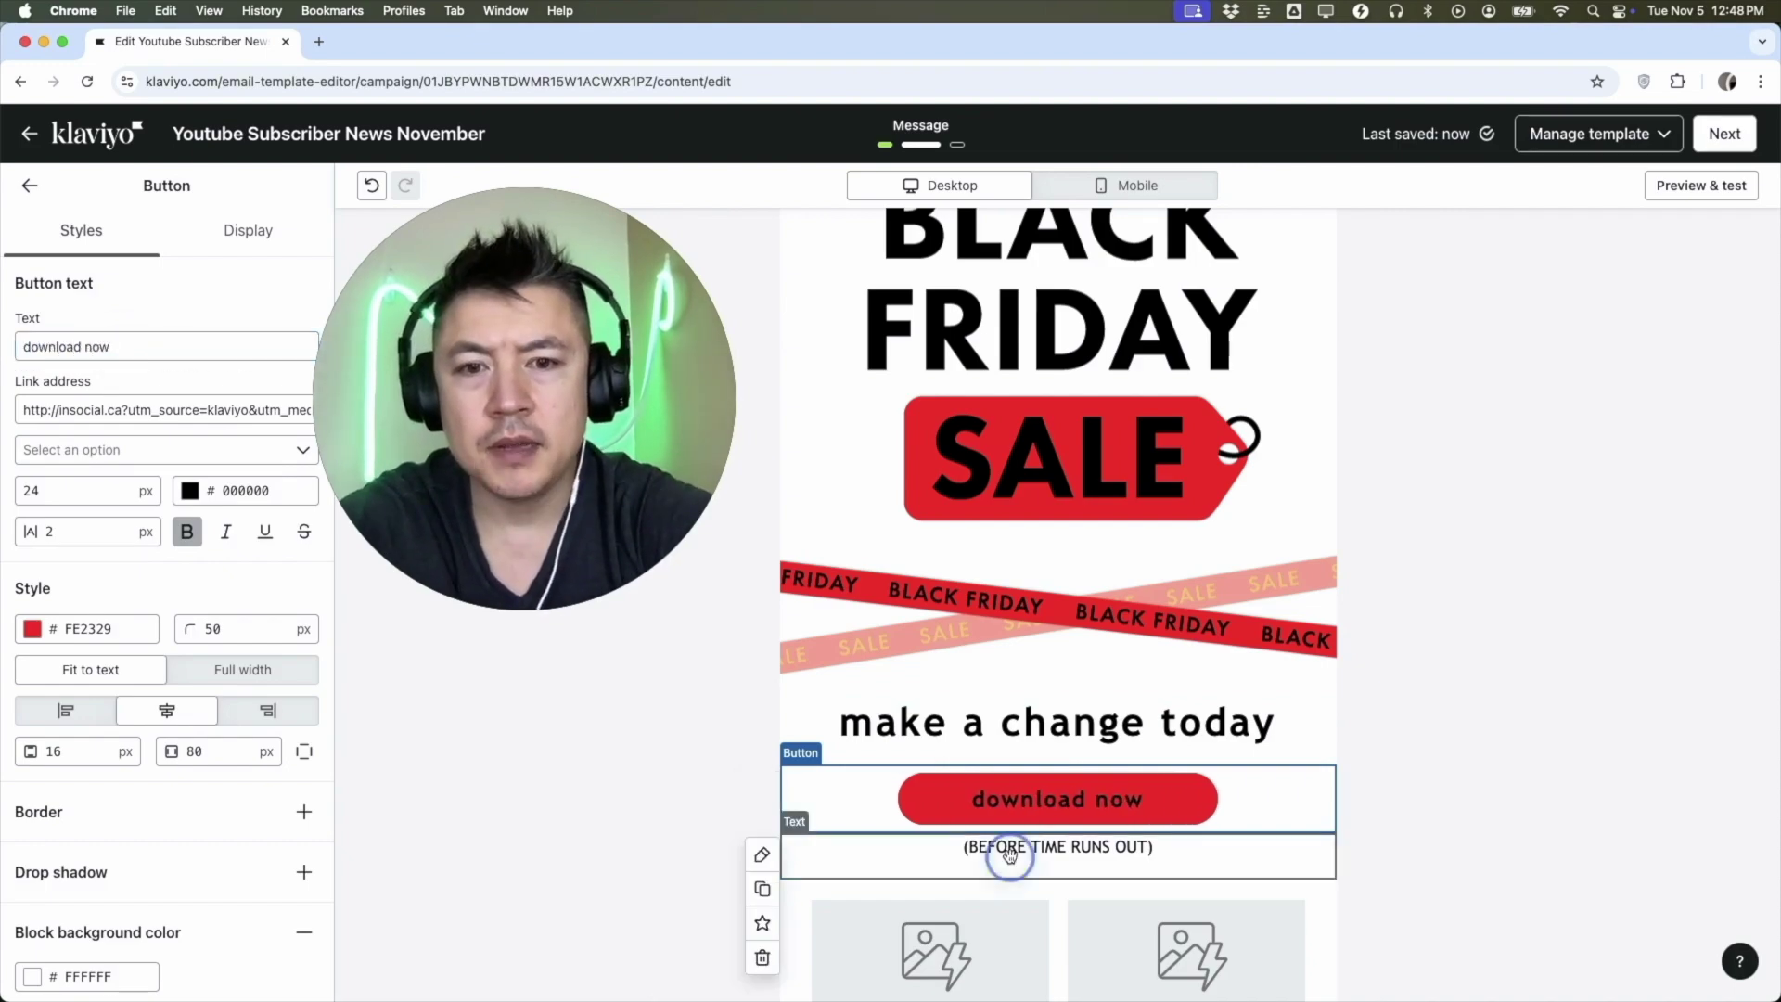
{"action": "left_click", "coordinate": [1046, 851]}
{"action": "triple_click", "coordinate": [1046, 852]}
{"action": "type", "text": "you will be sad"}
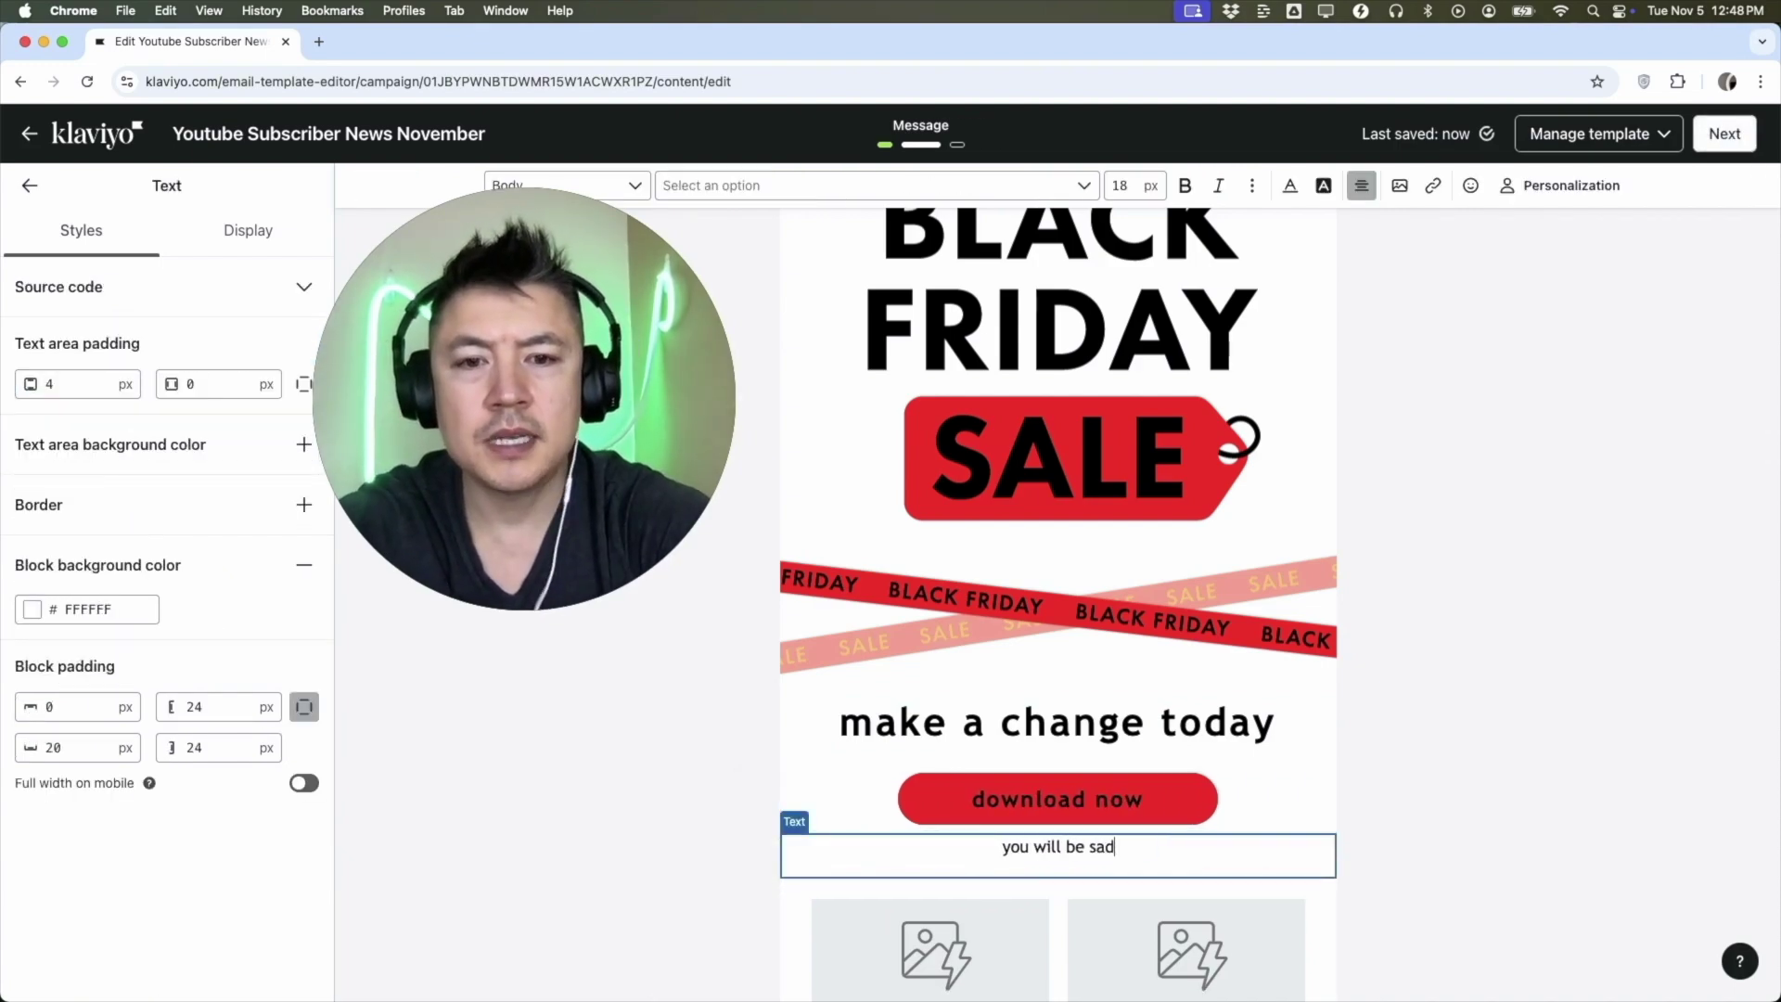
Look over the lower blocks and select the Black Friday sale image.
{"action": "scroll", "coordinate": [1228, 647], "scroll_direction": "down", "scroll_amount": 5}
{"action": "left_click", "coordinate": [971, 643]}
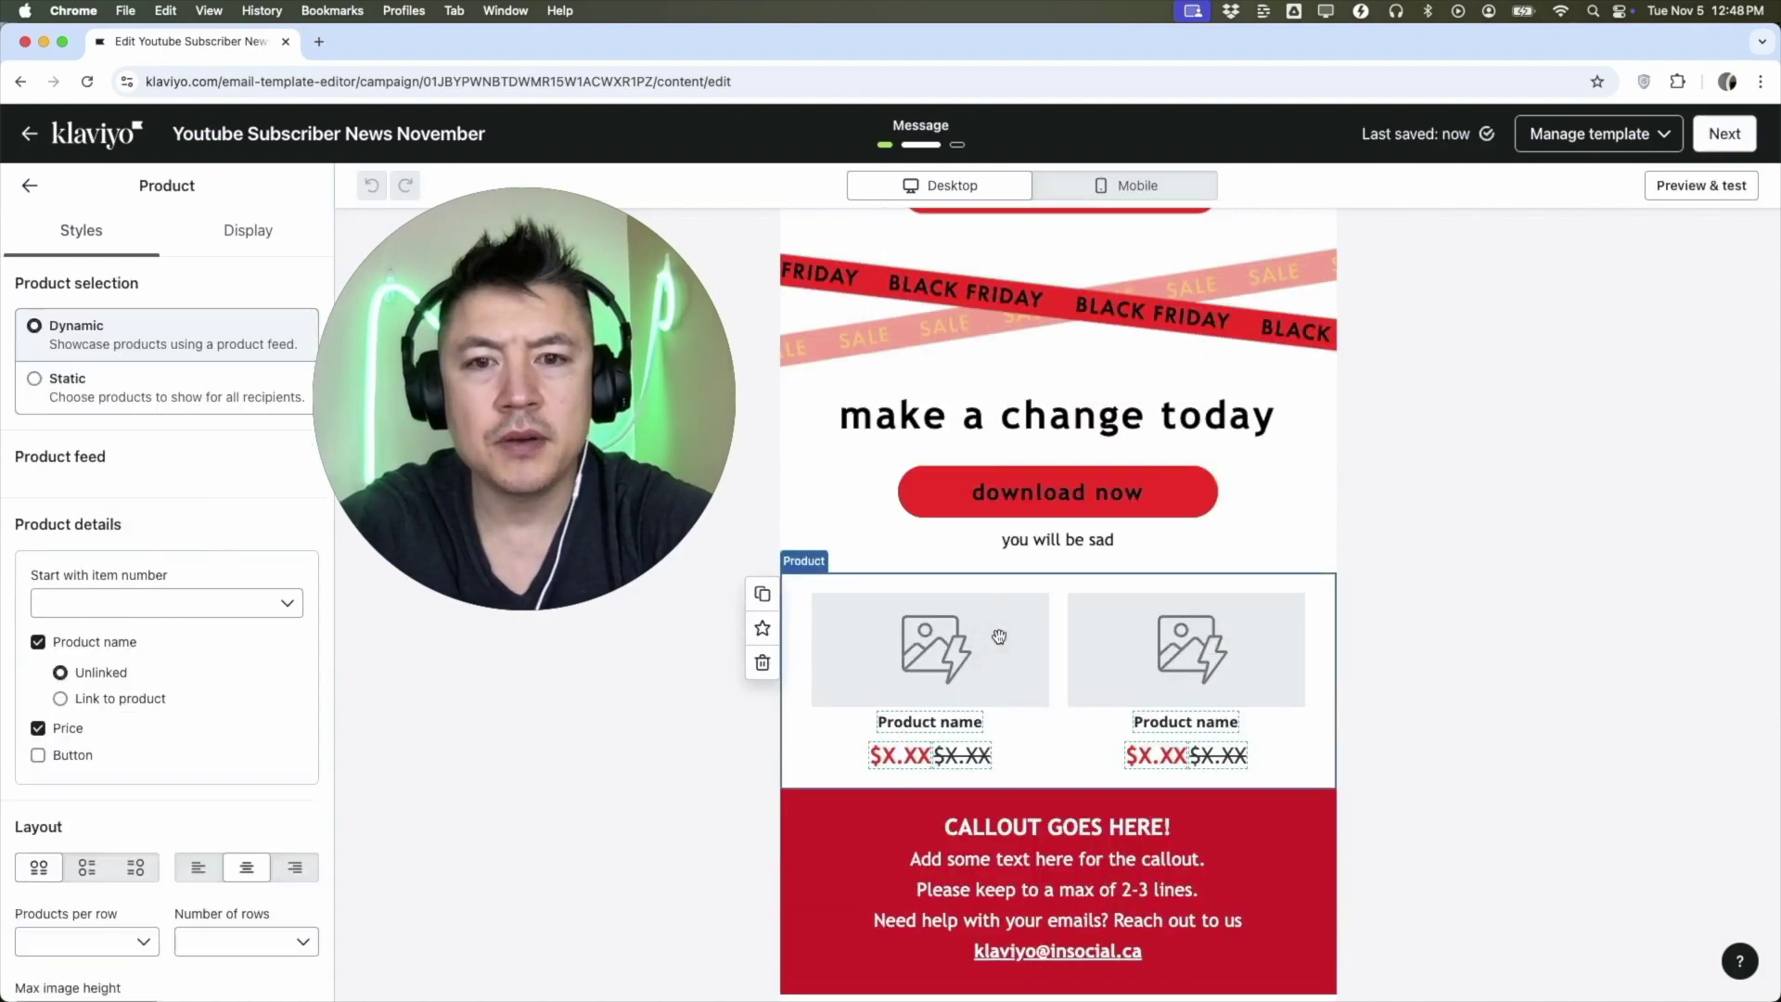
{"action": "left_click", "coordinate": [1016, 691]}
{"action": "scroll", "coordinate": [1014, 696], "scroll_direction": "up", "scroll_amount": 7}
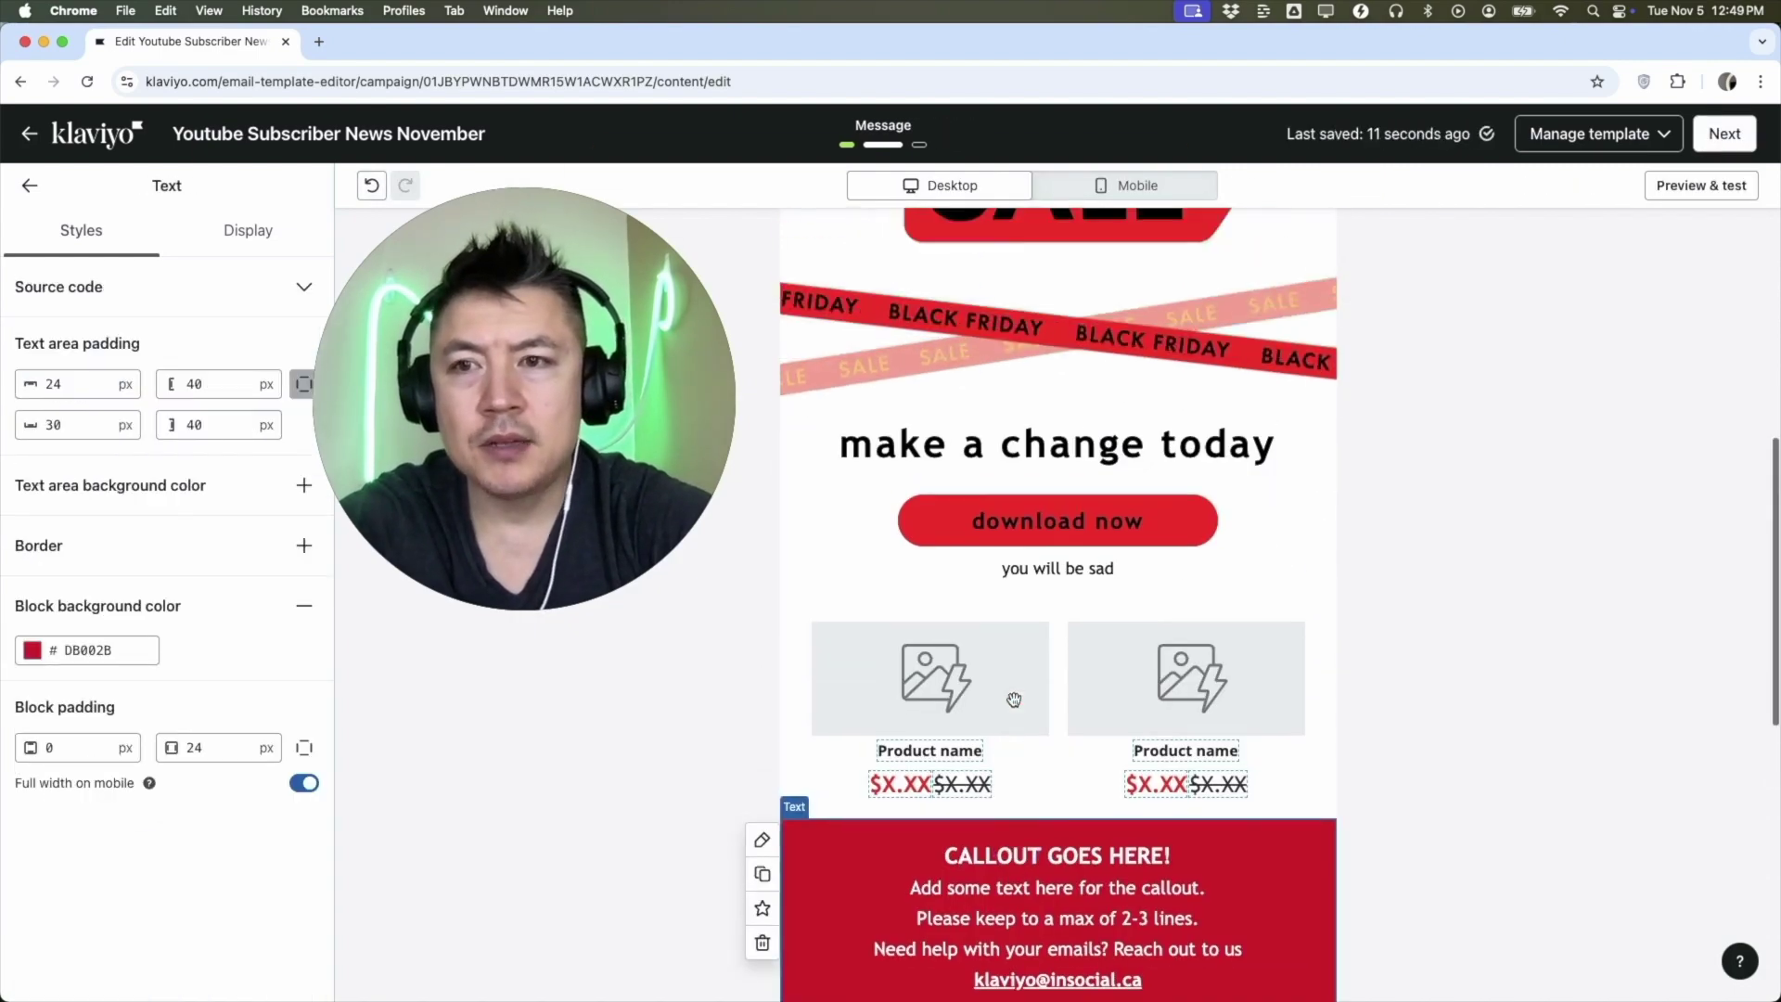
{"action": "scroll", "coordinate": [1011, 649], "scroll_direction": "down", "scroll_amount": 3}
{"action": "scroll", "coordinate": [1001, 556], "scroll_direction": "up", "scroll_amount": 1}
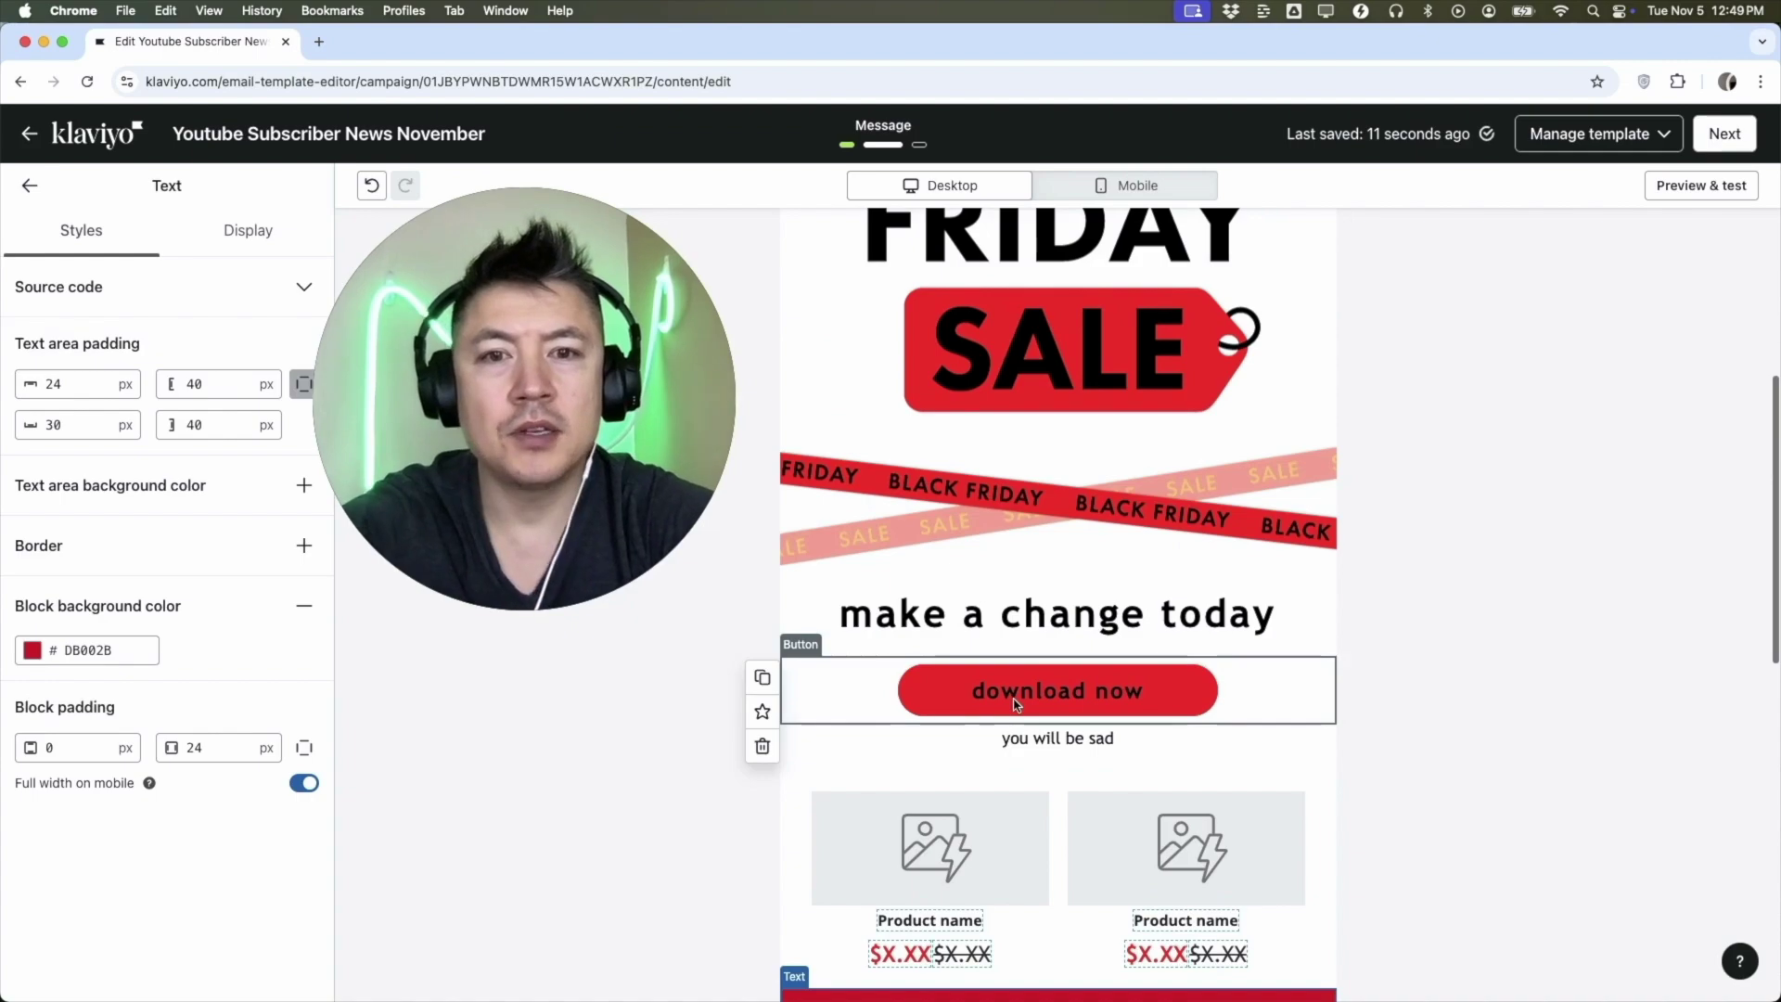
{"action": "left_click", "coordinate": [999, 541]}
{"action": "scroll", "coordinate": [999, 541], "scroll_direction": "up", "scroll_amount": 3}
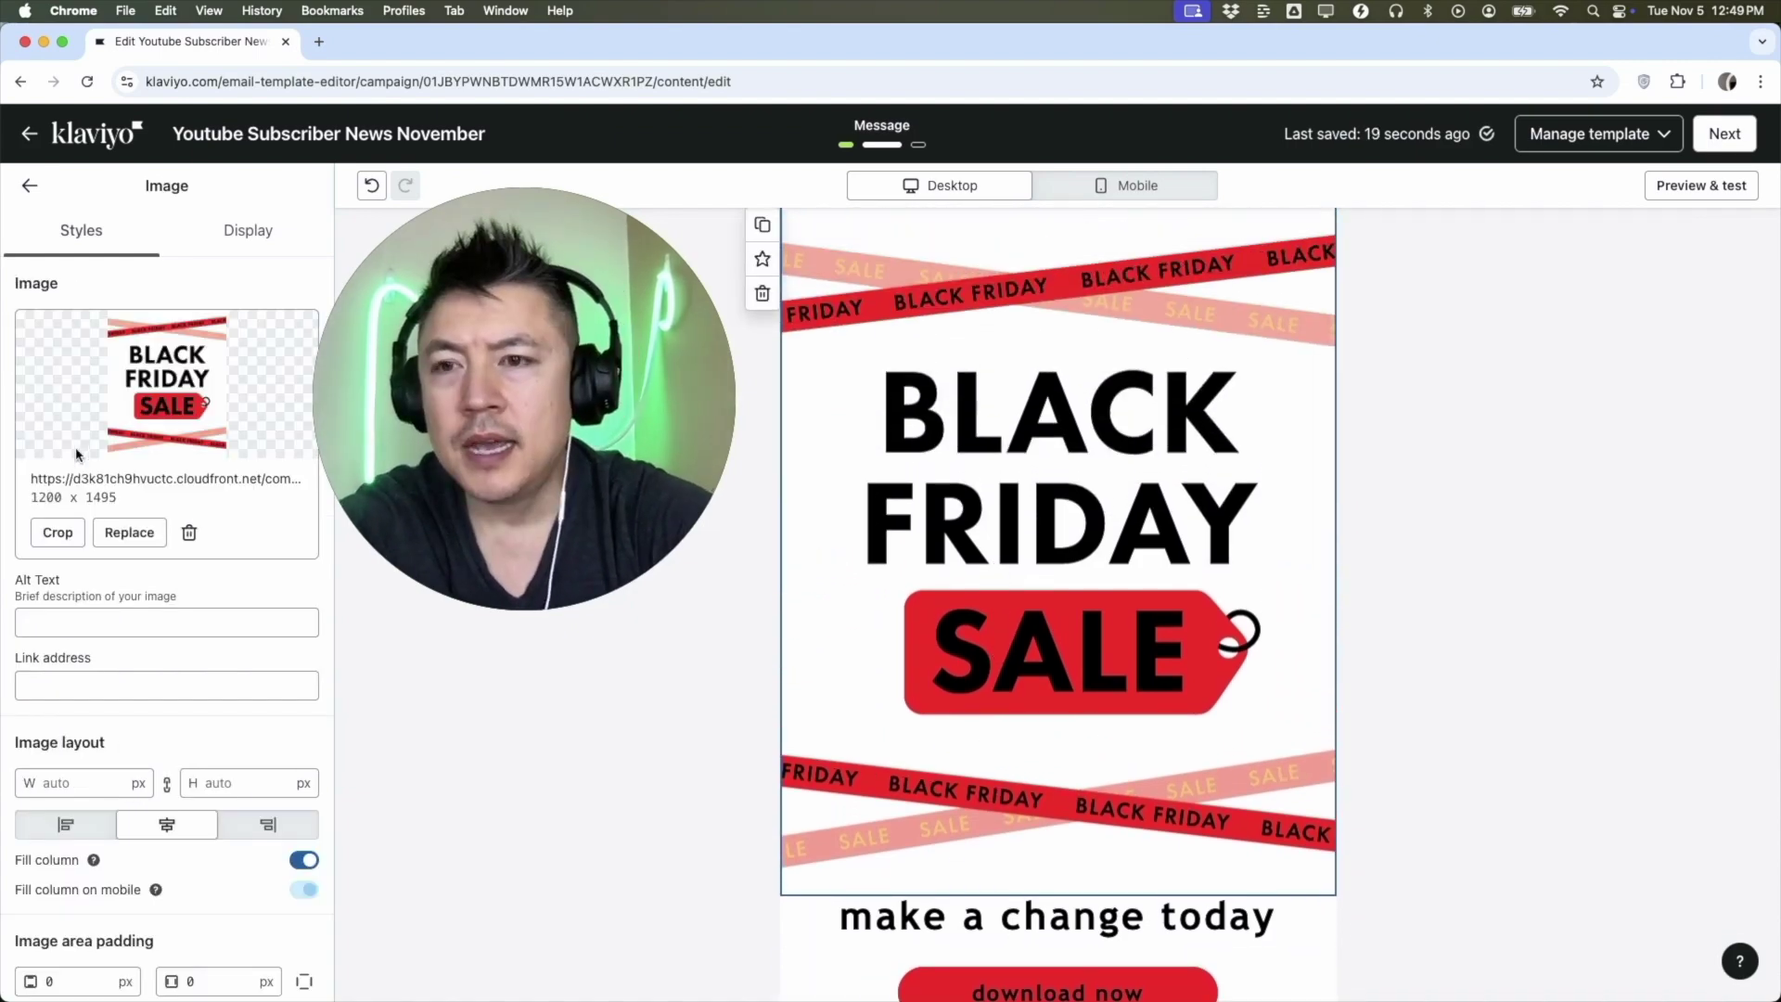
Replace the Black Friday sale image with the uploaded 'PDF to JPG Tutorial' bokeh image.
{"action": "left_click", "coordinate": [129, 532]}
{"action": "left_click", "coordinate": [170, 237]}
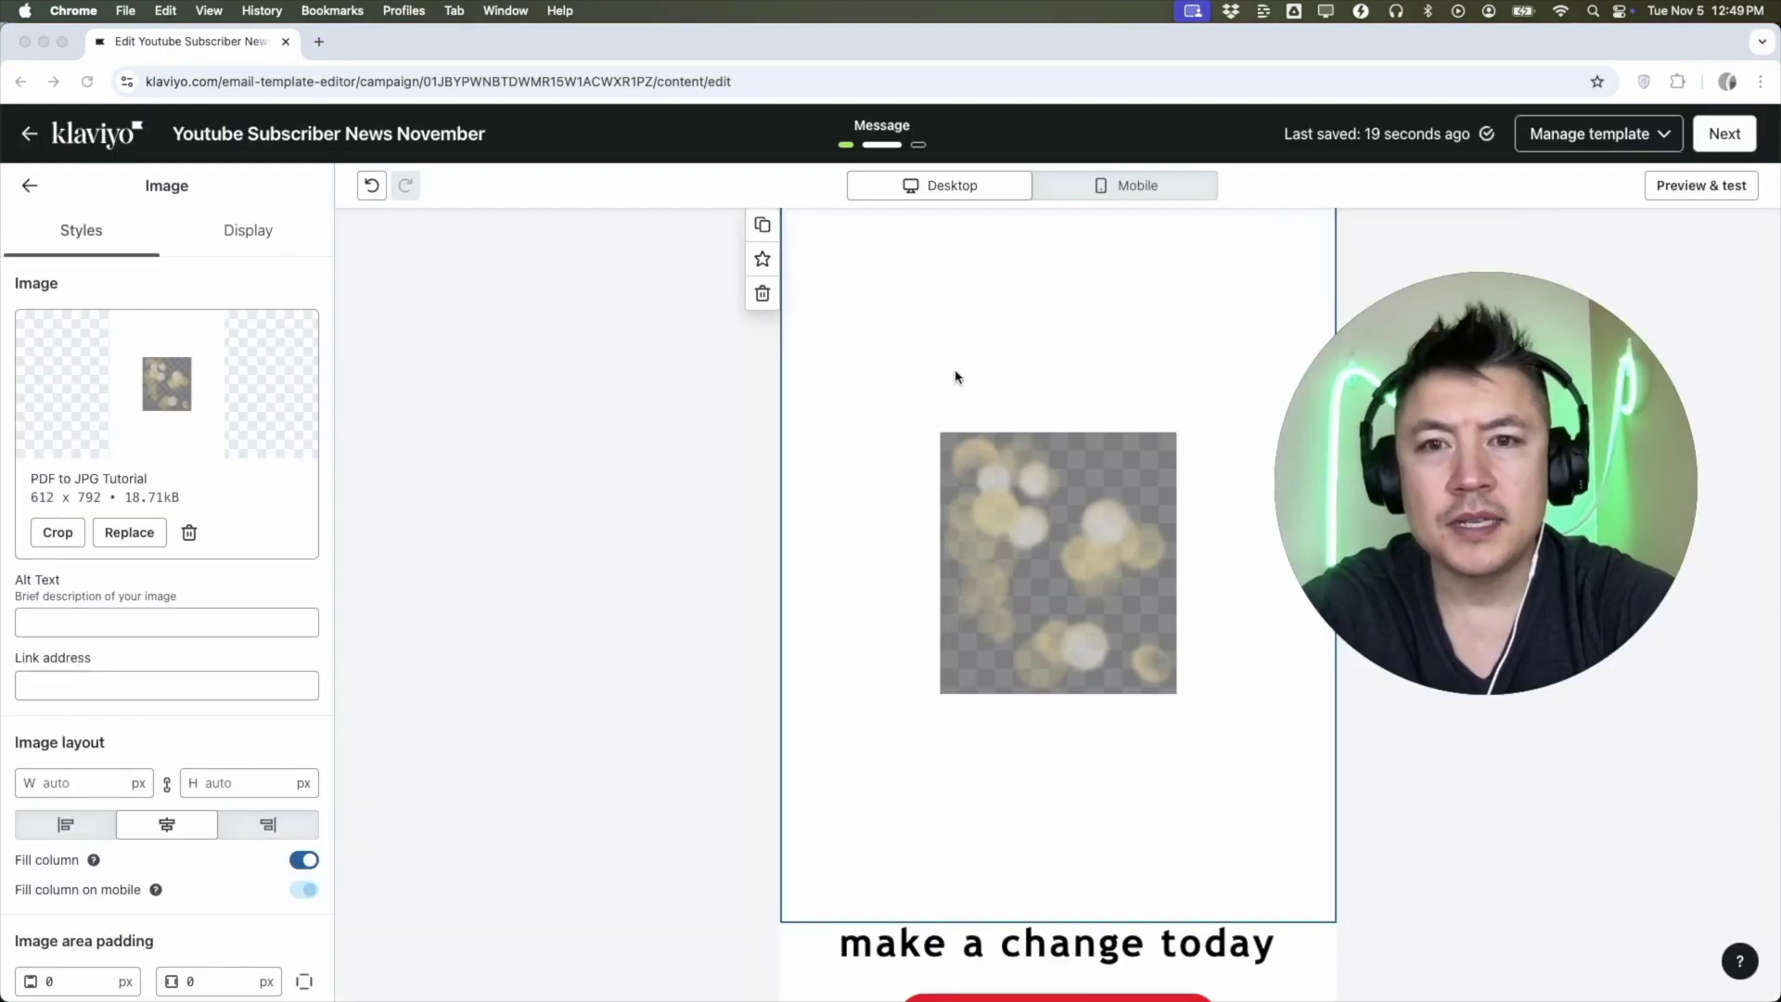
{"action": "scroll", "coordinate": [918, 554], "scroll_direction": "down", "scroll_amount": 2}
{"action": "scroll", "coordinate": [910, 389], "scroll_direction": "up", "scroll_amount": 2}
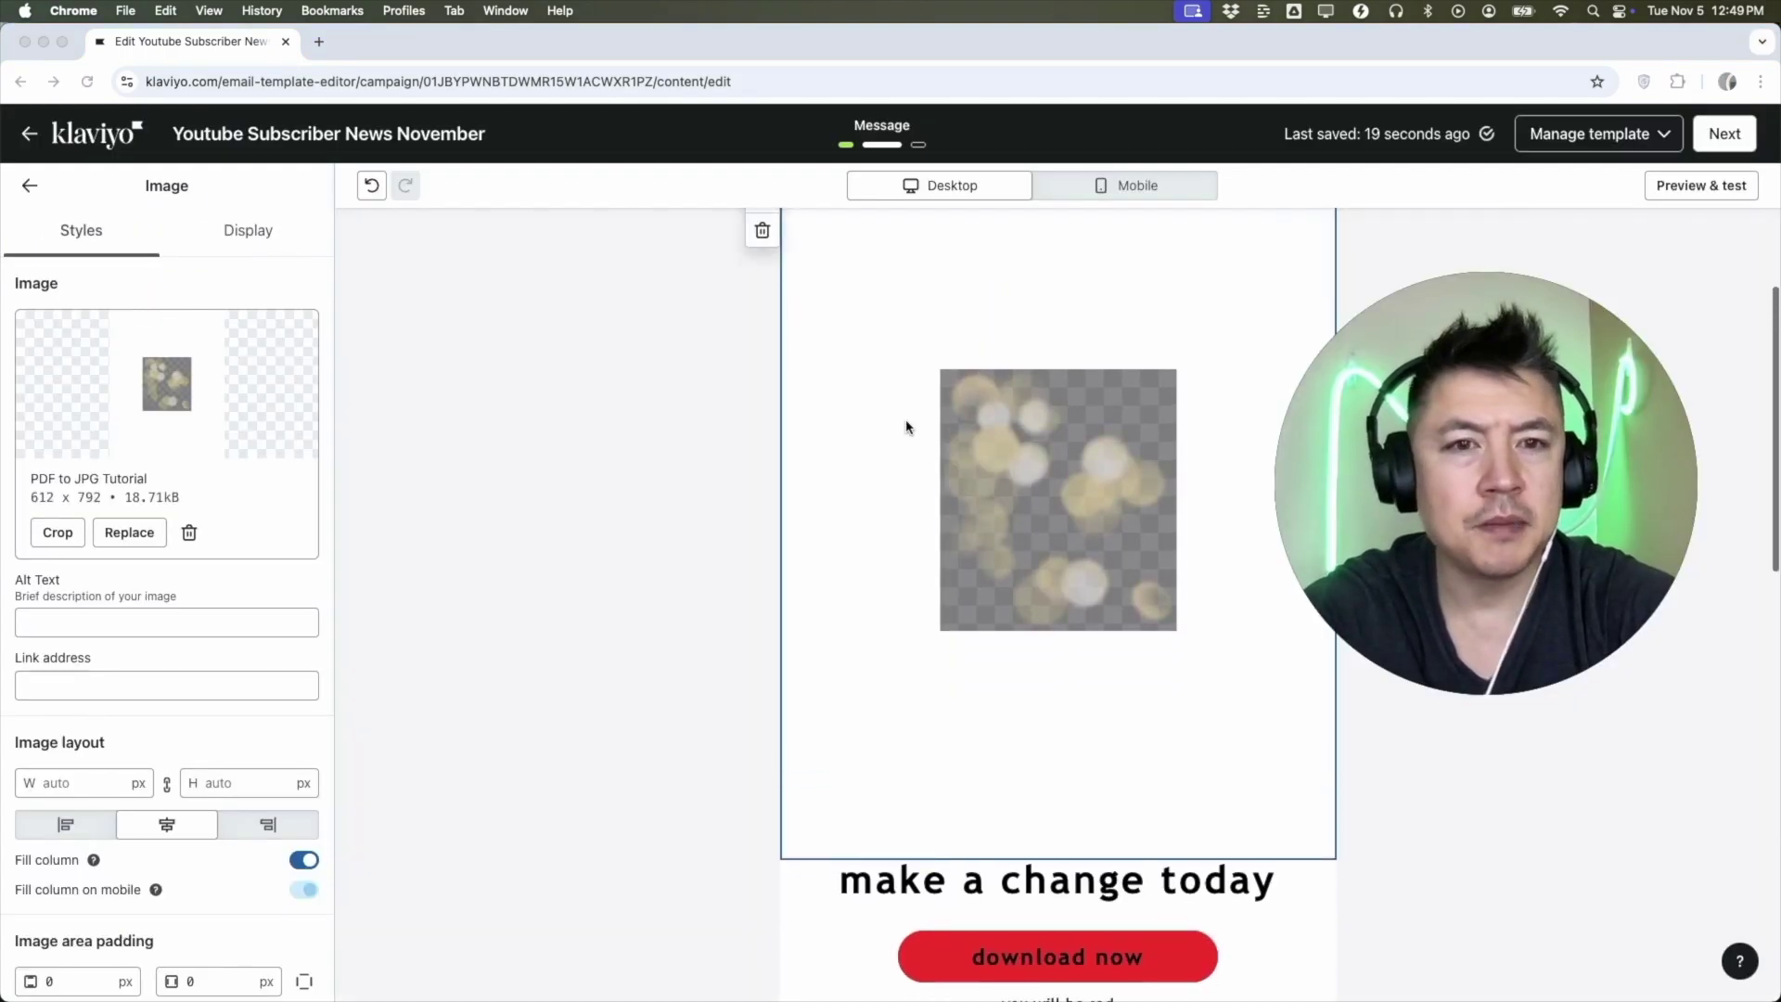
{"action": "scroll", "coordinate": [1036, 596], "scroll_direction": "up", "scroll_amount": 2}
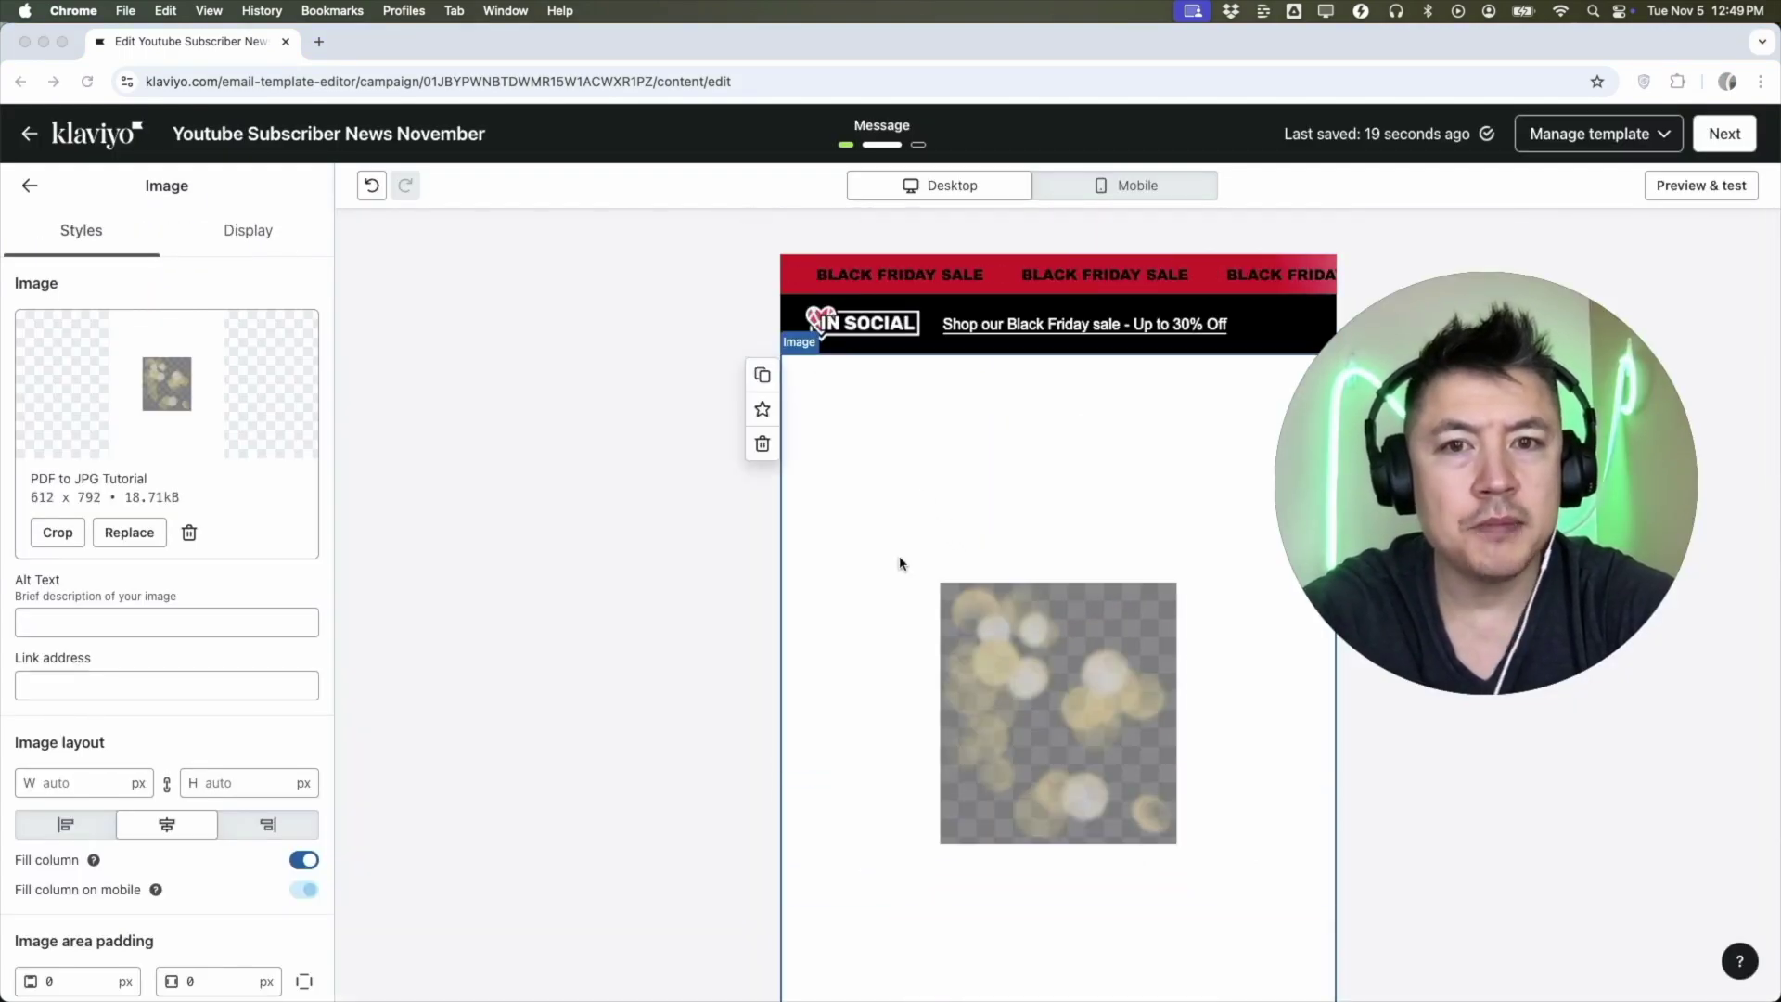
{"action": "left_click", "coordinate": [972, 330]}
{"action": "left_click", "coordinate": [1021, 532]}
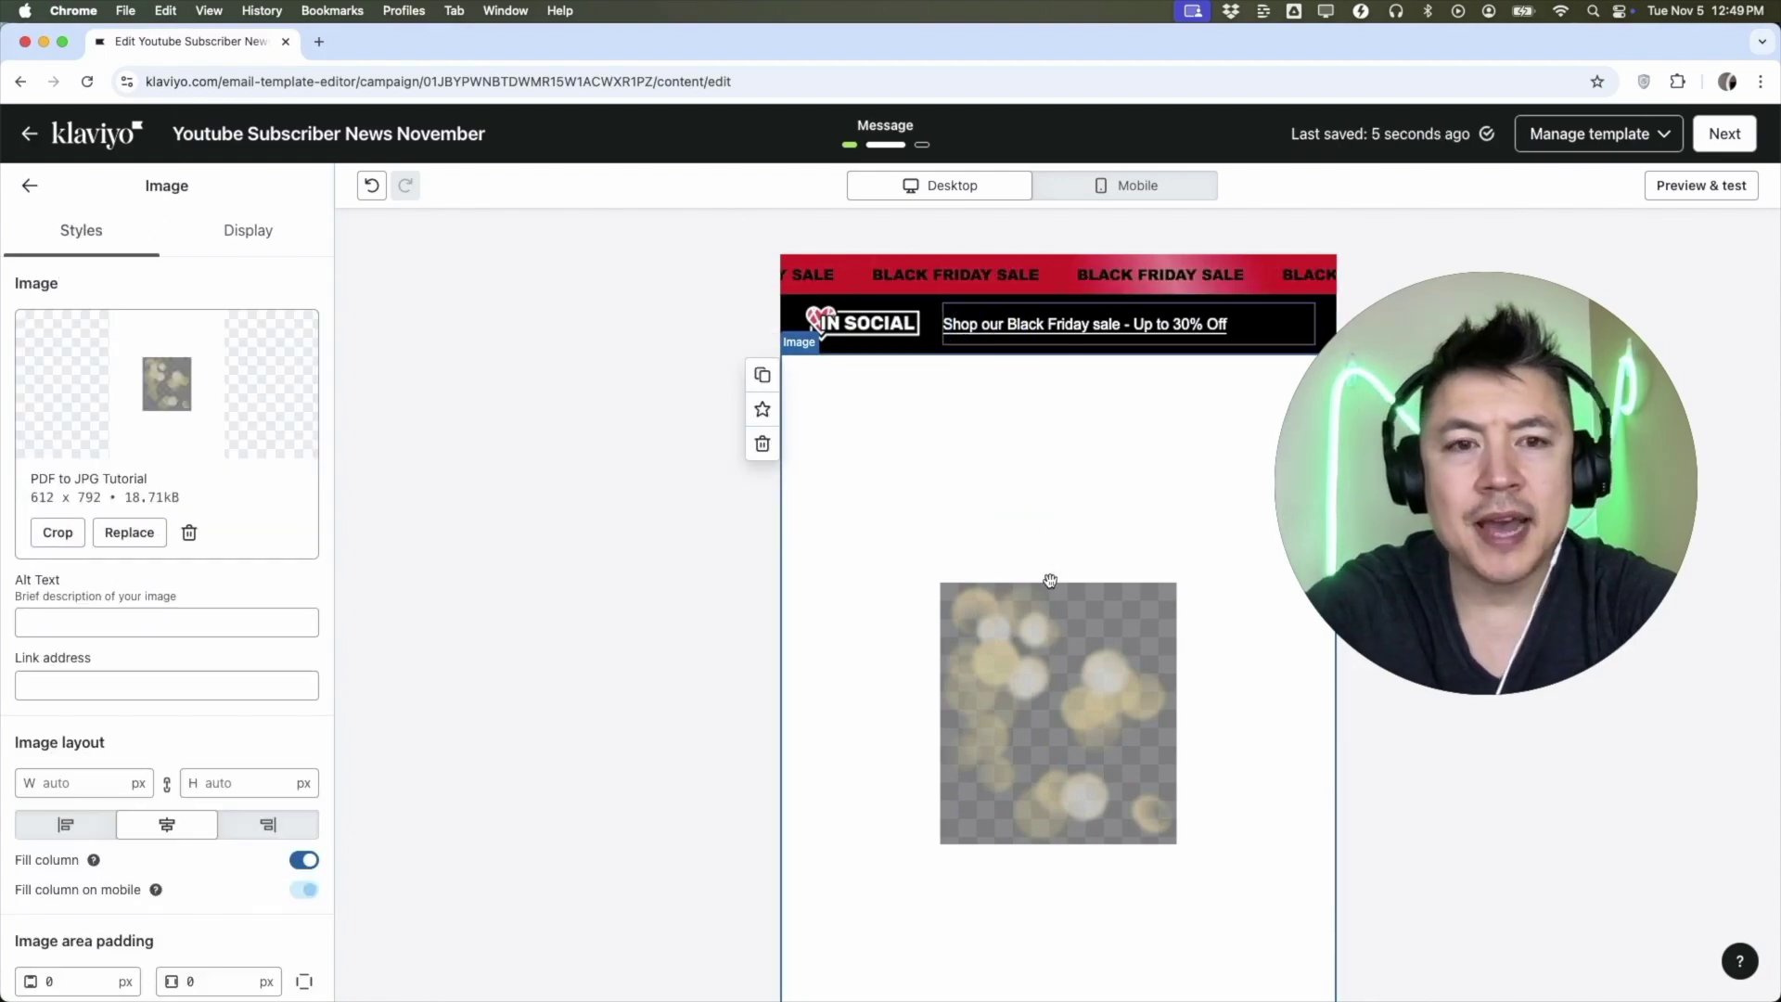
{"action": "scroll", "coordinate": [1050, 580], "scroll_direction": "down", "scroll_amount": 1}
{"action": "scroll", "coordinate": [1050, 581], "scroll_direction": "up", "scroll_amount": 1}
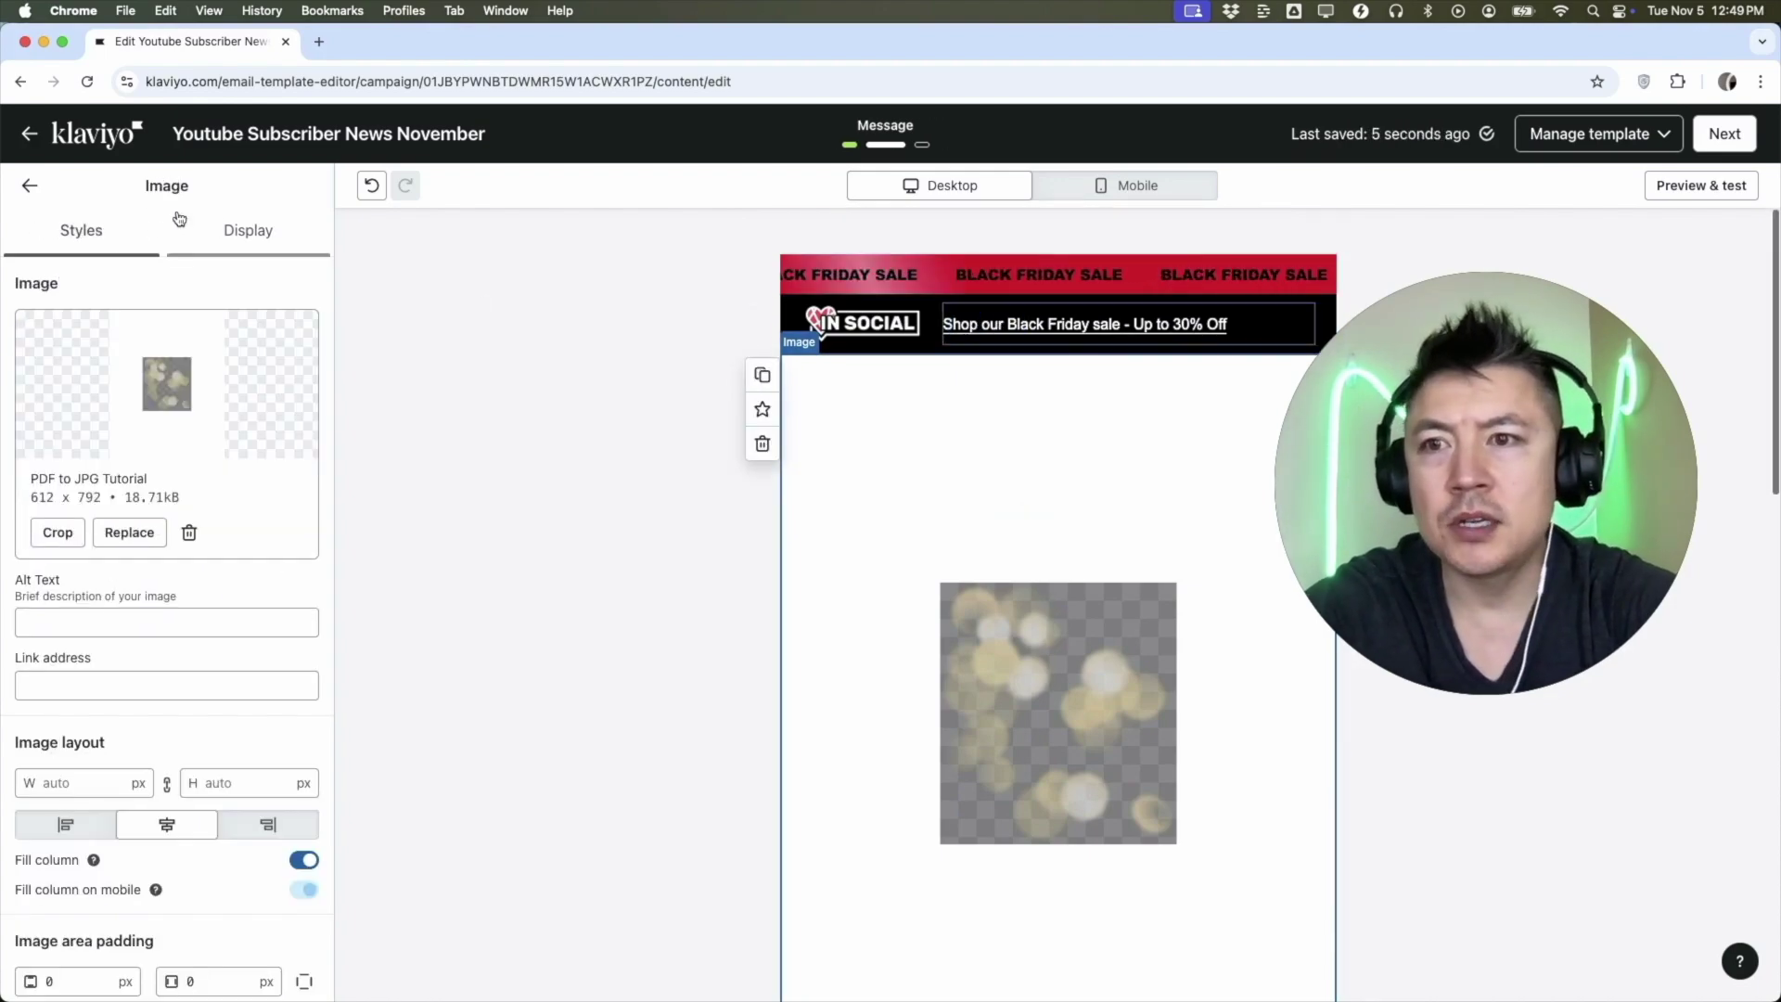
{"action": "left_click", "coordinate": [33, 188]}
Add a video block under the header linked to the 'How Much YouTube Pays? 1000 SUBS!' video.
{"action": "scroll", "coordinate": [177, 477], "scroll_direction": "down", "scroll_amount": 1}
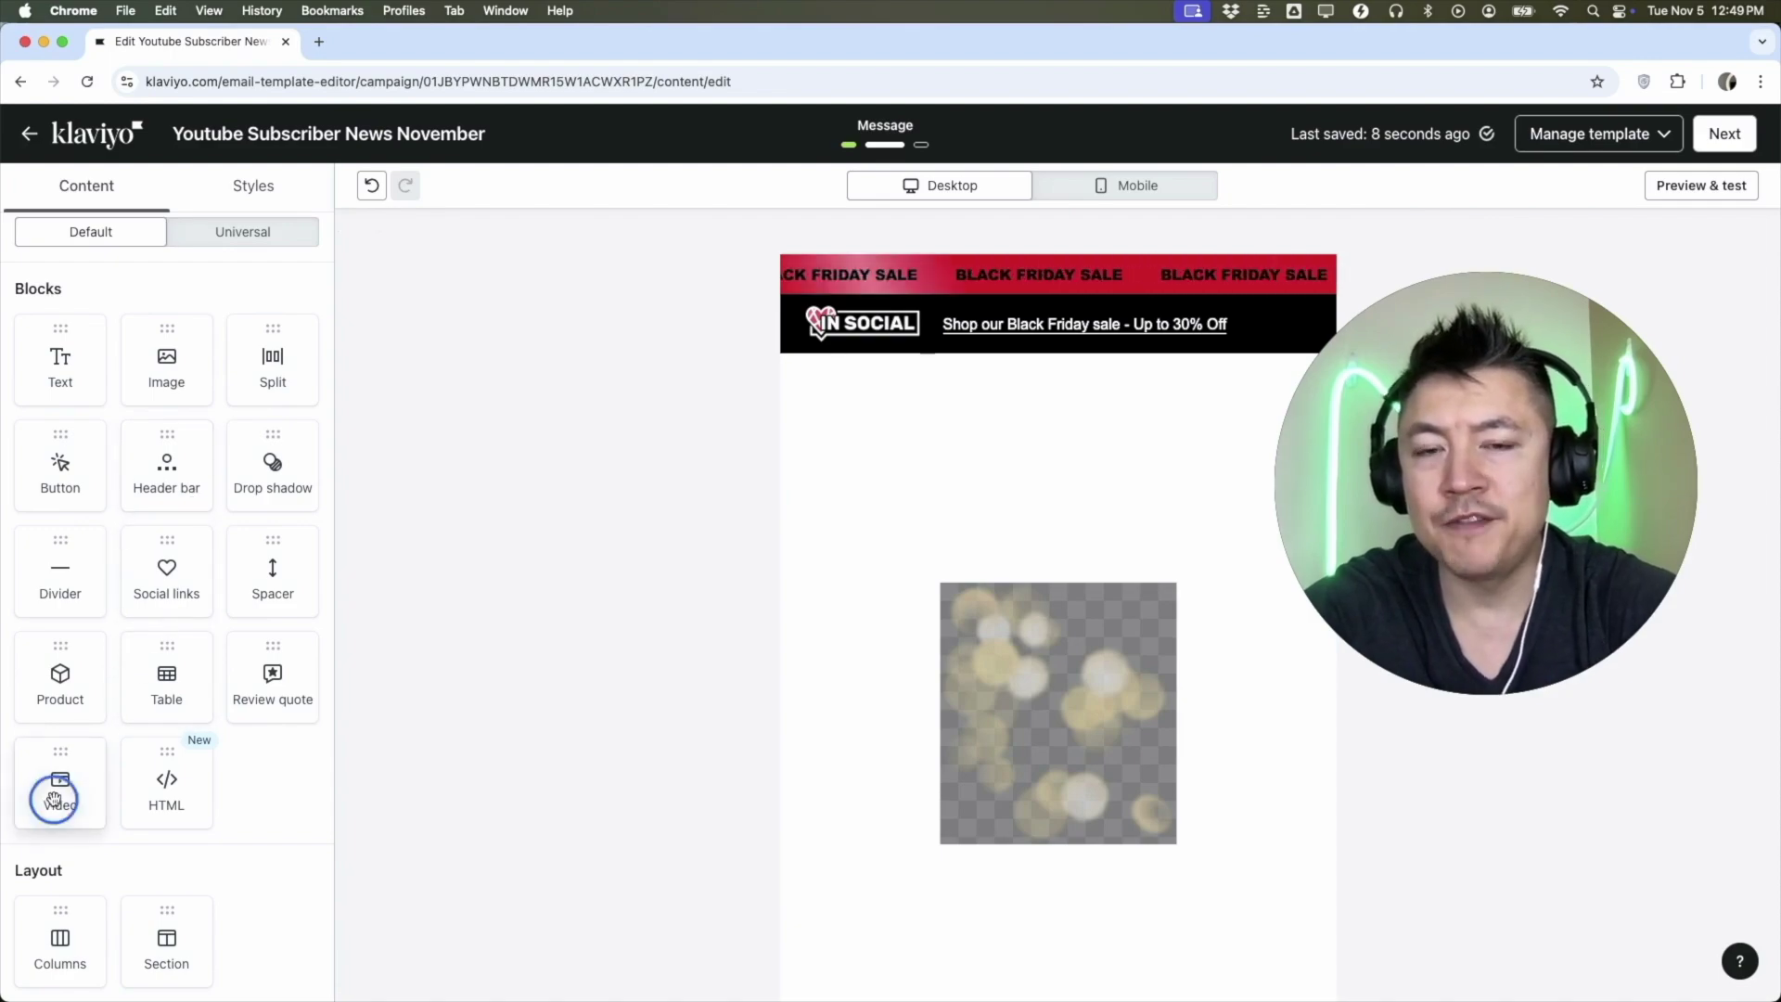
{"action": "left_click_drag", "start_coordinate": [54, 800], "coordinate": [934, 497]}
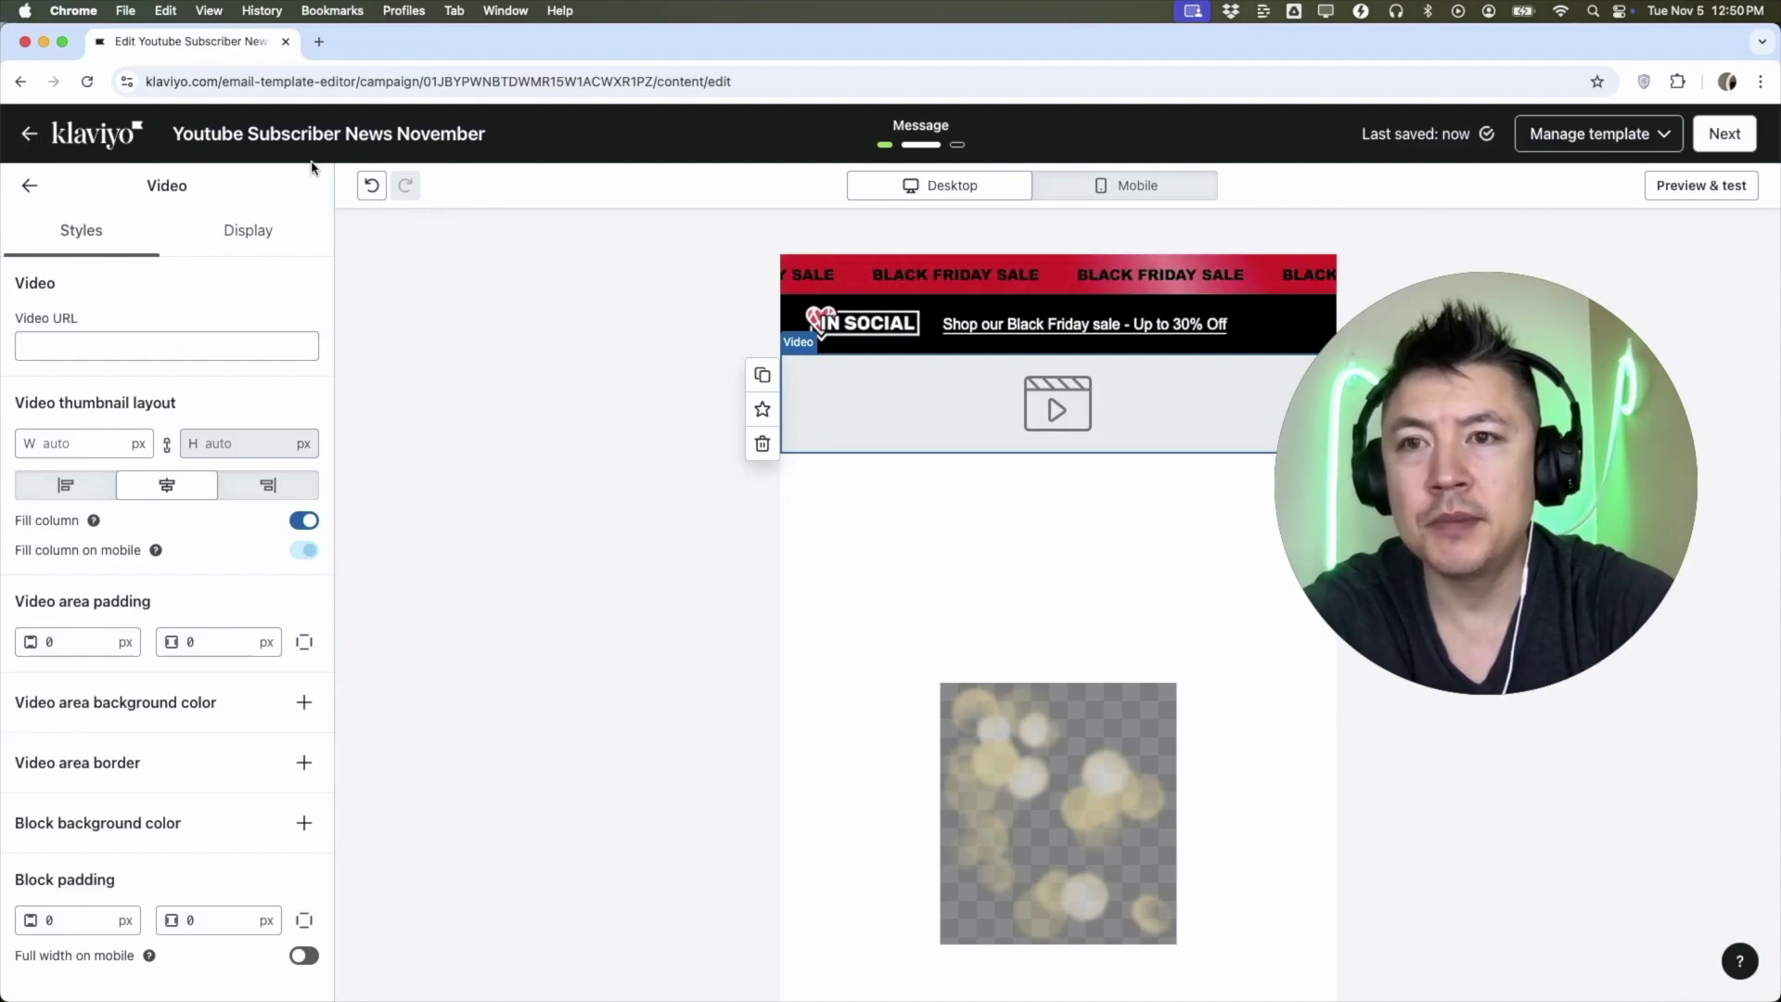
{"action": "left_click", "coordinate": [112, 345]}
{"action": "type", "text": "https://youtu.be/l9S1y_Syrsw?si=HWrNCyUEzRG4DckQ"}
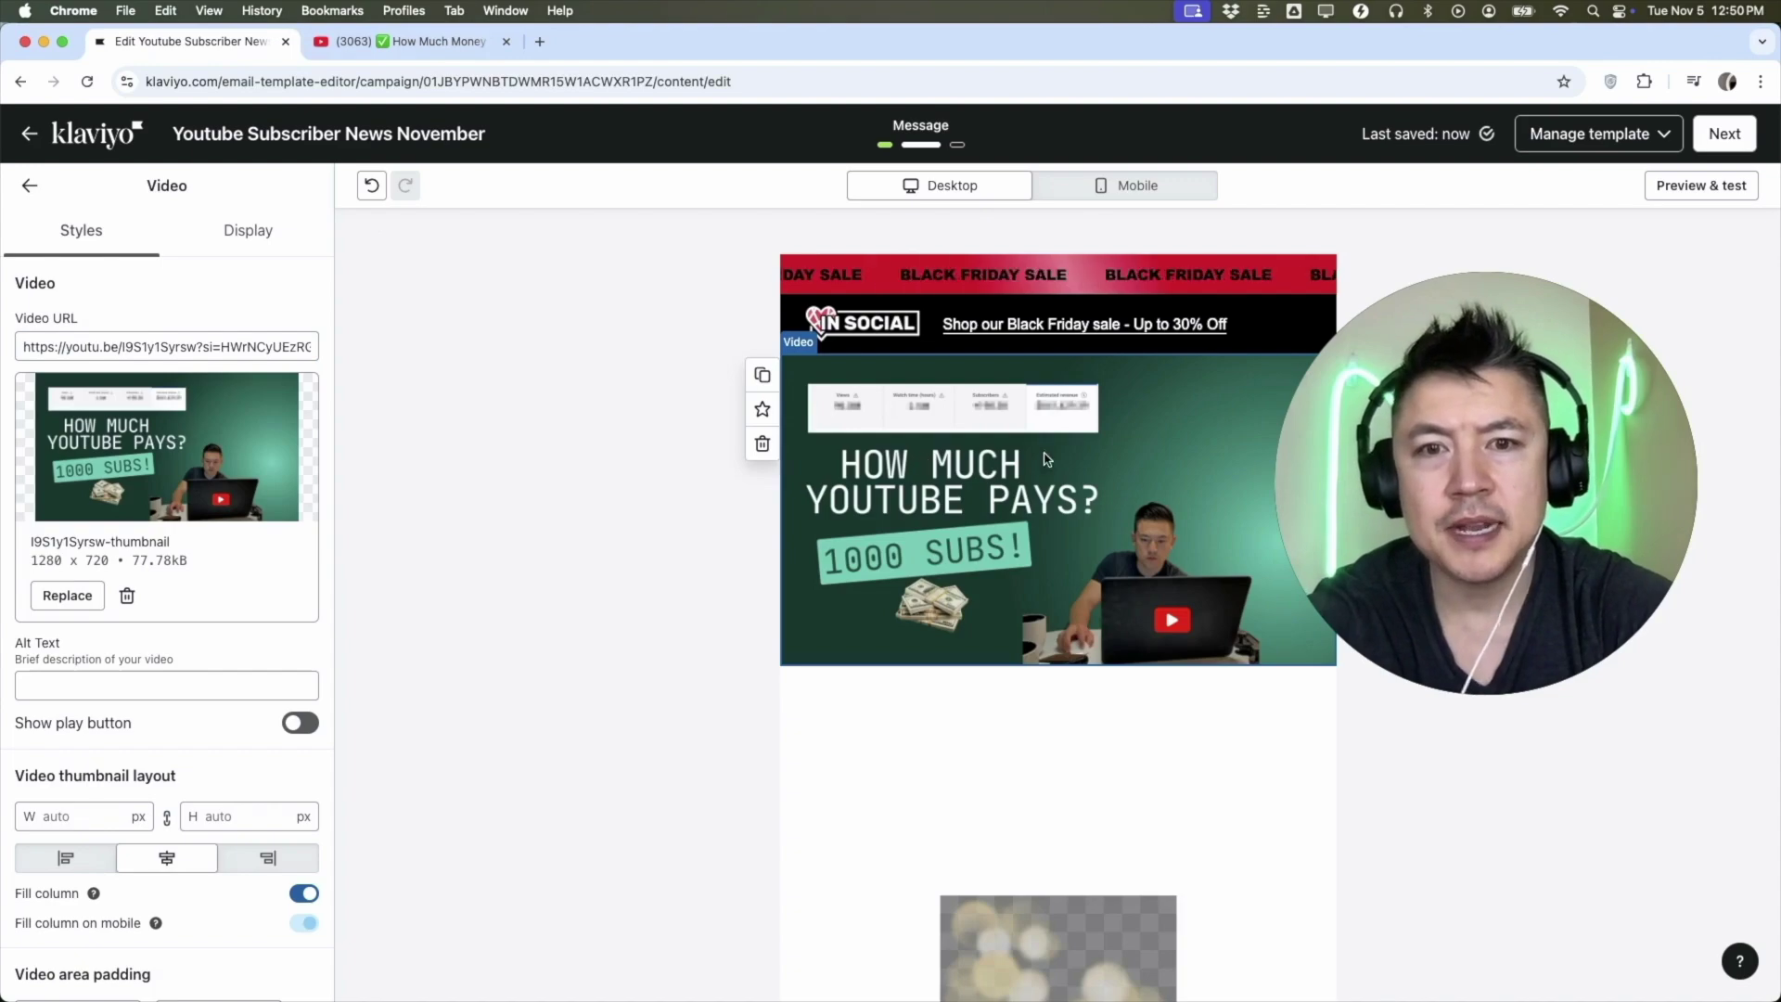
{"action": "scroll", "coordinate": [1045, 458], "scroll_direction": "down", "scroll_amount": 2}
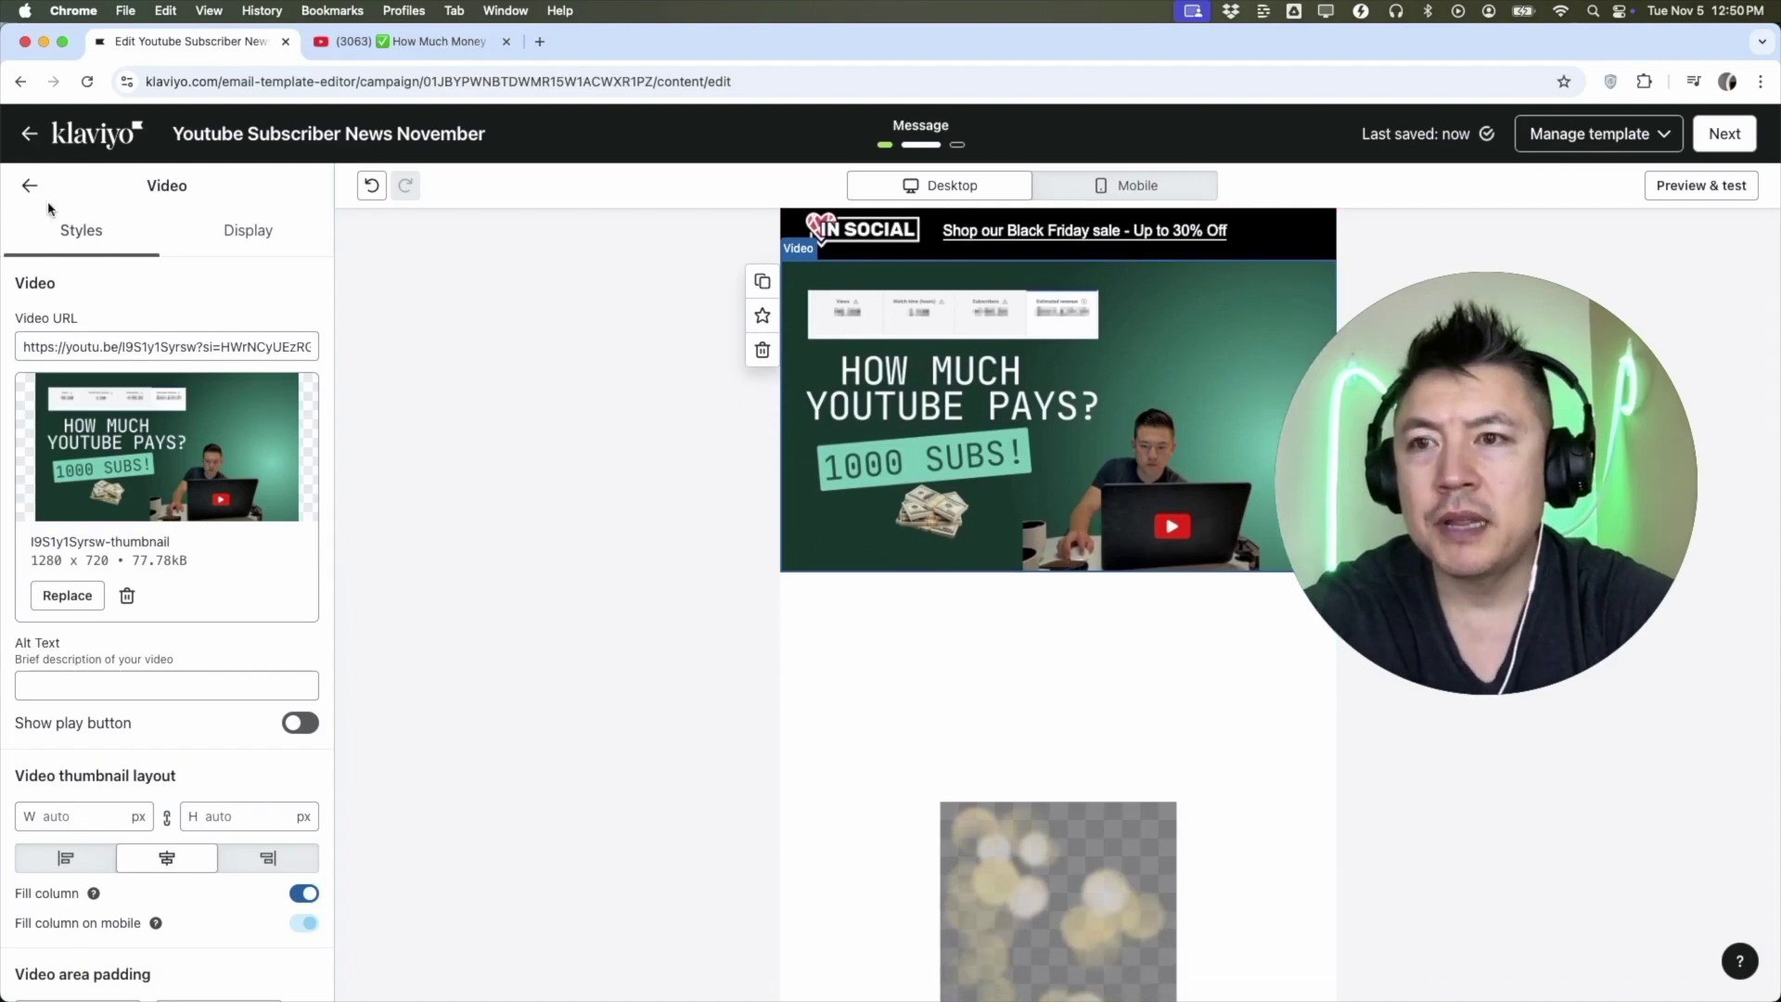
{"action": "left_click", "coordinate": [29, 186]}
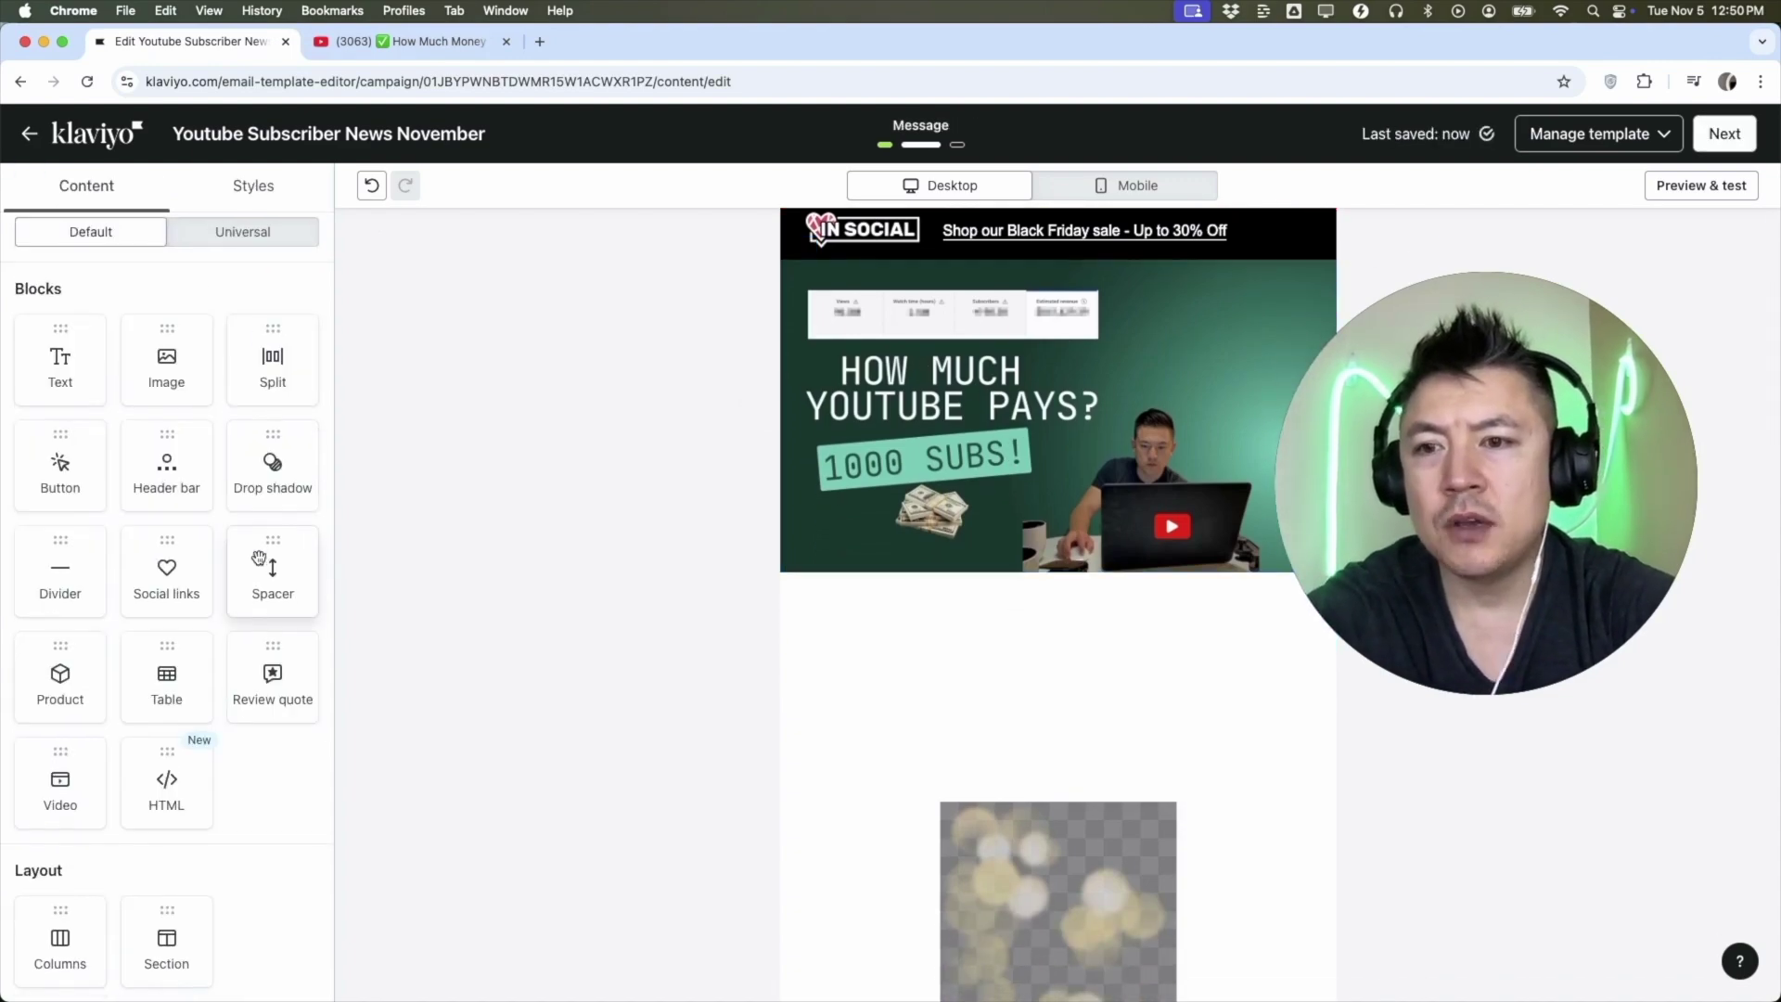
{"action": "scroll", "coordinate": [918, 571], "scroll_direction": "down", "scroll_amount": 2}
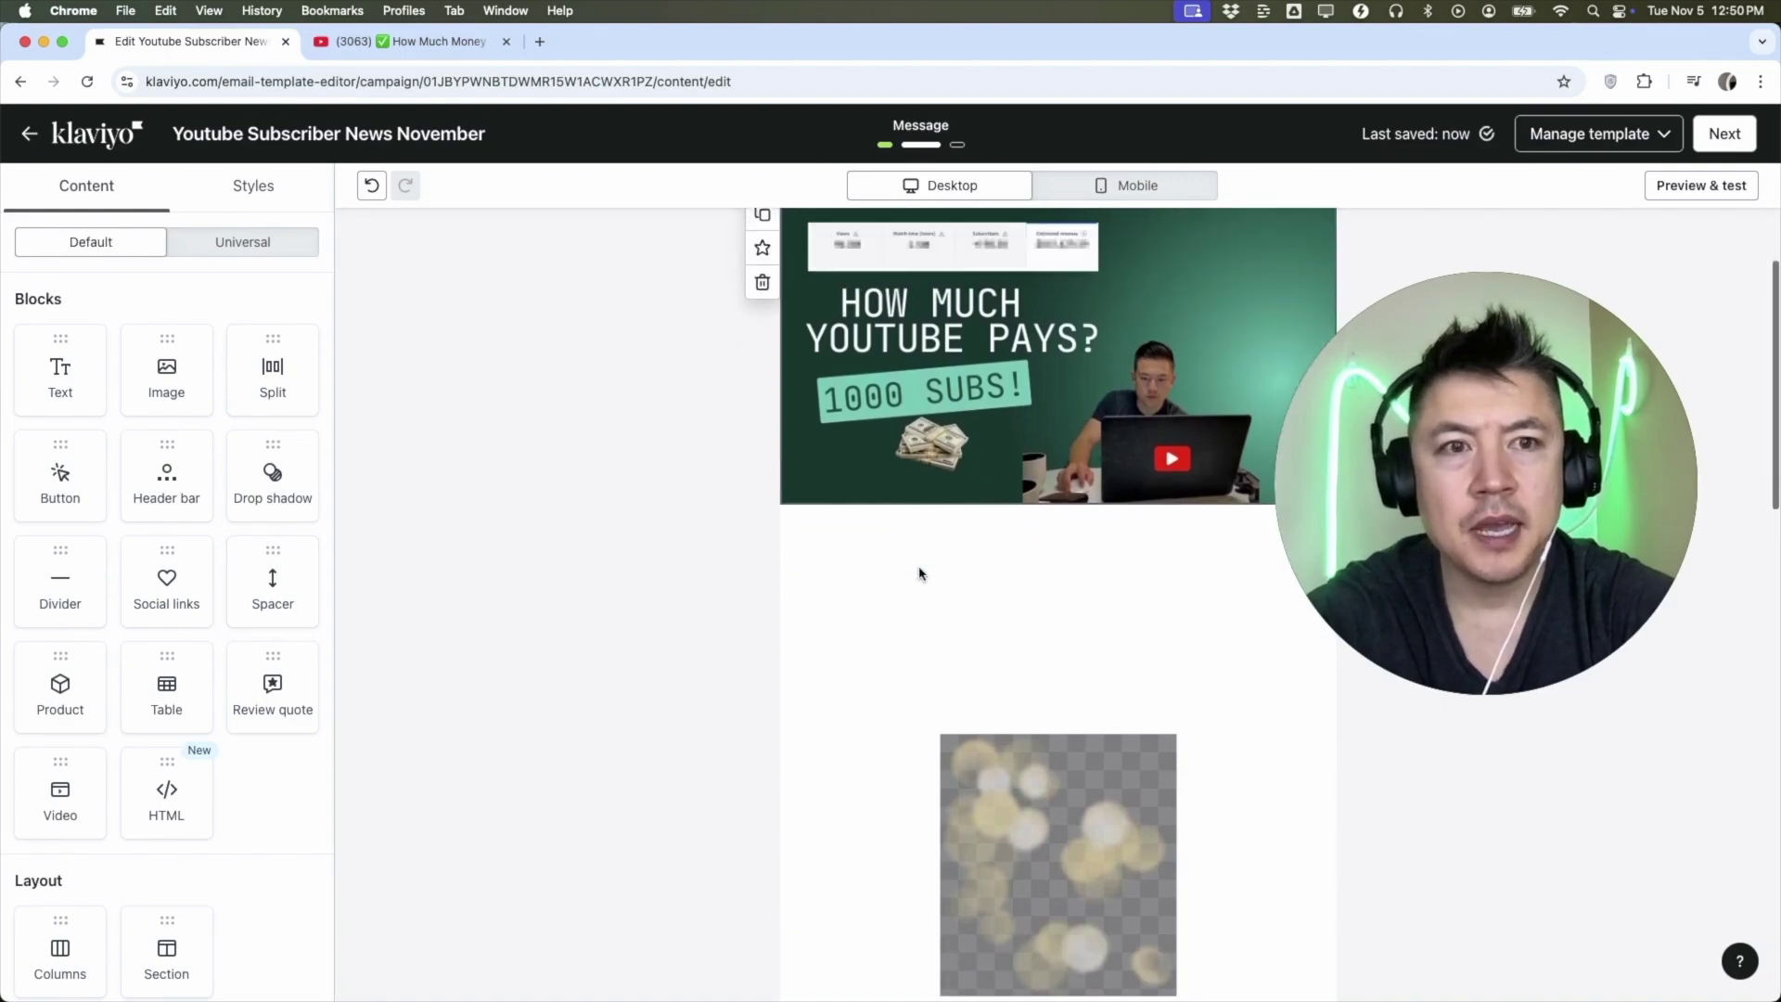
{"action": "scroll", "coordinate": [918, 574], "scroll_direction": "up", "scroll_amount": 3}
{"action": "scroll", "coordinate": [918, 573], "scroll_direction": "down", "scroll_amount": 6}
{"action": "scroll", "coordinate": [918, 573], "scroll_direction": "up", "scroll_amount": 2}
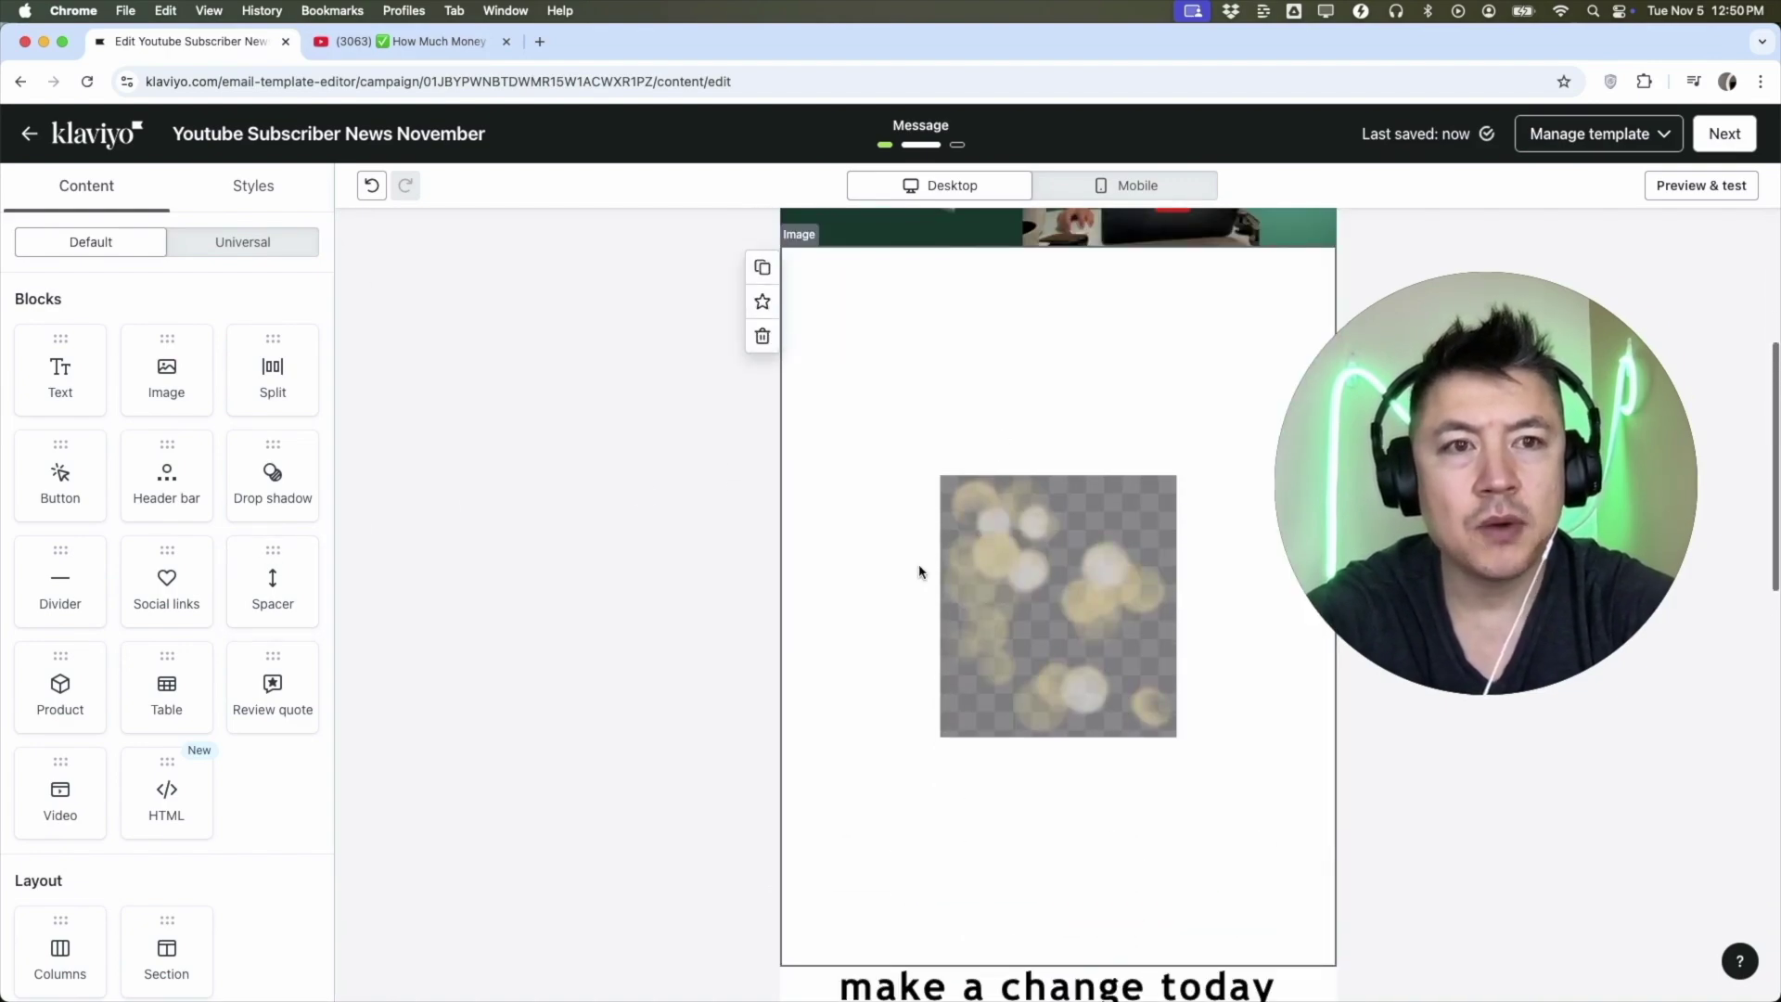
Advance the campaign to Review, checking the 3 estimated recipients and the email preview.
{"action": "left_click", "coordinate": [1724, 133]}
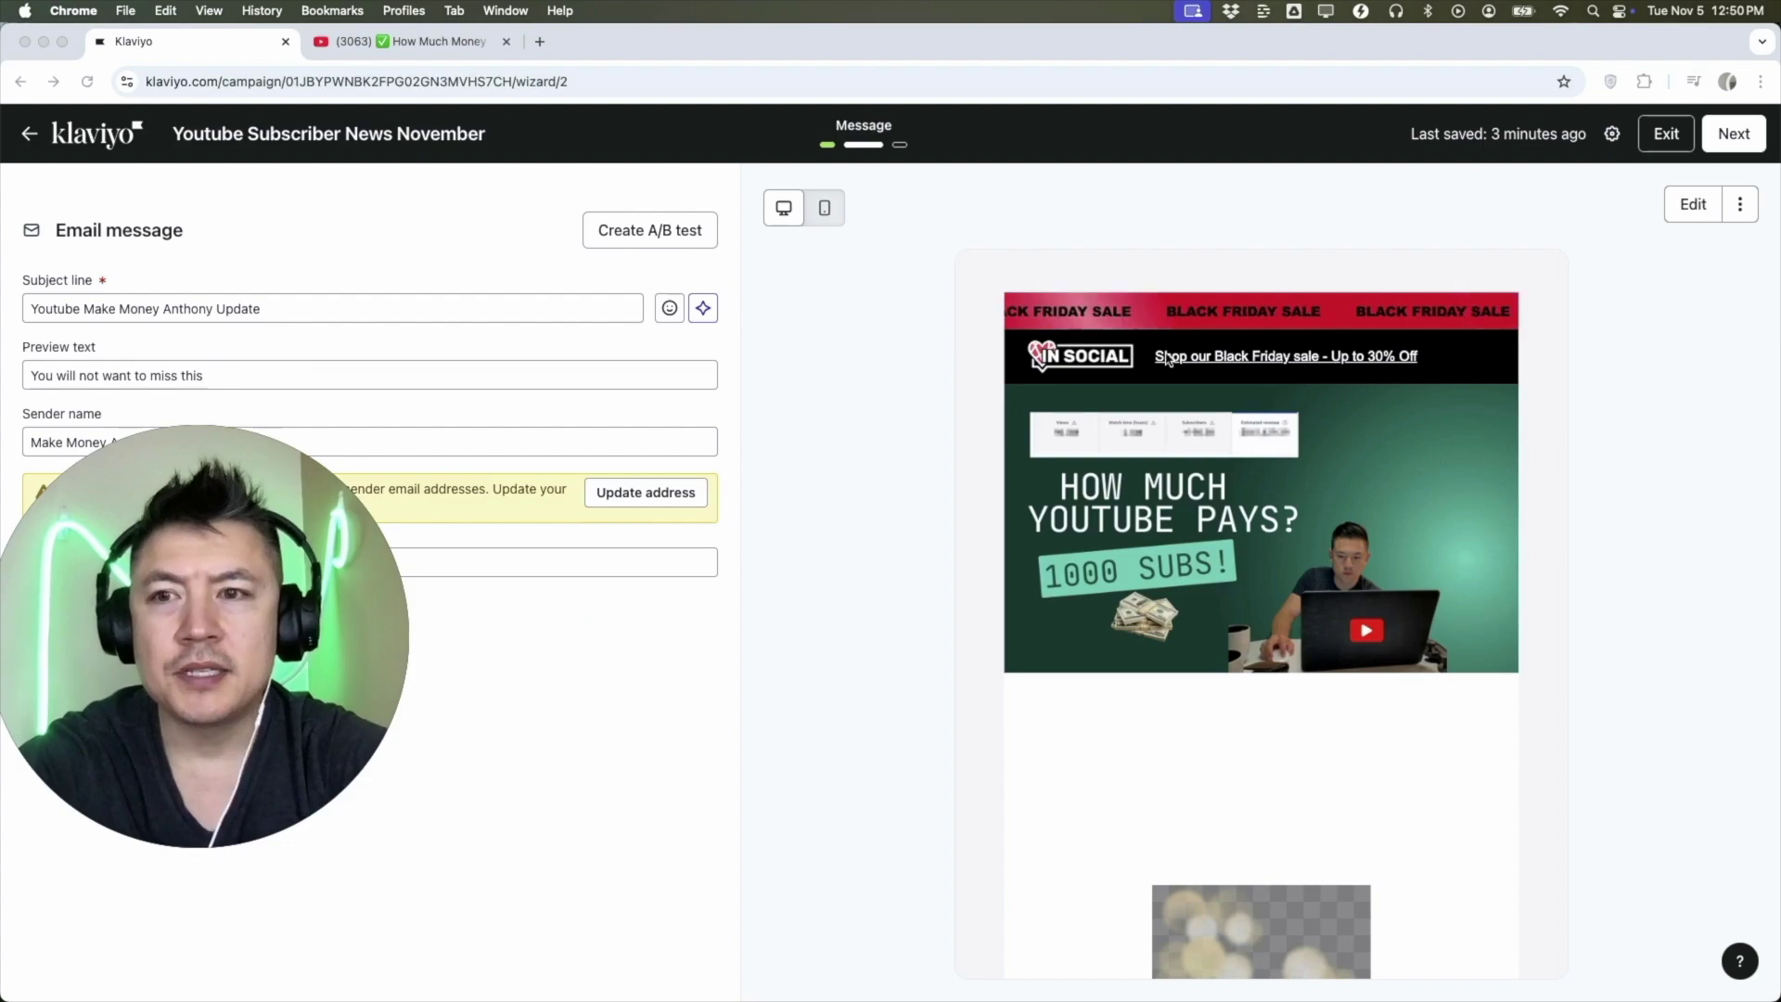
{"action": "scroll", "coordinate": [1176, 572], "scroll_direction": "down", "scroll_amount": 3}
{"action": "scroll", "coordinate": [1429, 408], "scroll_direction": "up", "scroll_amount": 3}
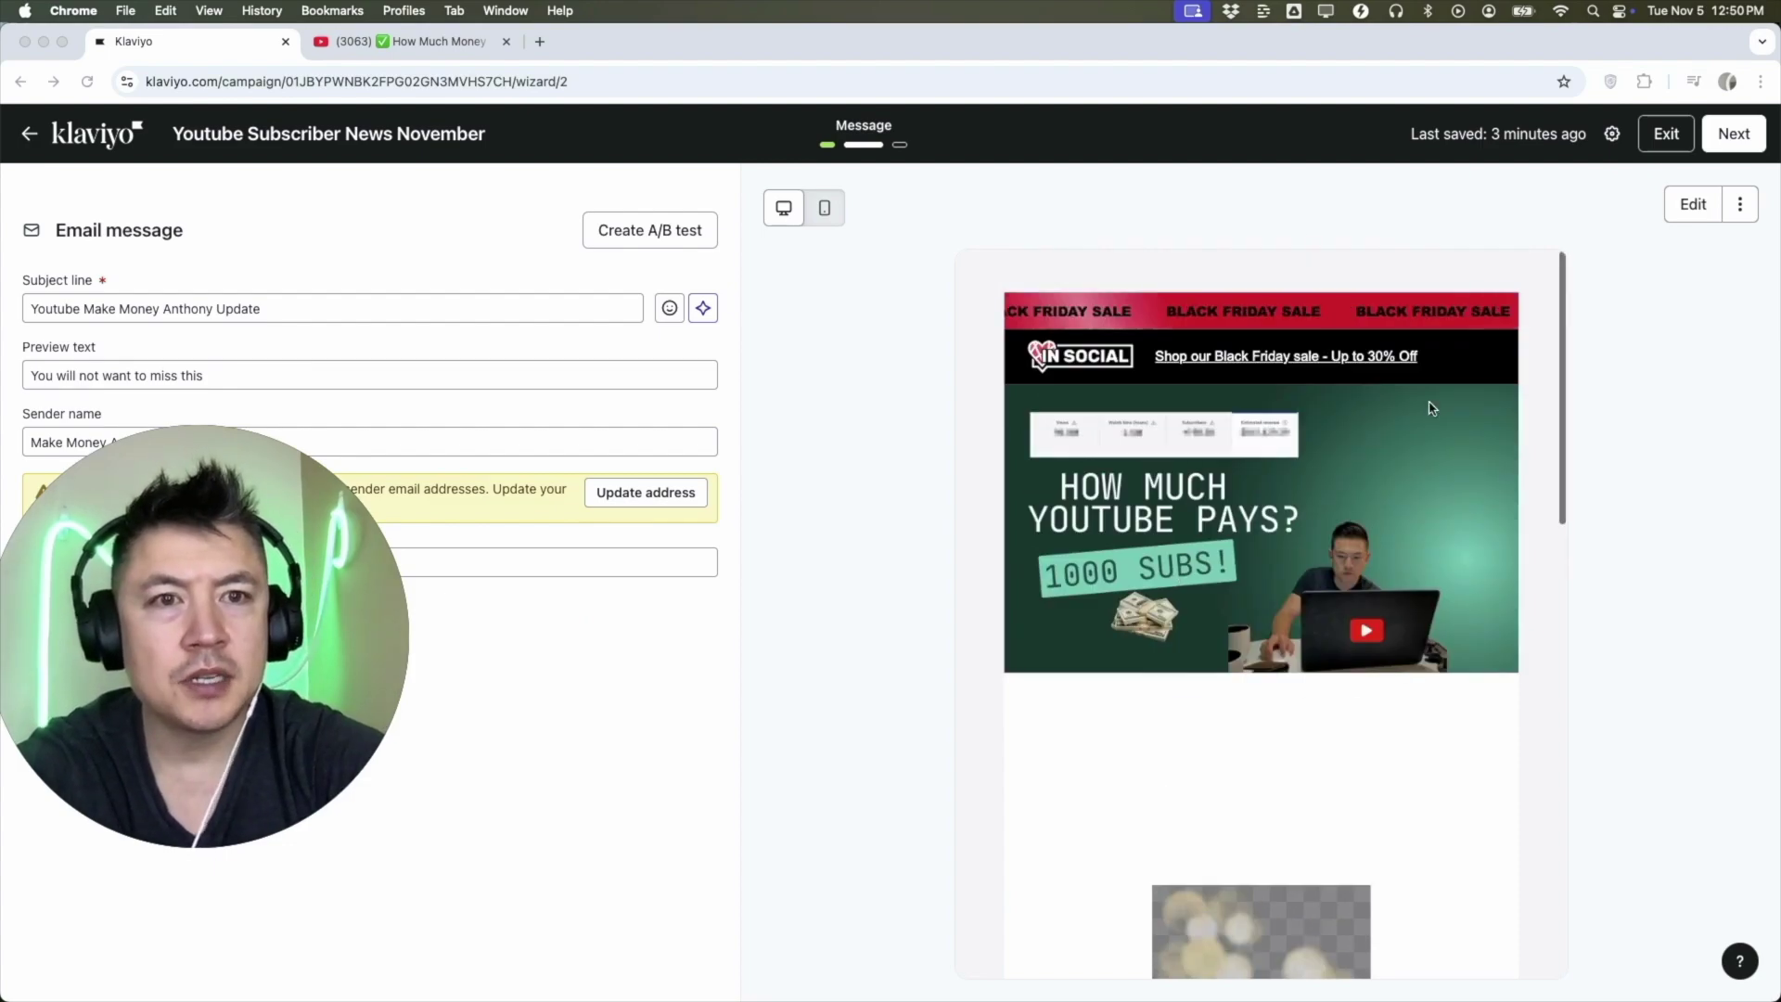
{"action": "left_click", "coordinate": [1734, 134]}
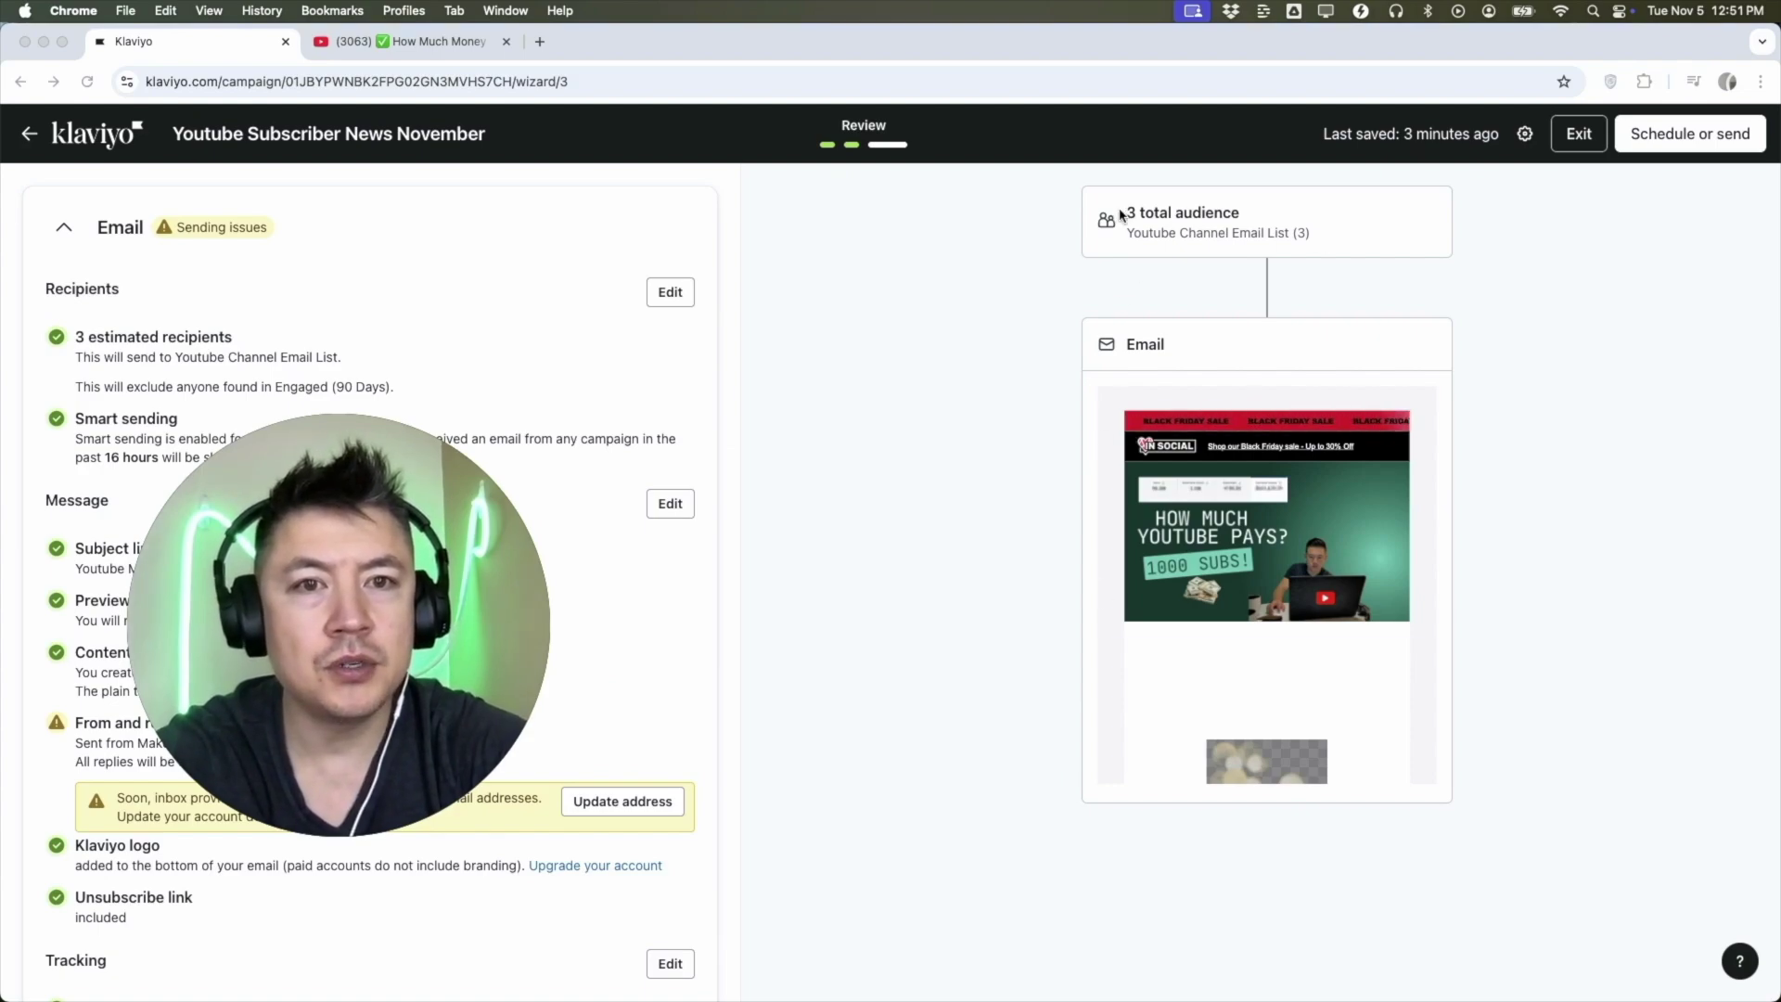
{"action": "left_click", "coordinate": [1198, 210]}
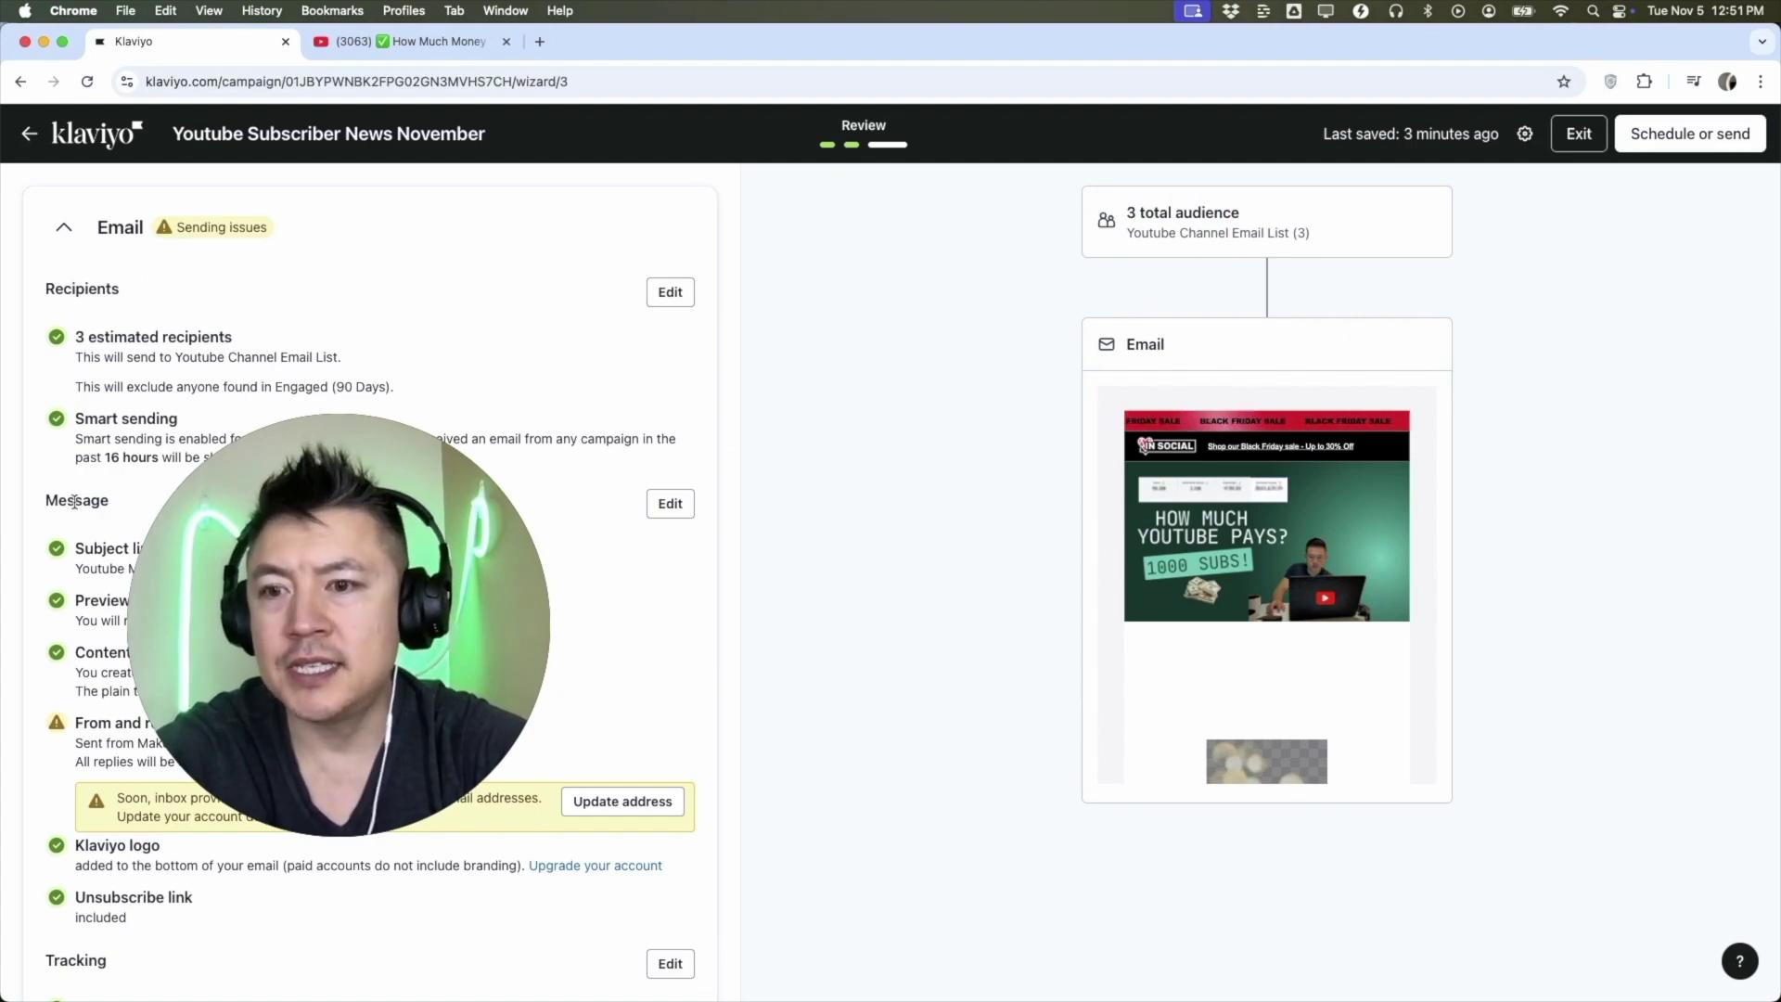
{"action": "scroll", "coordinate": [67, 556], "scroll_direction": "down", "scroll_amount": 1}
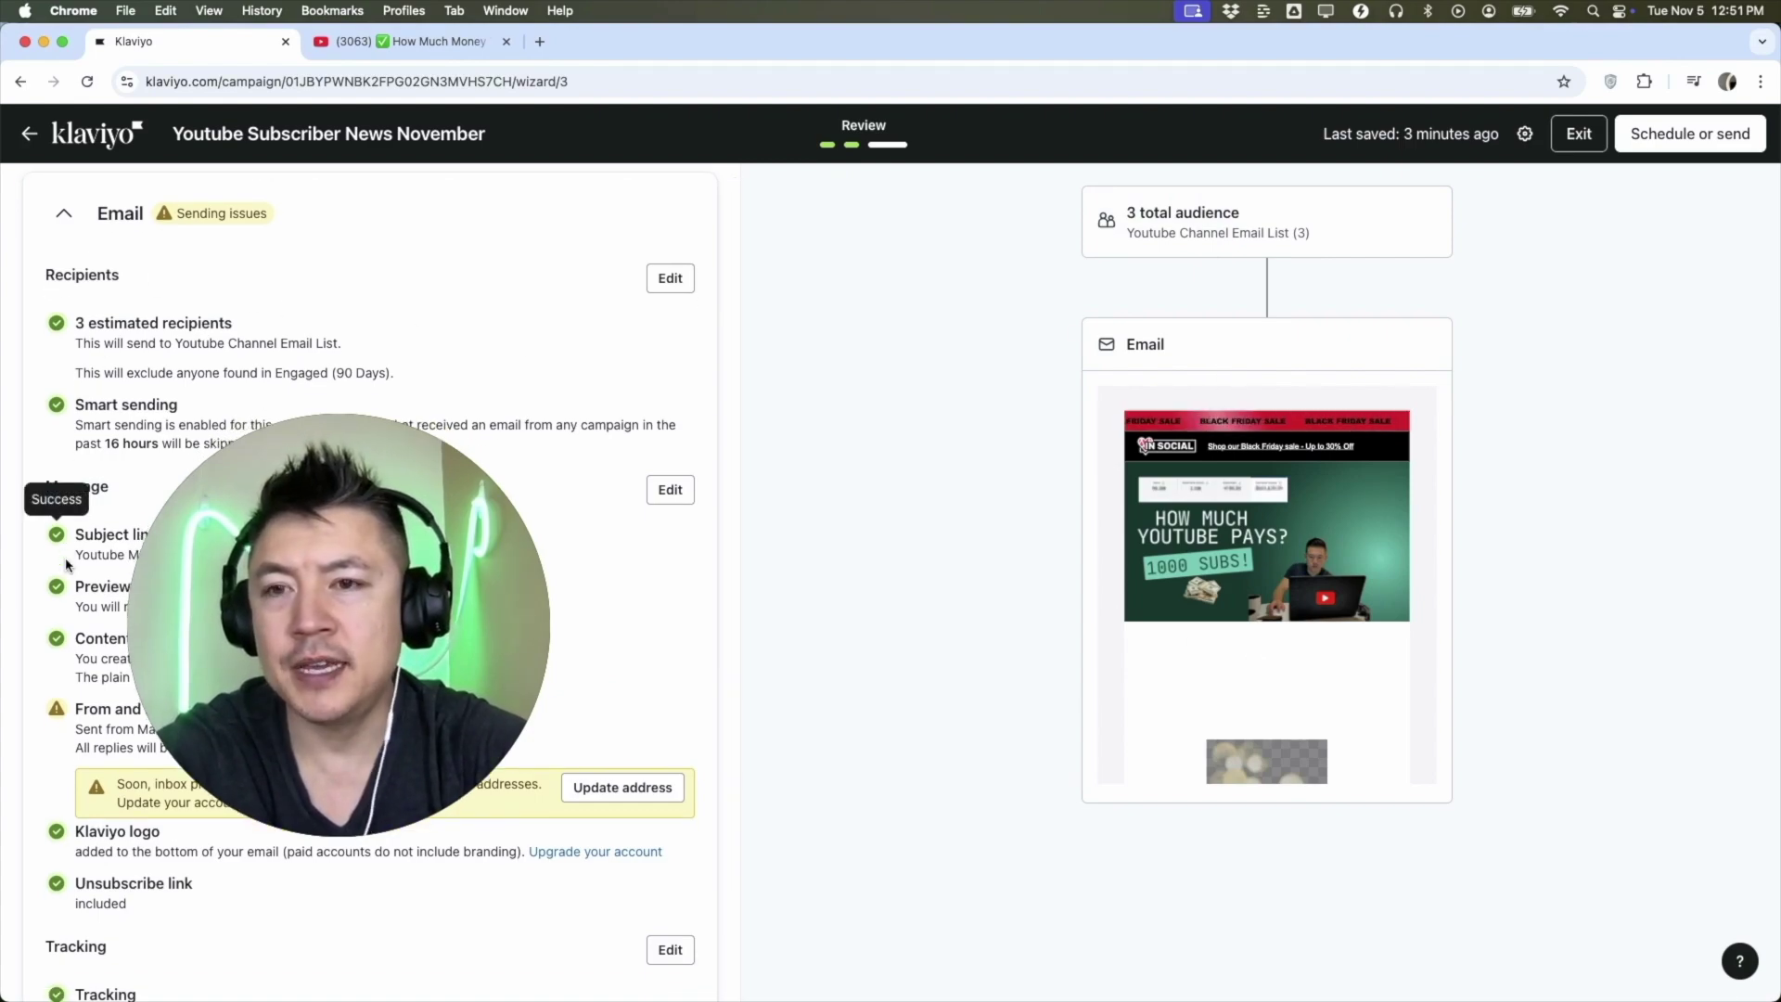
{"action": "scroll", "coordinate": [67, 563], "scroll_direction": "up", "scroll_amount": 1}
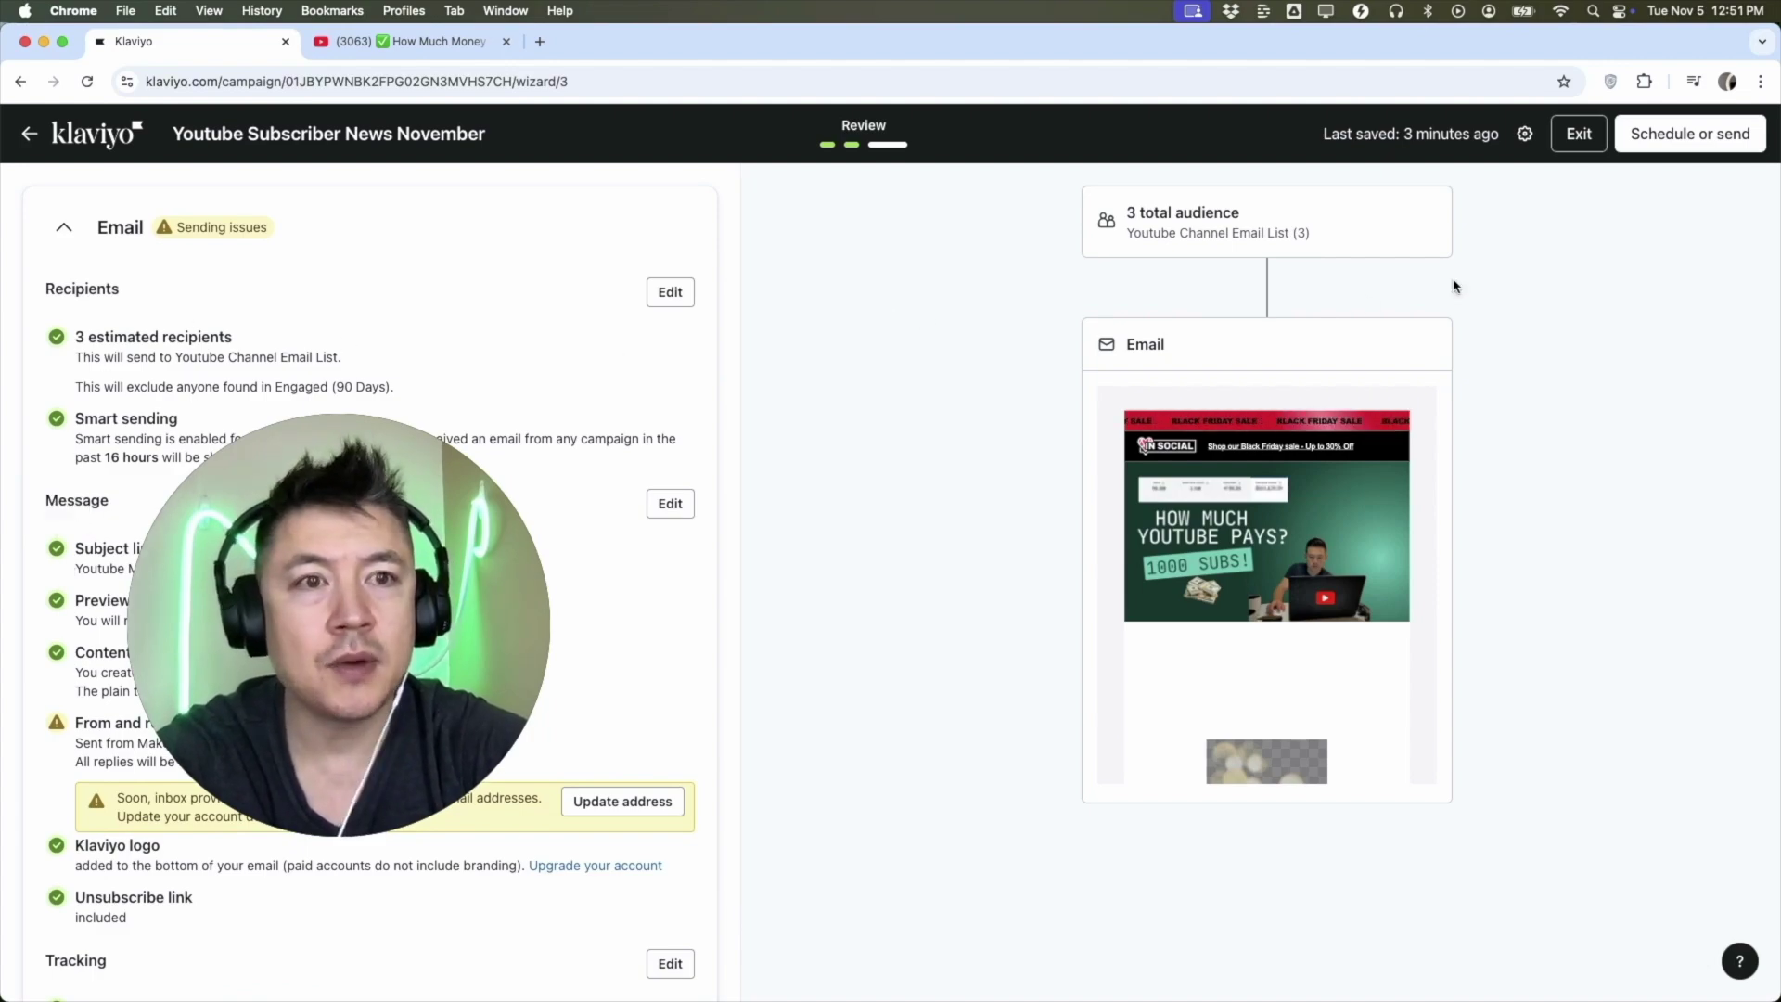
{"action": "left_click", "coordinate": [1674, 140]}
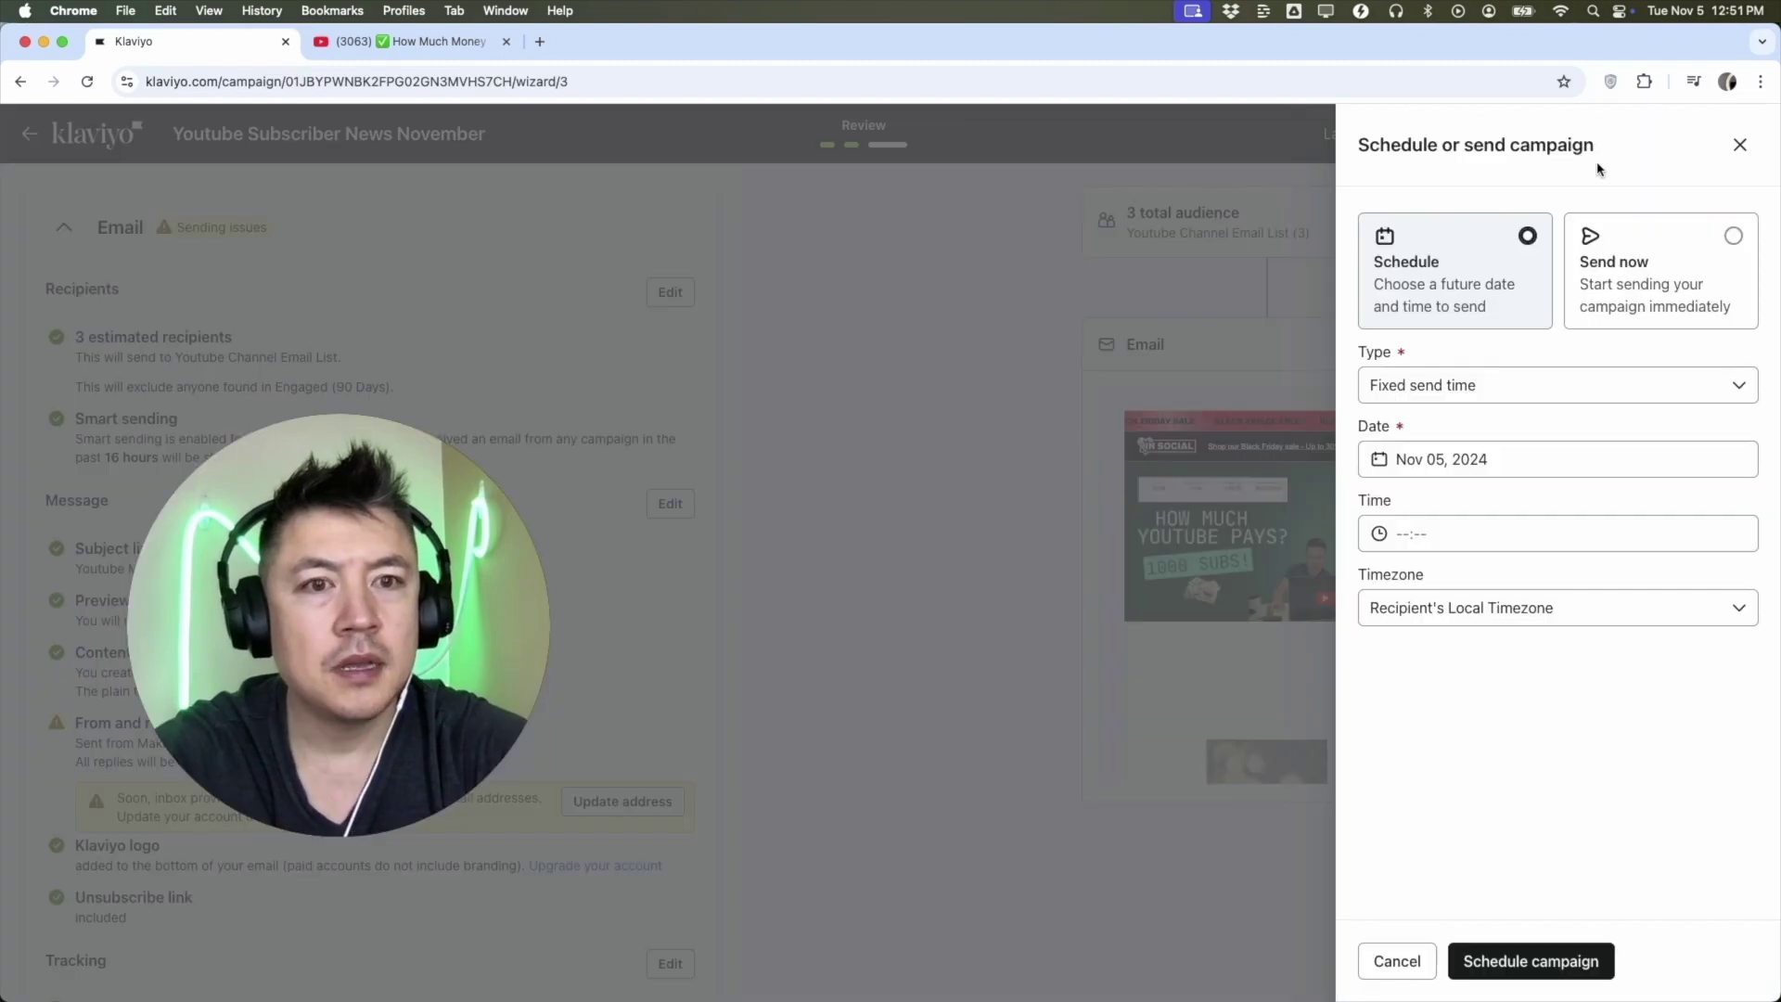
Try Send now, then keep Schedule for Nov 05, 2024 in recipients' local timezone.
{"action": "left_click", "coordinate": [1647, 270]}
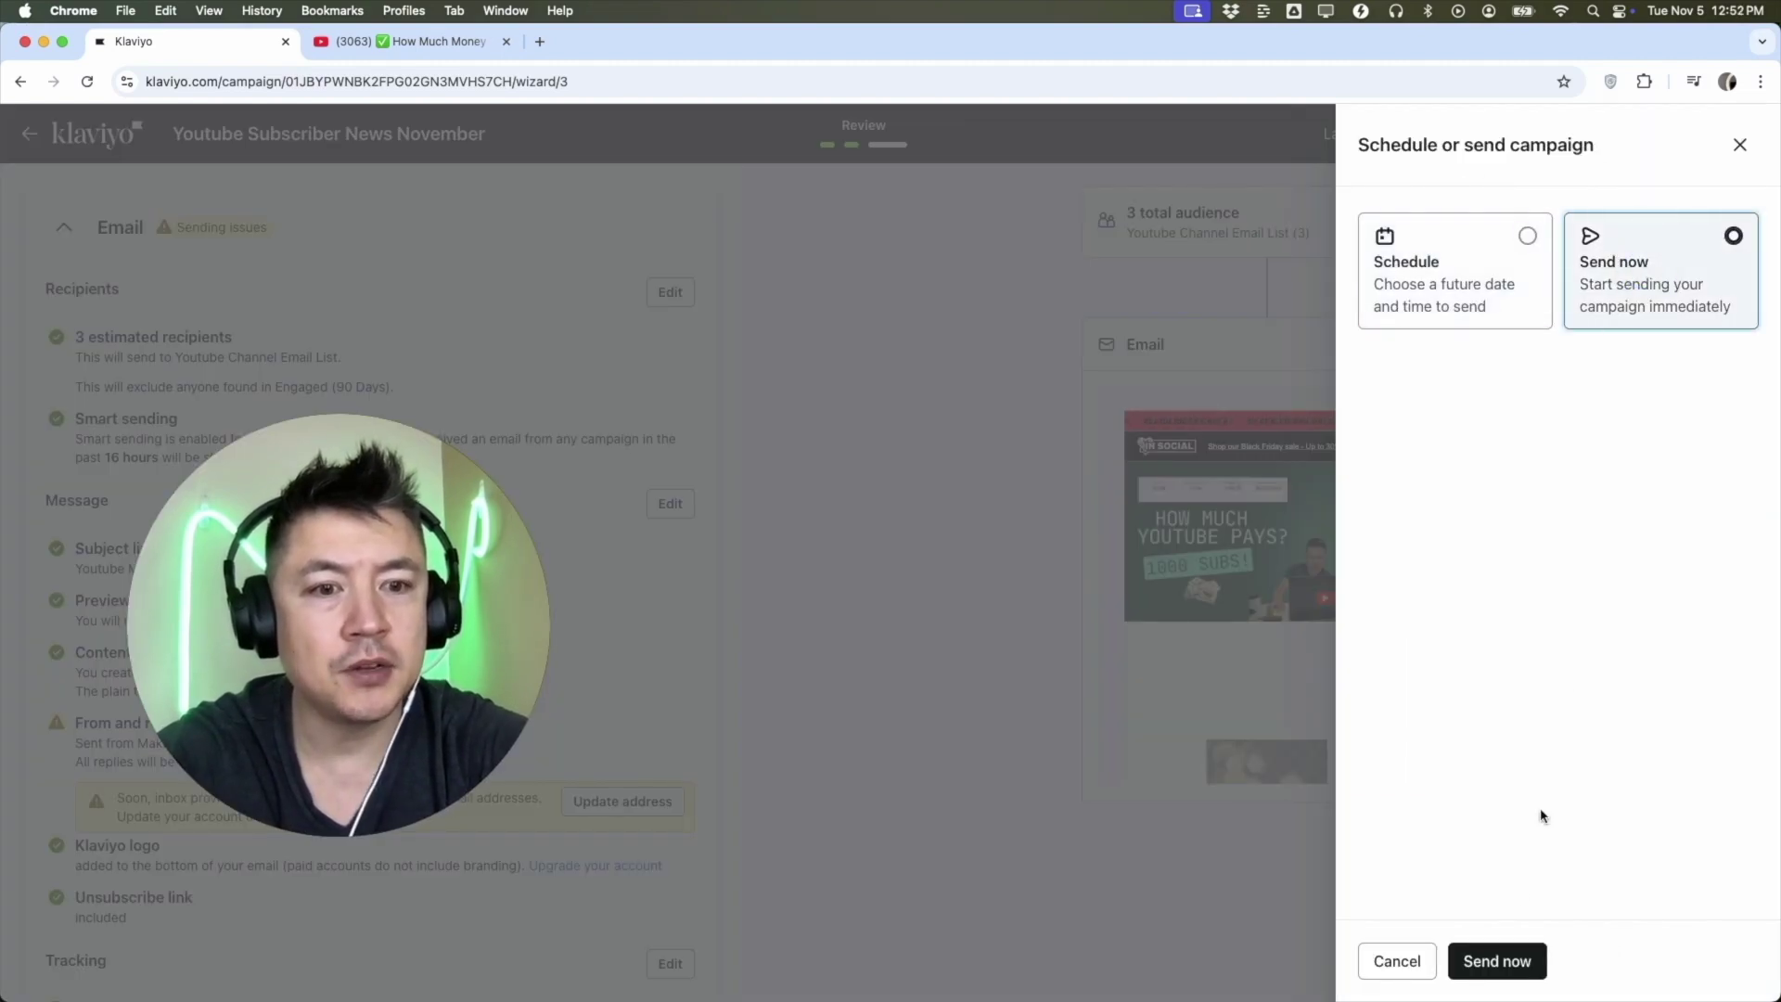
{"action": "left_click", "coordinate": [1437, 248]}
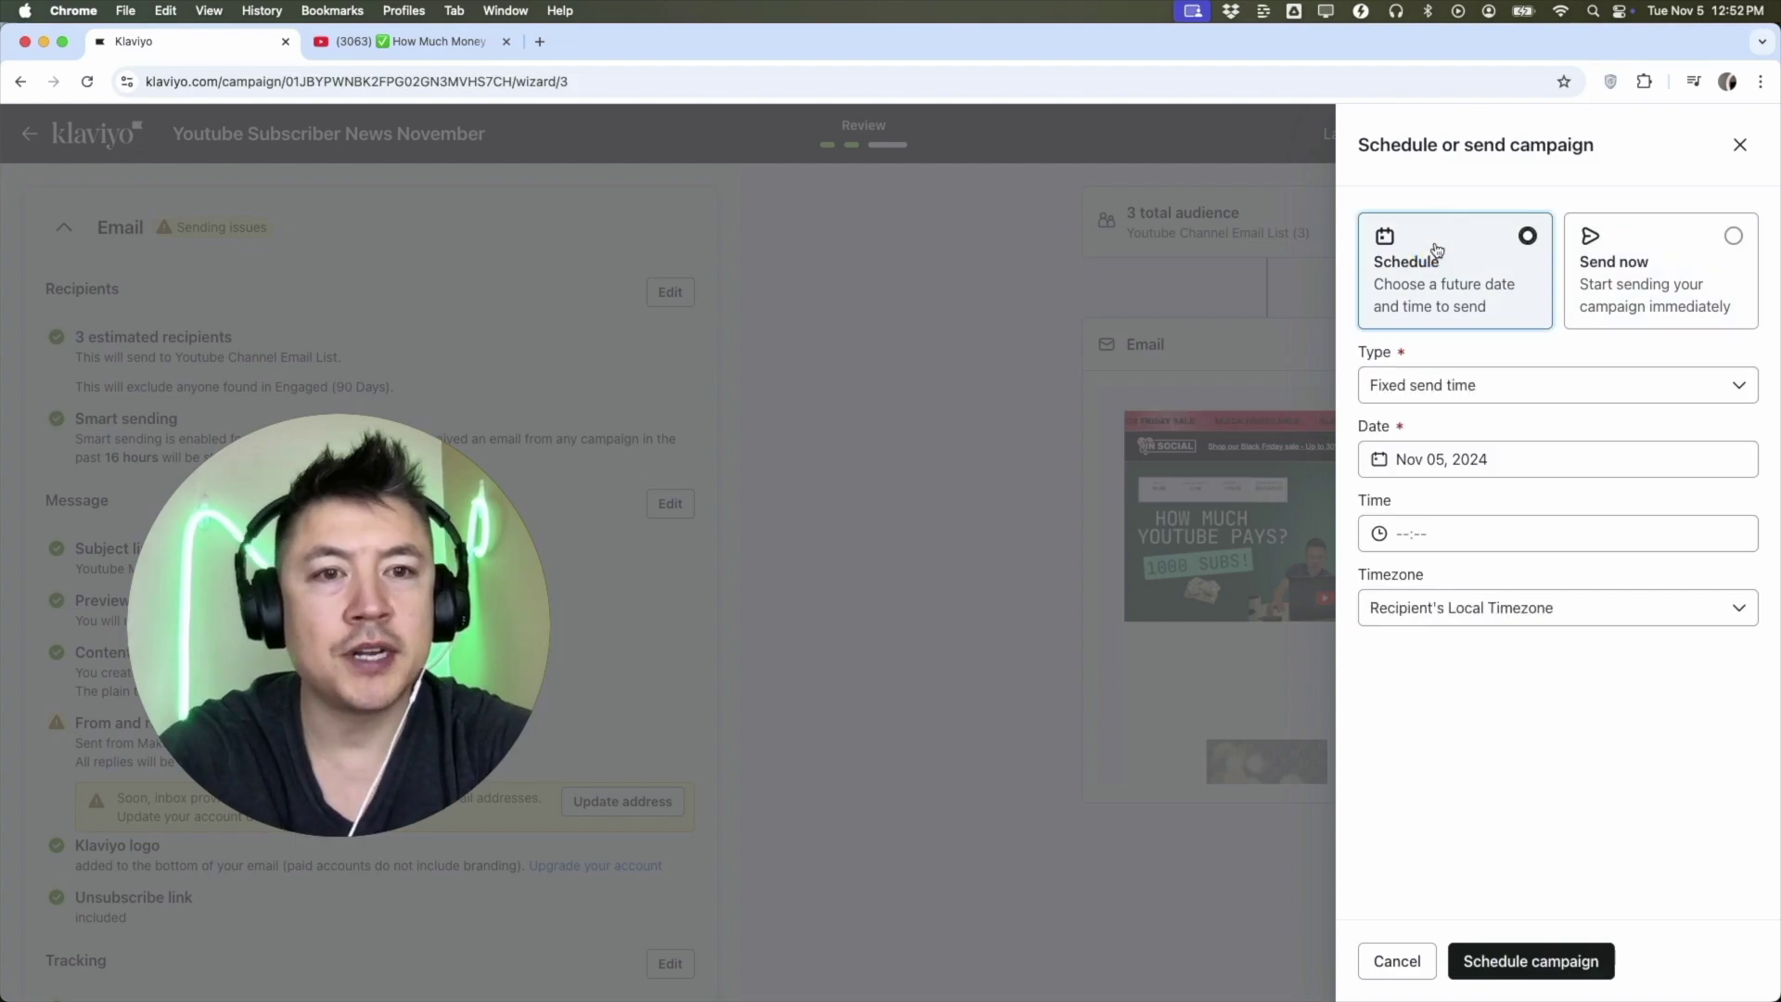